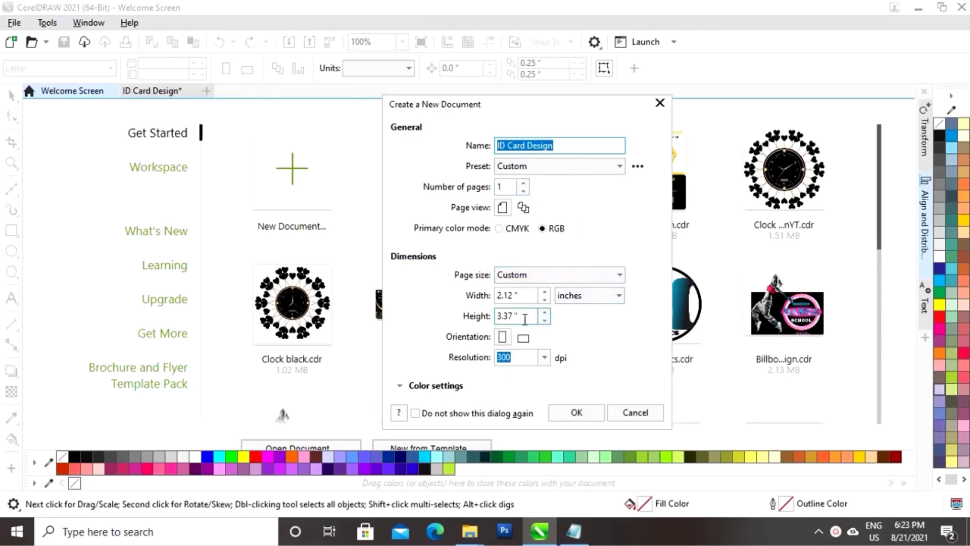
Create the RGB document 'ID Card Design' at 2.12 × 3.37 inches and 300 dpi
click(577, 413)
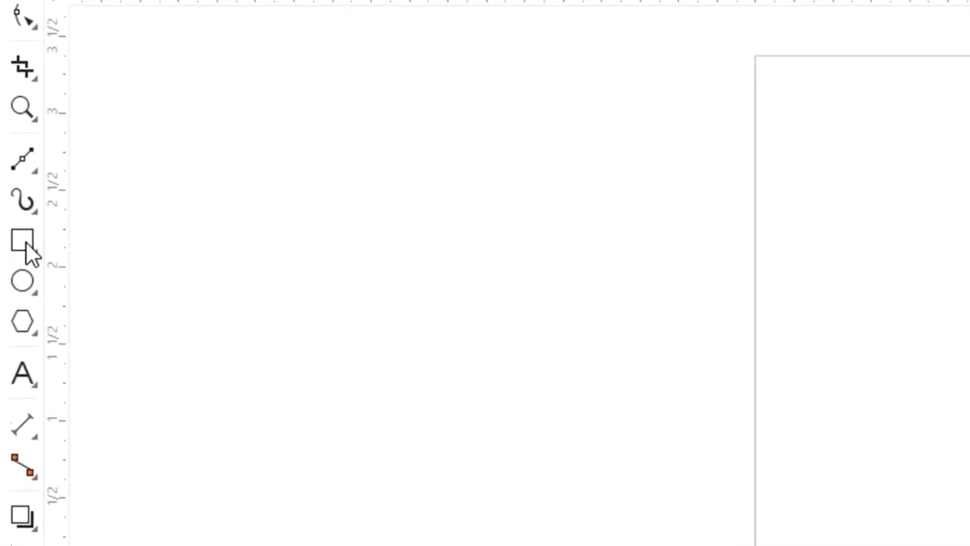
Draw a rectangle and set it to 2.12 inches wide by 3.37 inches high
click(12, 233)
drag(397, 176, 537, 367)
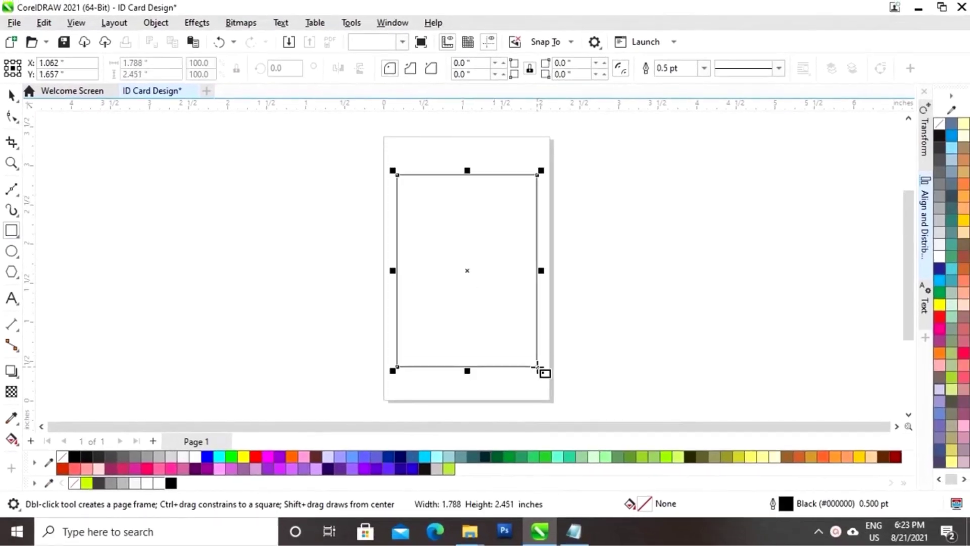
click(12, 95)
click(135, 64)
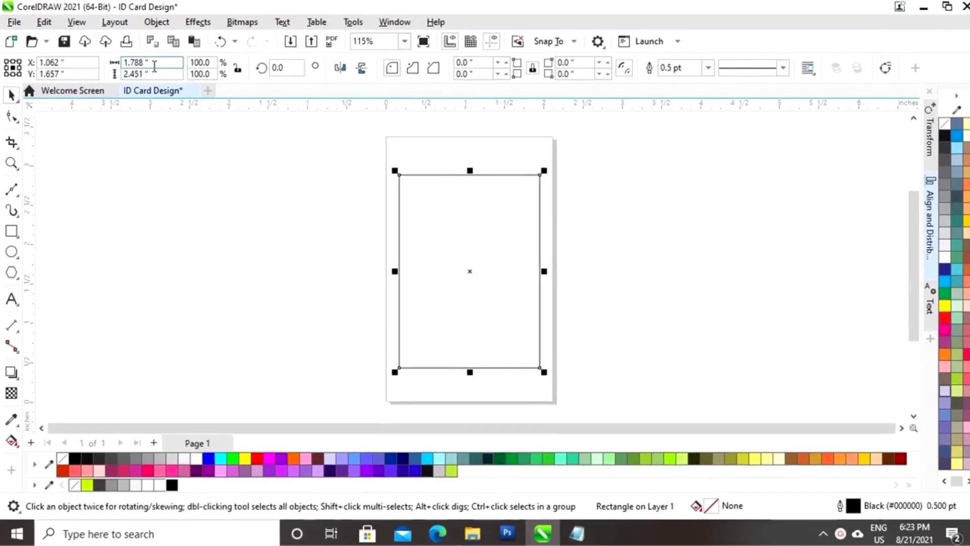
text(2)
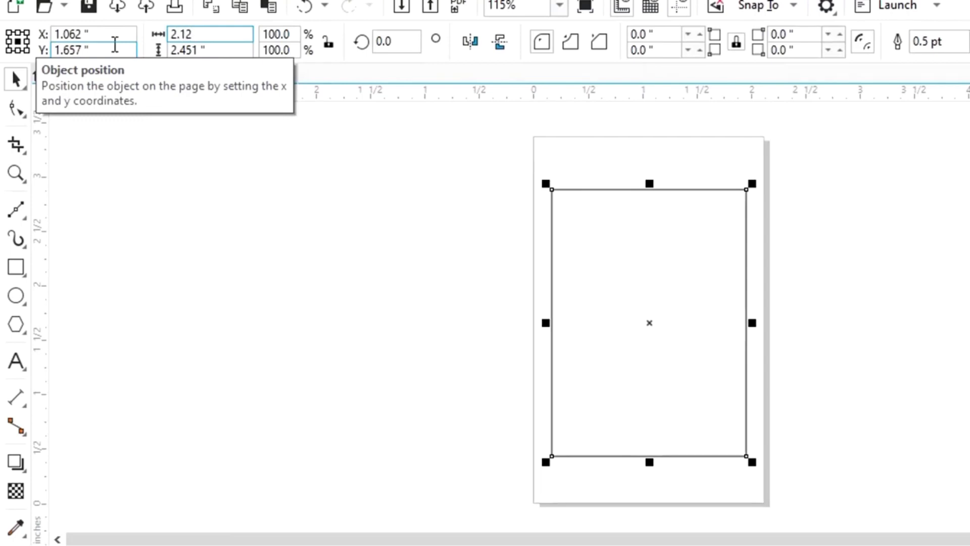
text(.12)
key(Tab)
text(3)
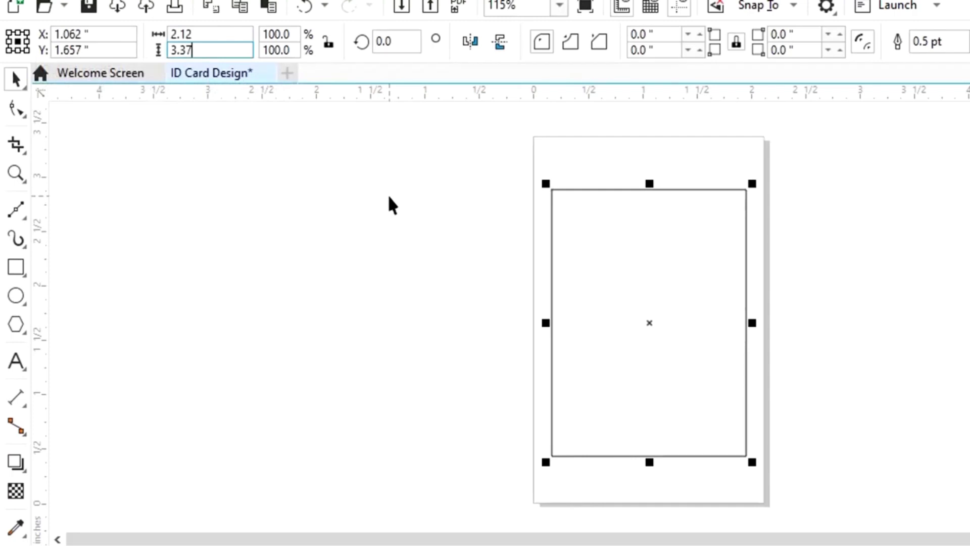
key(Return)
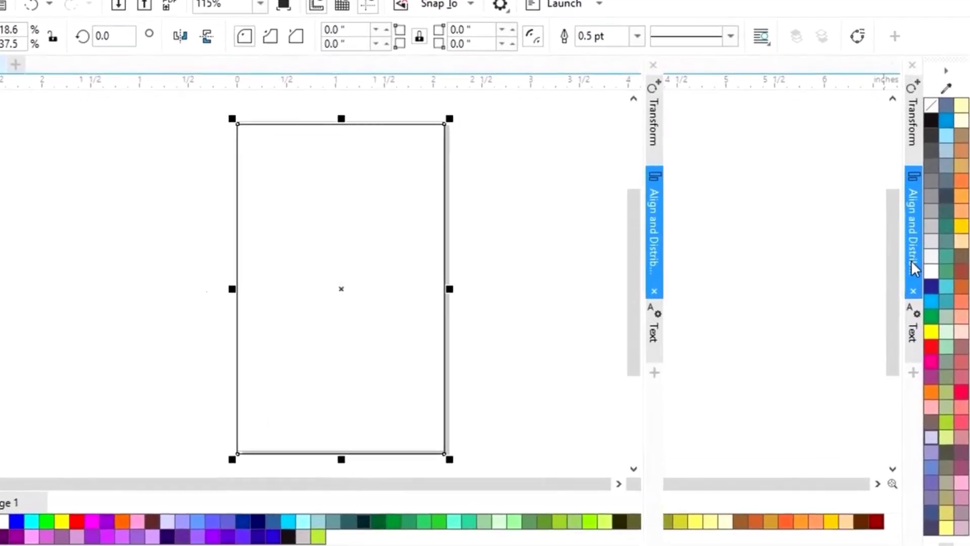
Align the rectangle's centers horizontally and vertically on the page
click(914, 268)
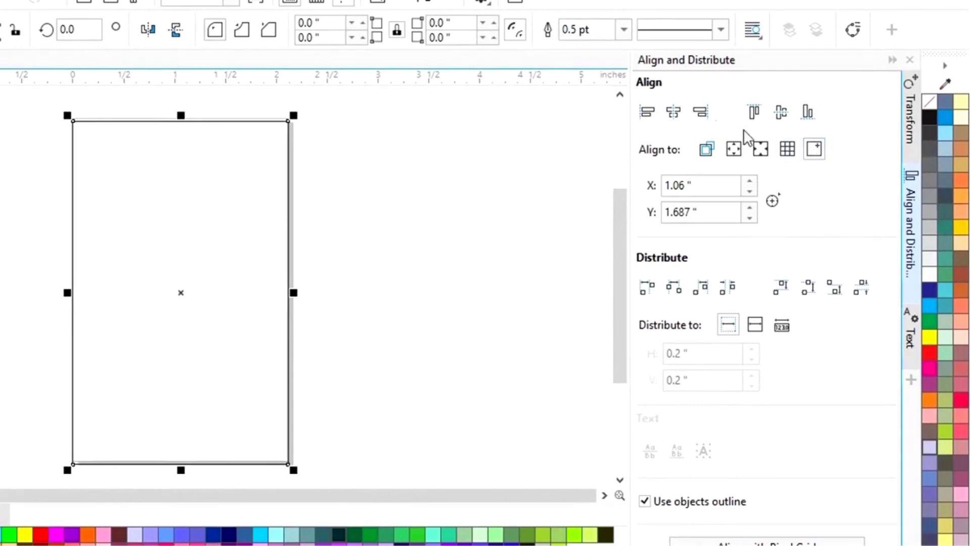
click(681, 115)
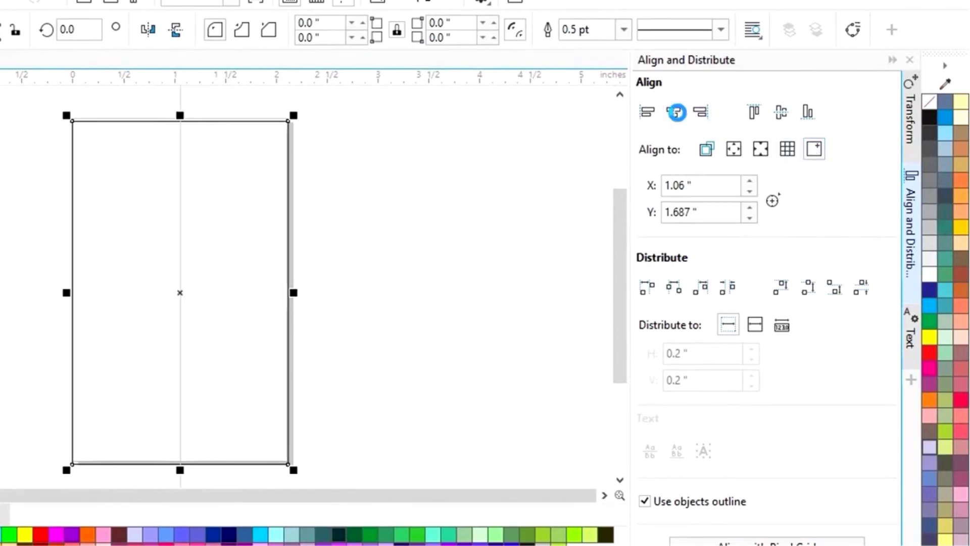
click(778, 110)
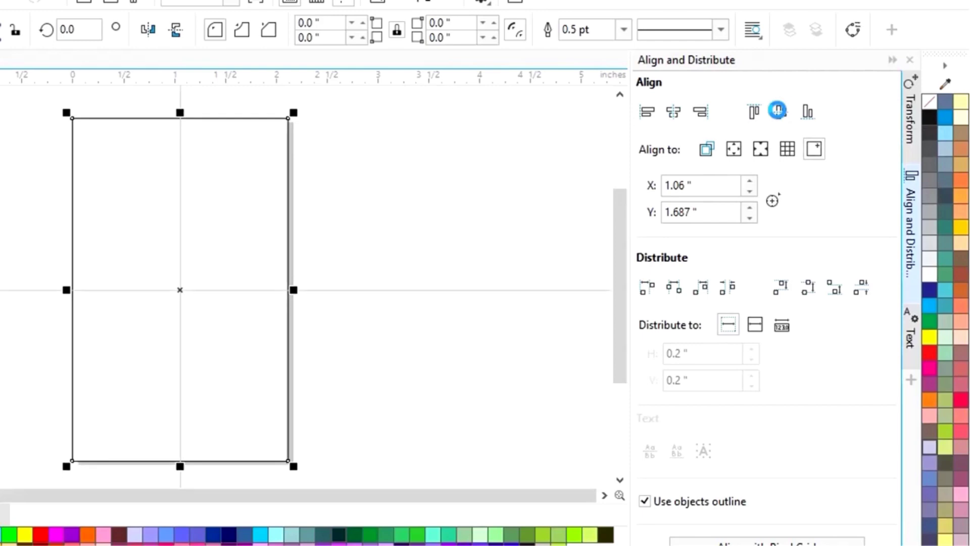
click(892, 61)
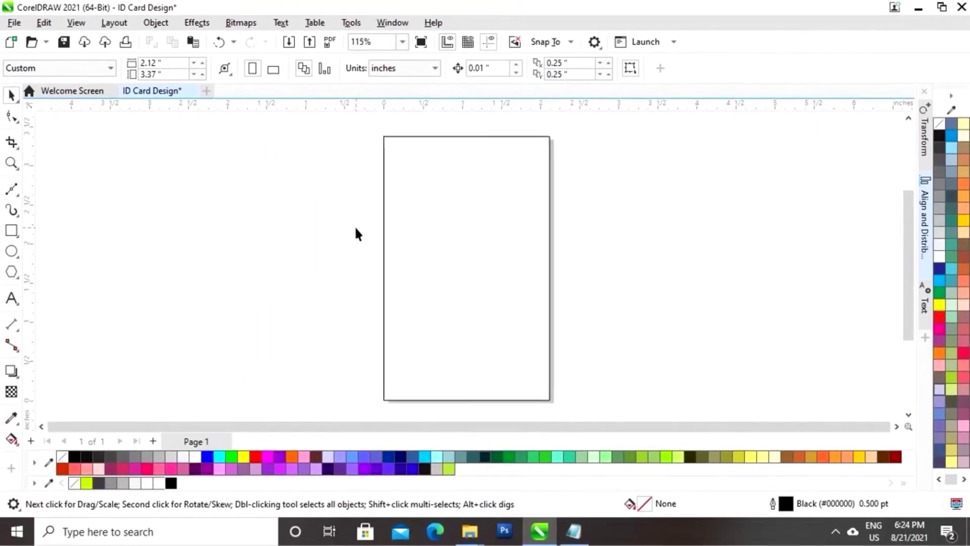
Drag a corner node with the Shape tool to round all four corners to 0.132 inch
click(403, 248)
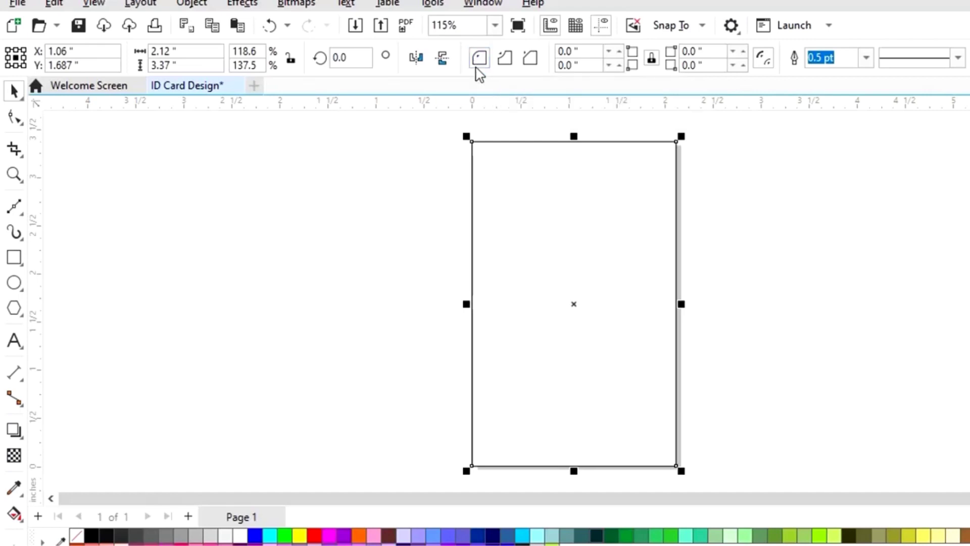
click(15, 117)
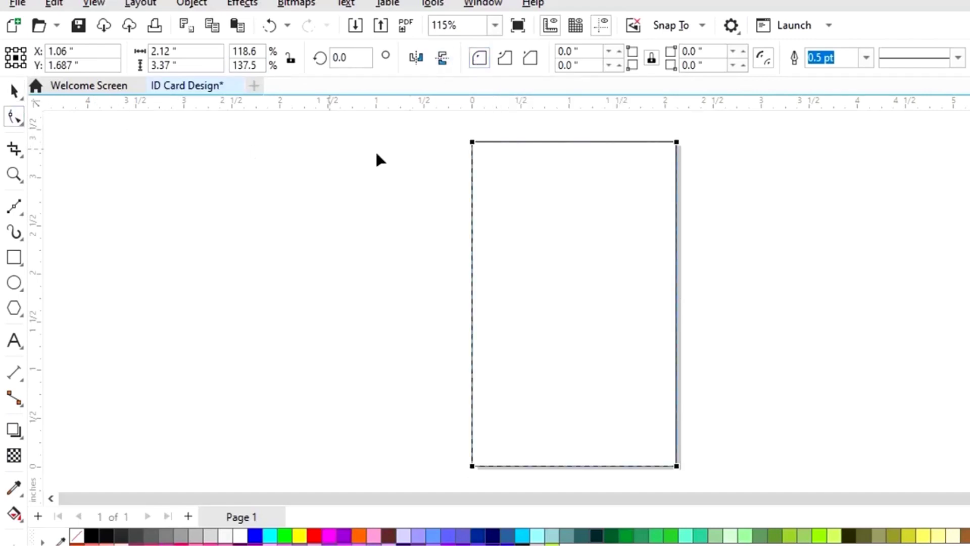
drag(473, 143, 486, 144)
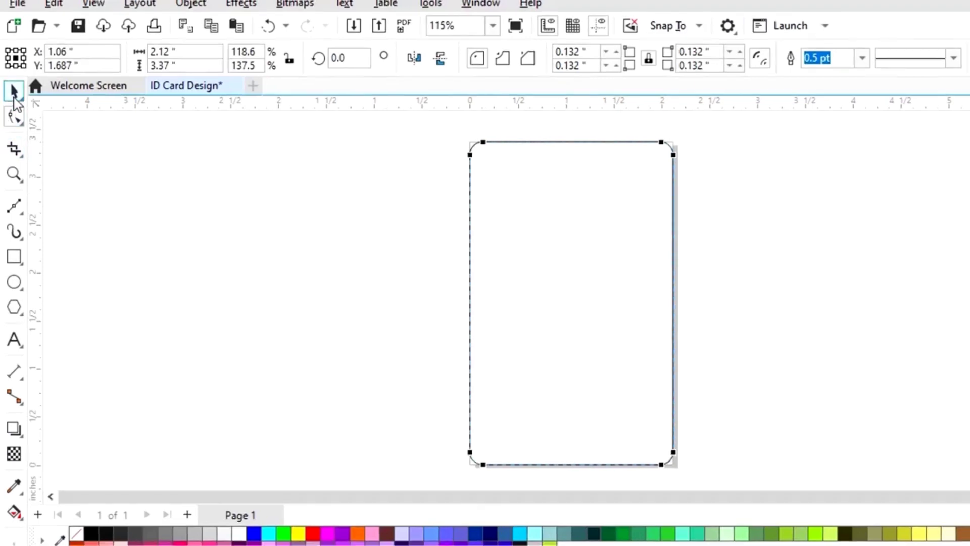
click(12, 95)
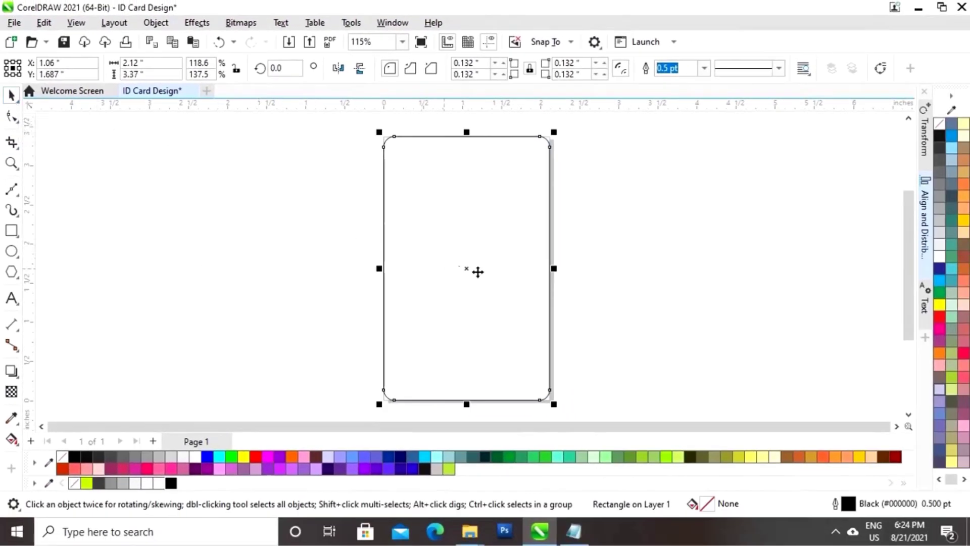
Give the card rectangle a solid black fill and no outline from the palette
click(599, 248)
click(500, 296)
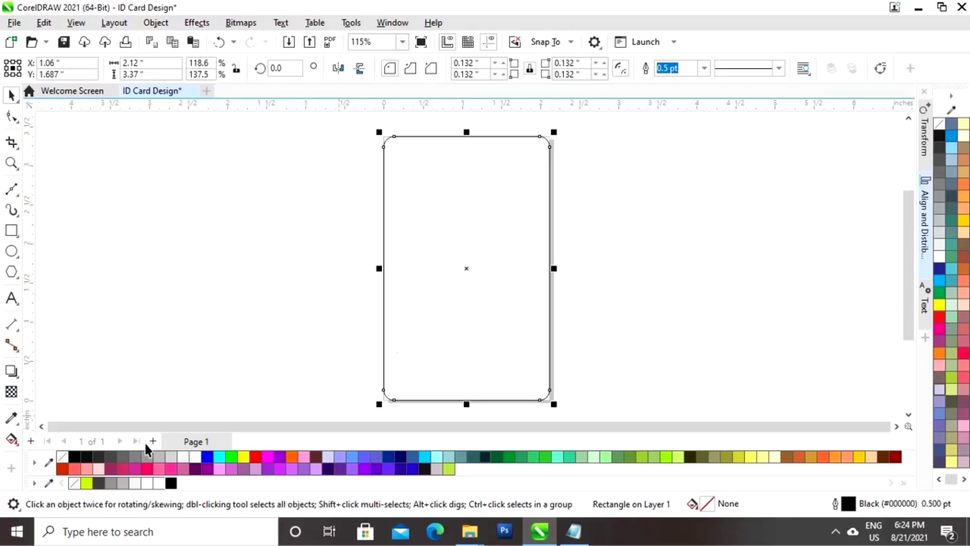
click(75, 458)
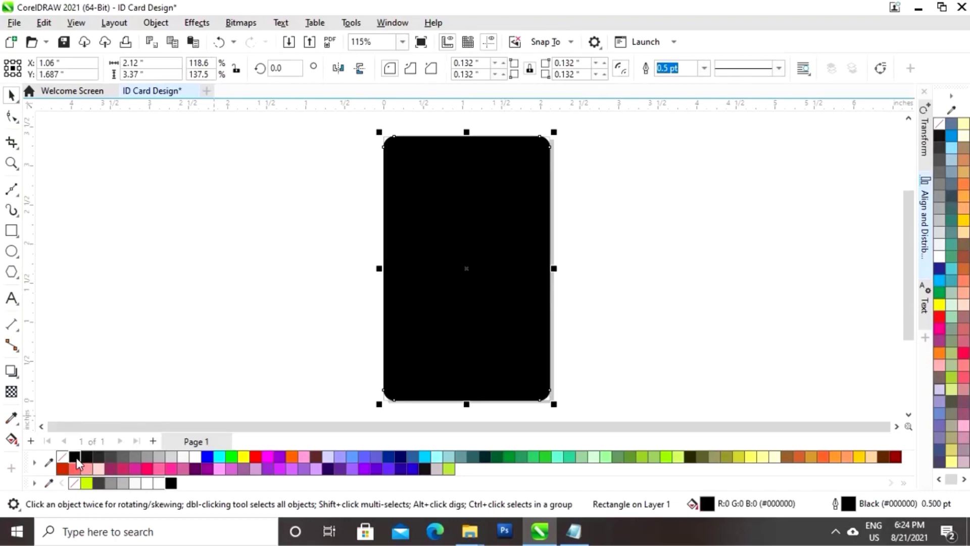
right_click(63, 456)
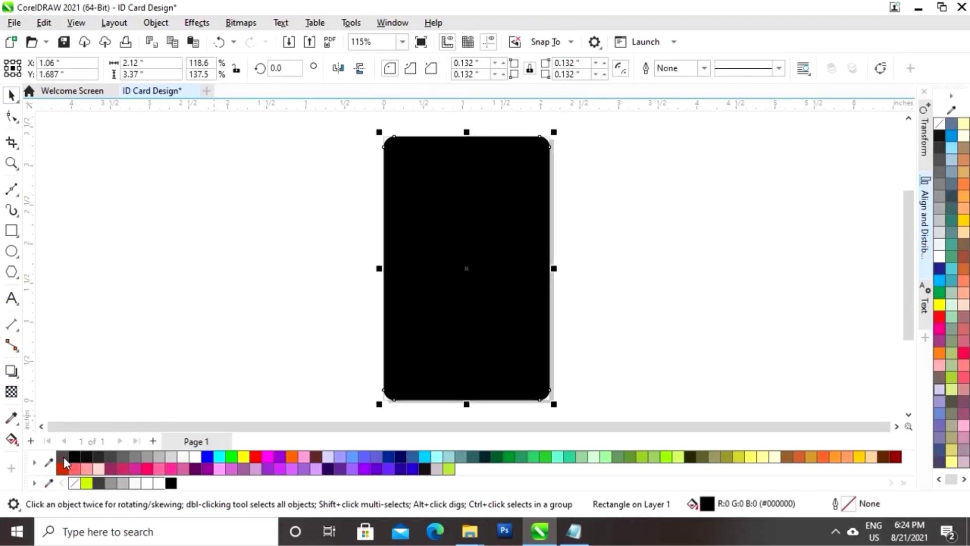
click(646, 299)
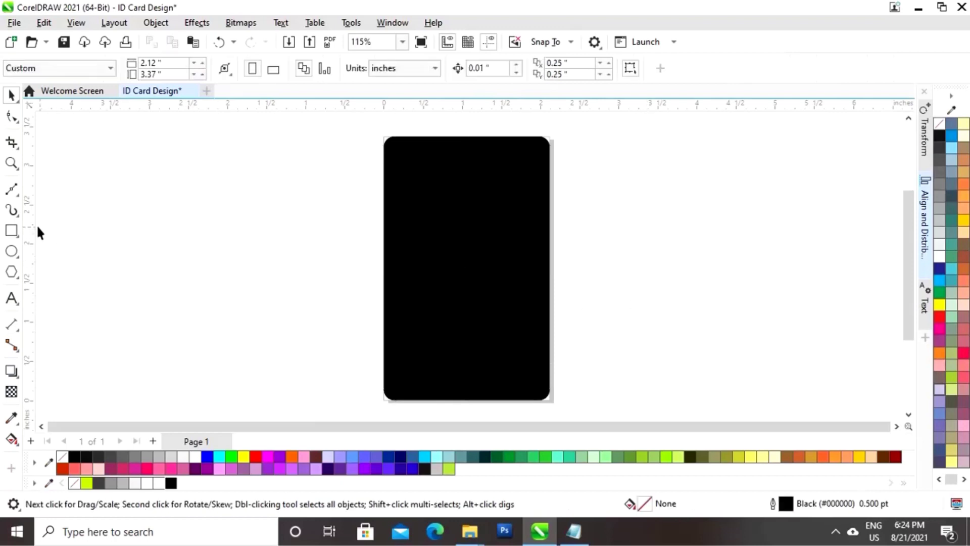
Draw an ellipse to the right of the card and size it to 1.5 × 1.5 inches
click(13, 251)
drag(629, 194, 732, 292)
double_click(146, 63)
text(4)
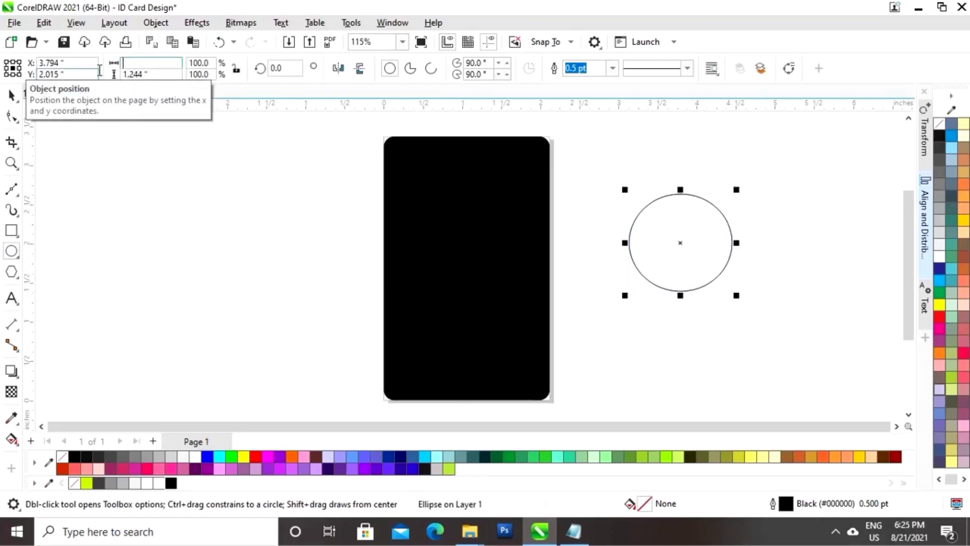
text(1.5)
key(Tab)
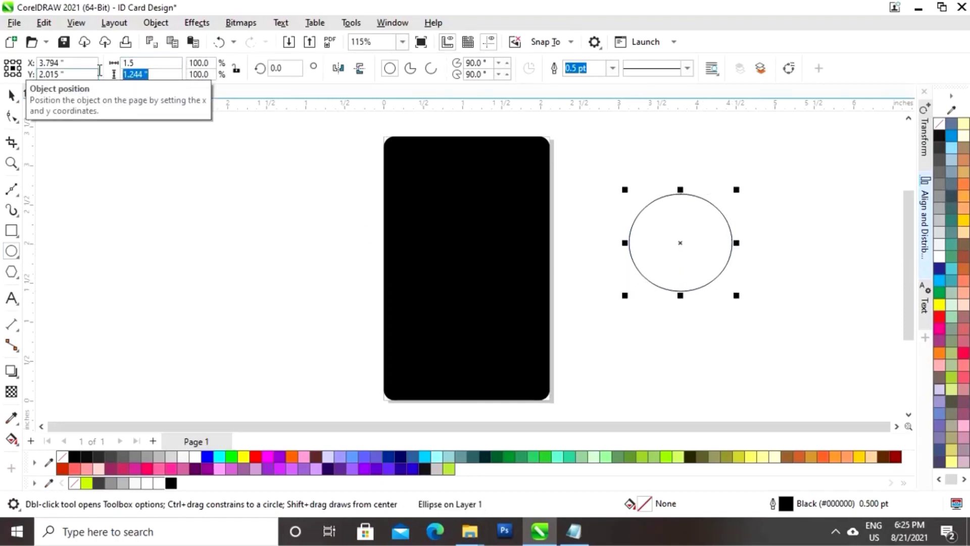
text(1.5)
key(Return)
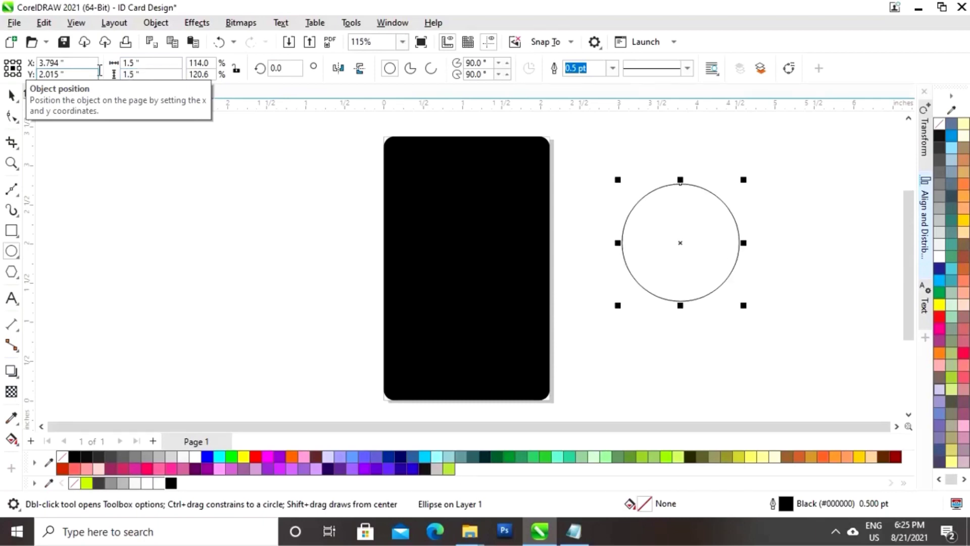
click(11, 94)
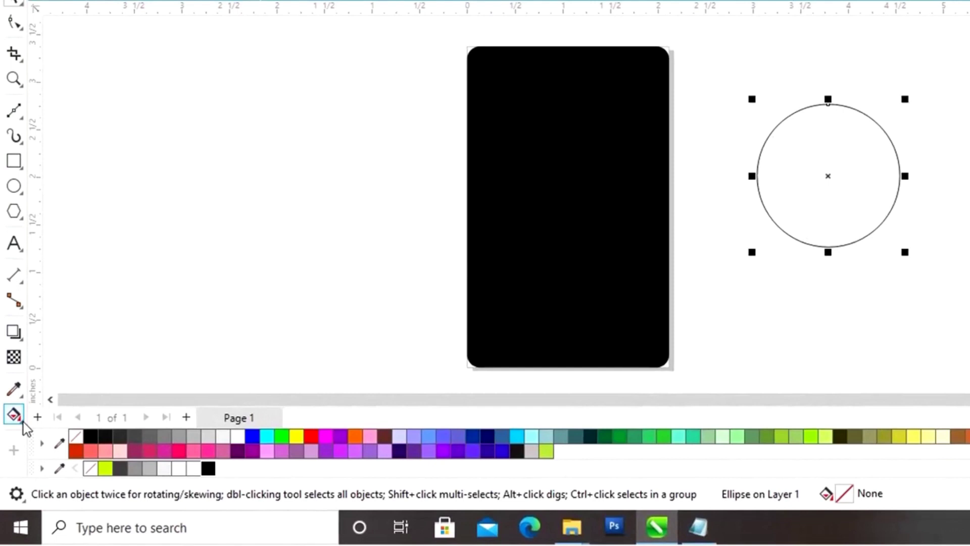
Apply a left-to-right linear fountain fill to the circle, starting in medium grey (#A8A8A8)
click(22, 422)
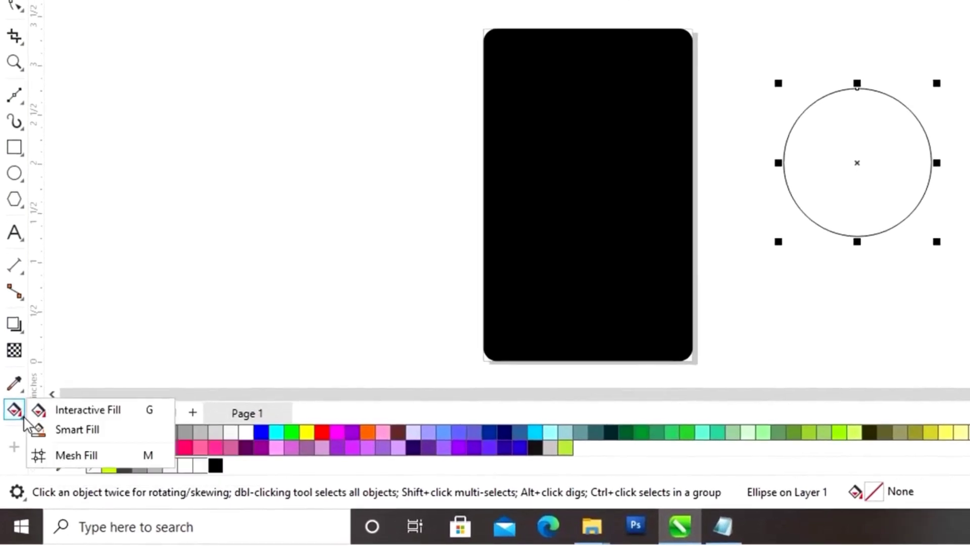
click(94, 416)
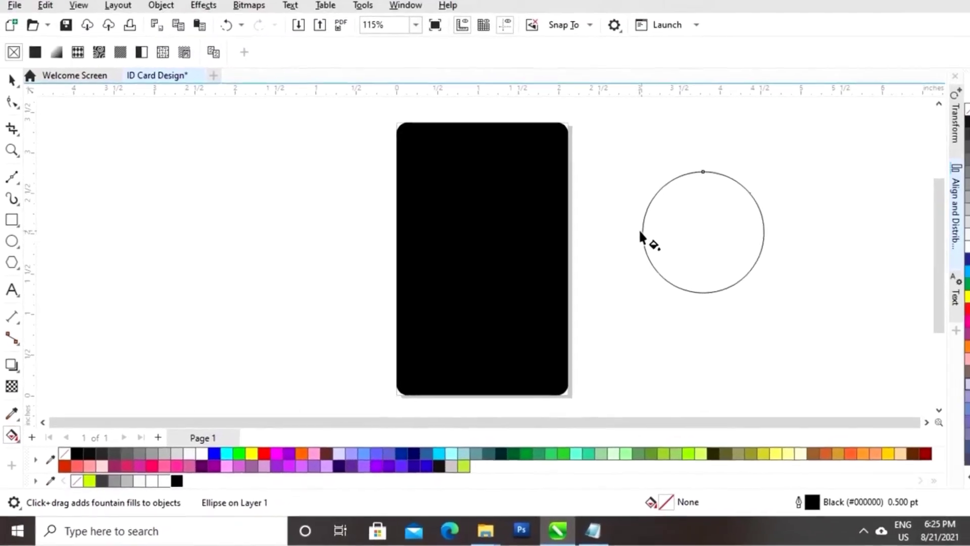
drag(643, 233, 741, 245)
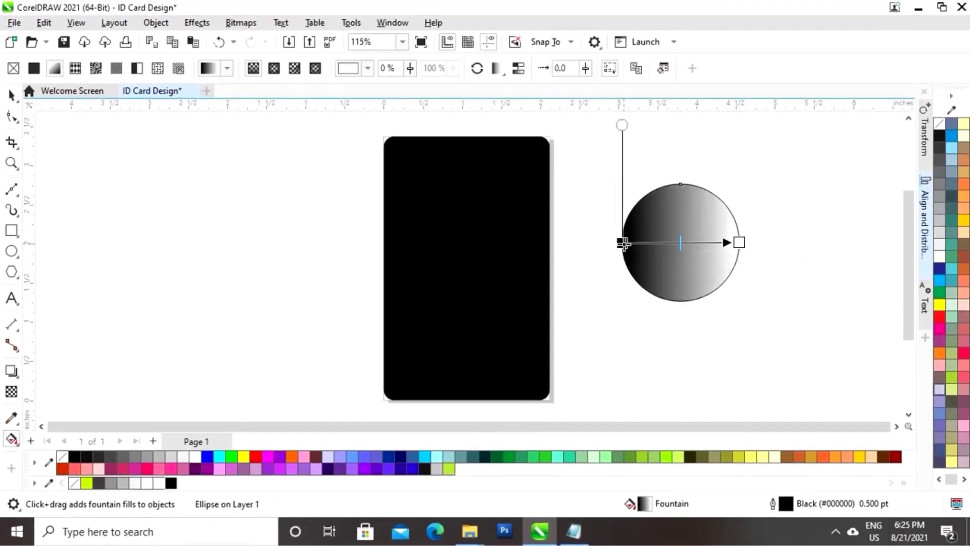
click(623, 243)
click(598, 261)
click(598, 262)
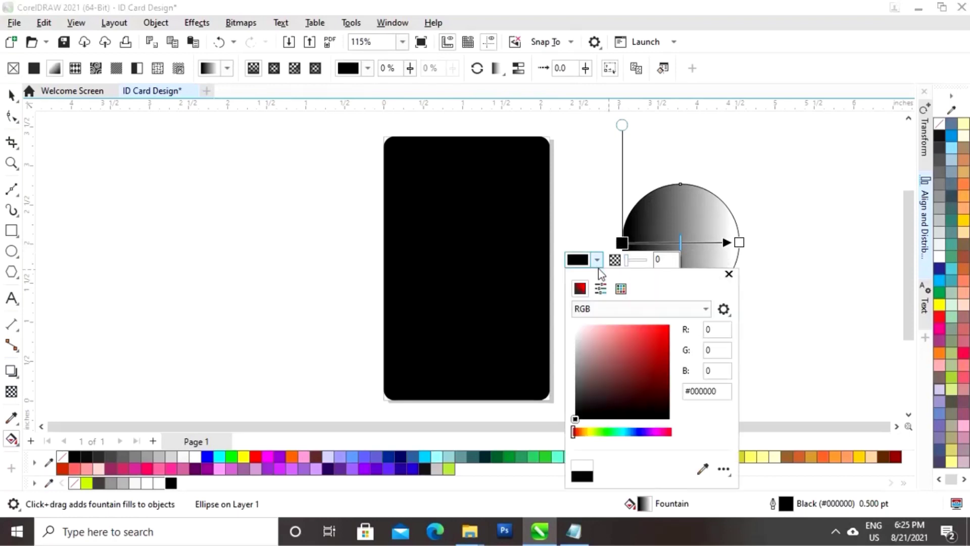
click(702, 469)
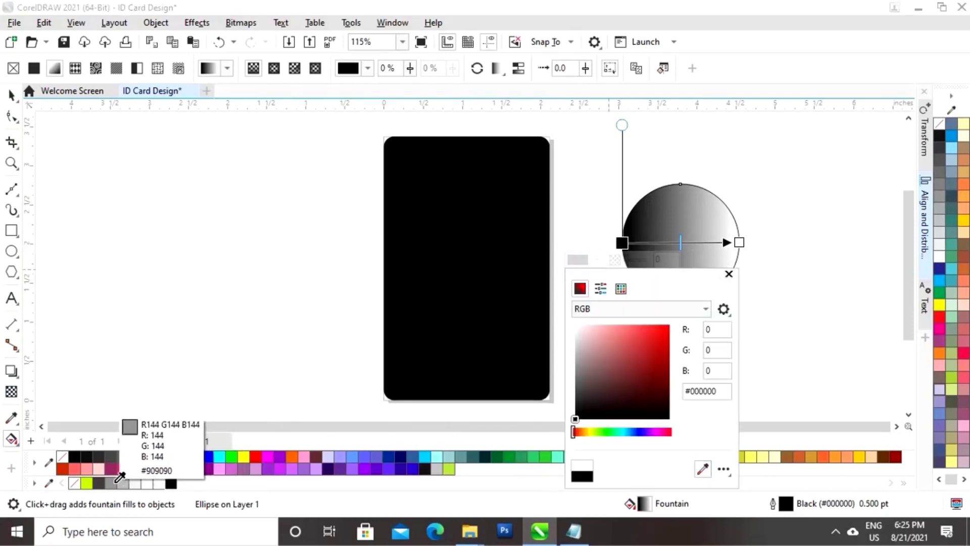
click(111, 483)
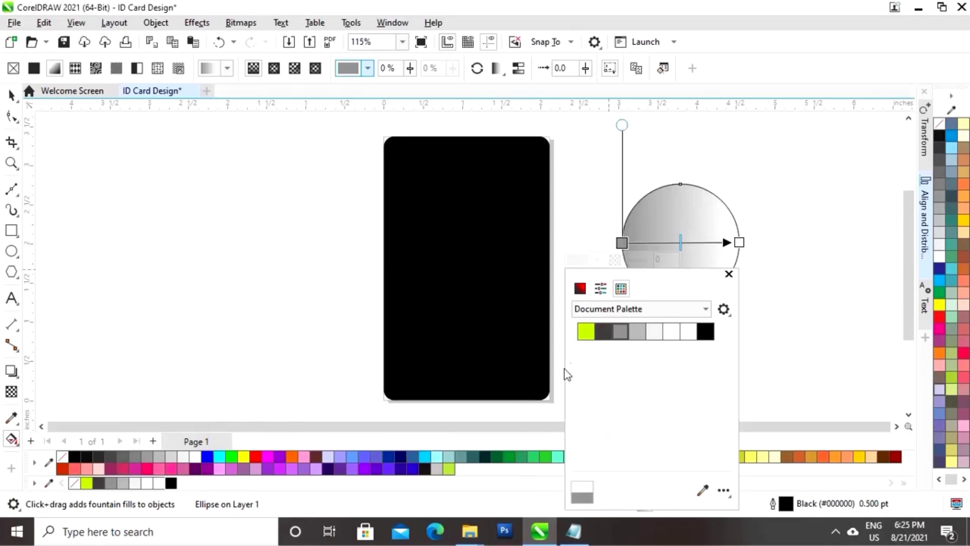
click(729, 274)
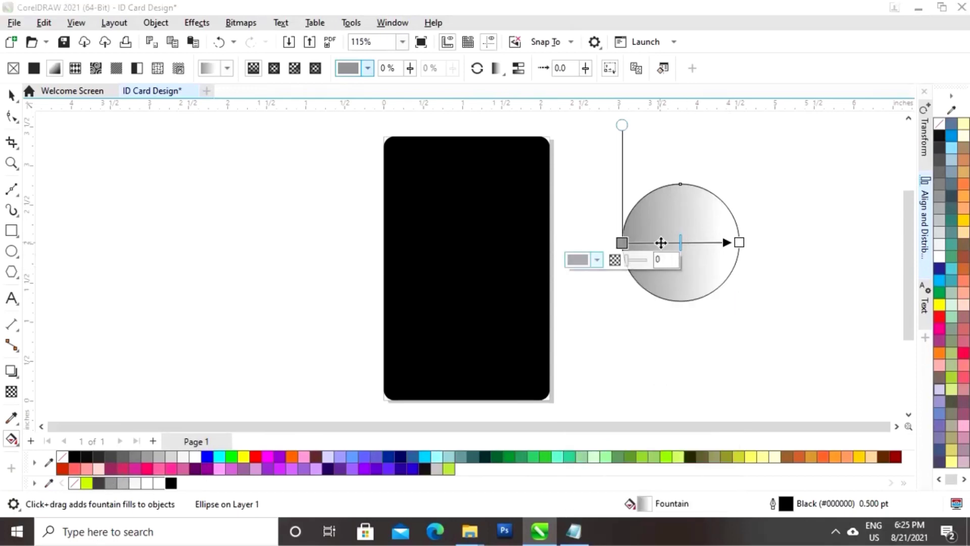
Add a gradient stop at 22% coloured lighter grey #B2B2B2
double_click(648, 243)
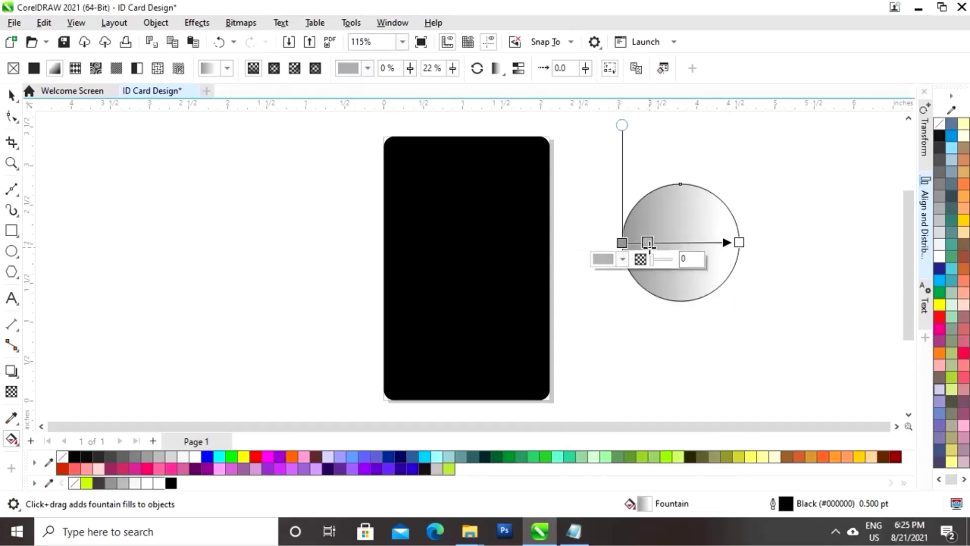
click(623, 258)
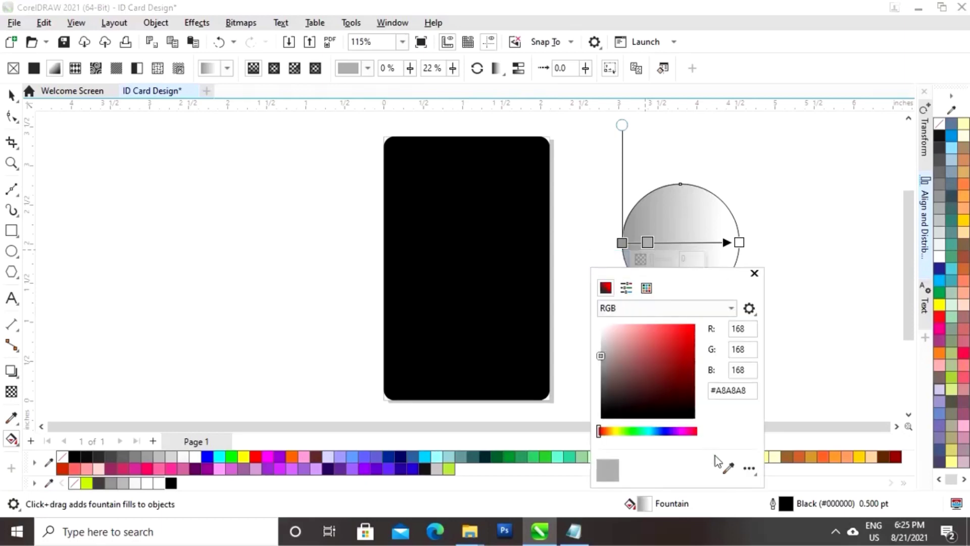
click(728, 469)
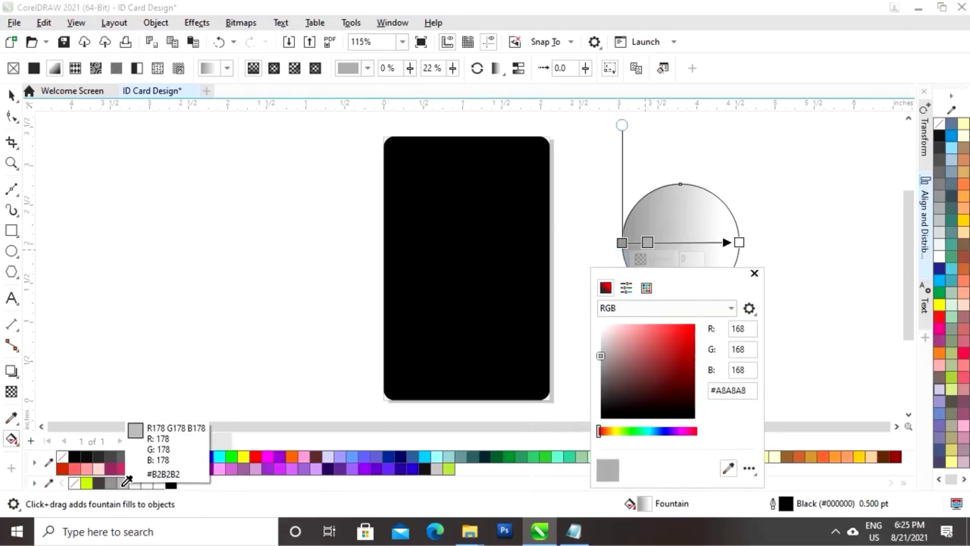
click(126, 480)
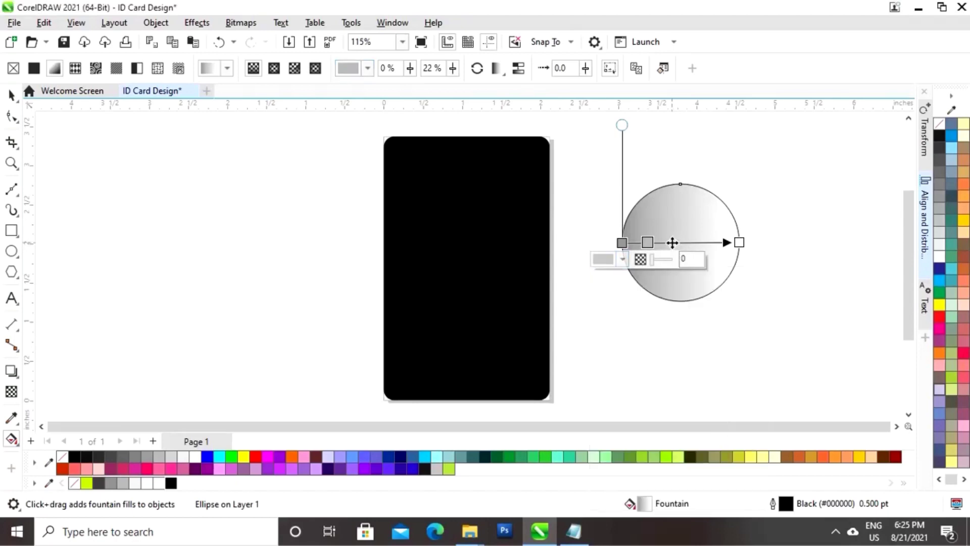
Add a light grey gradient stop at 42%
double_click(671, 243)
click(647, 259)
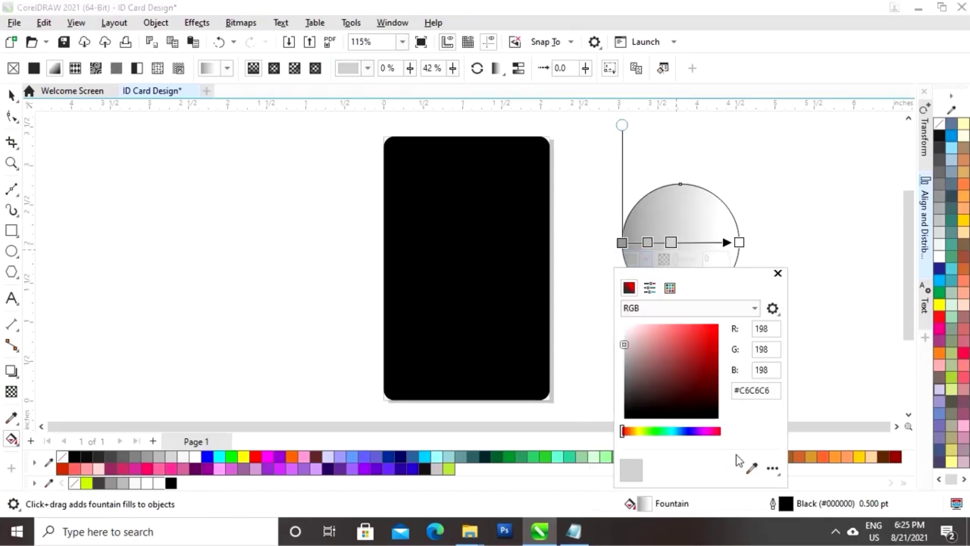
click(752, 468)
click(135, 483)
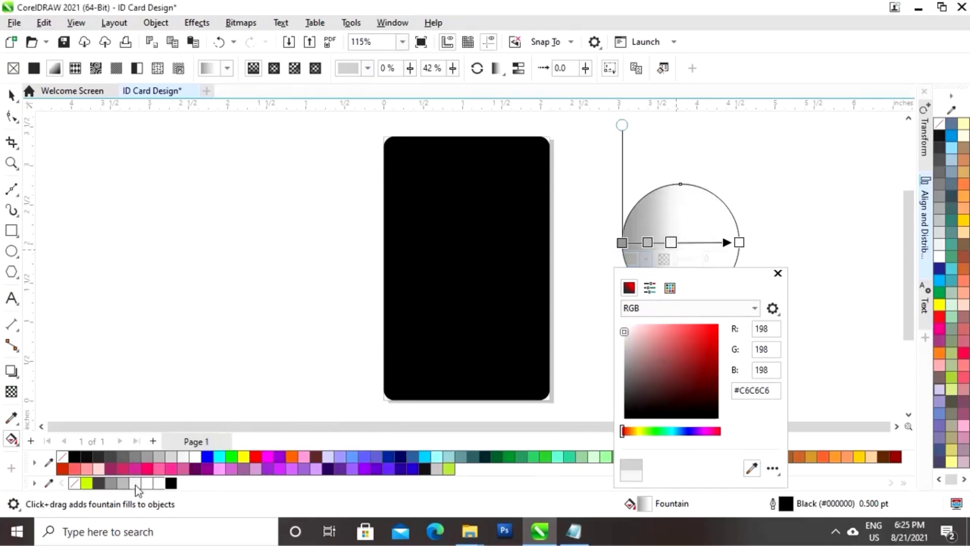
click(692, 249)
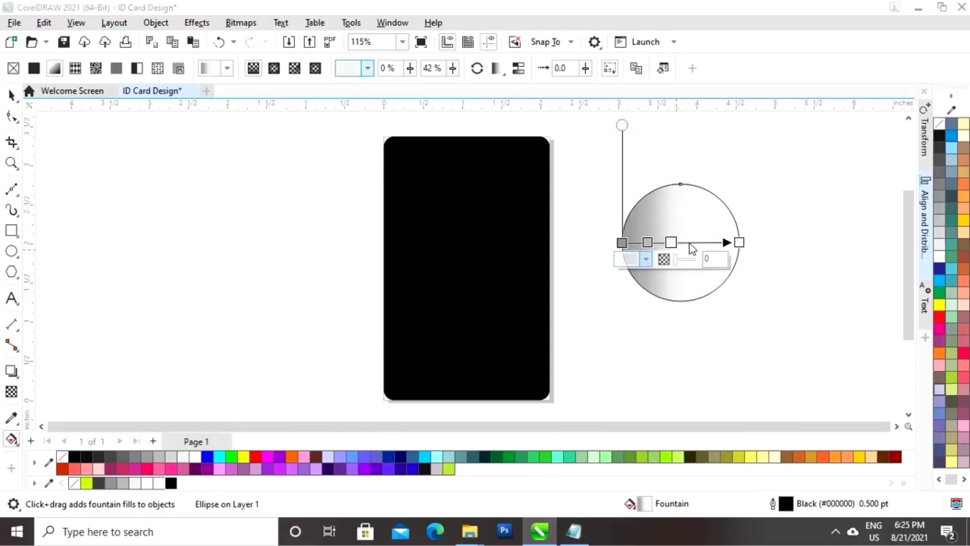
Add a white gradient stop at 61%
double_click(692, 242)
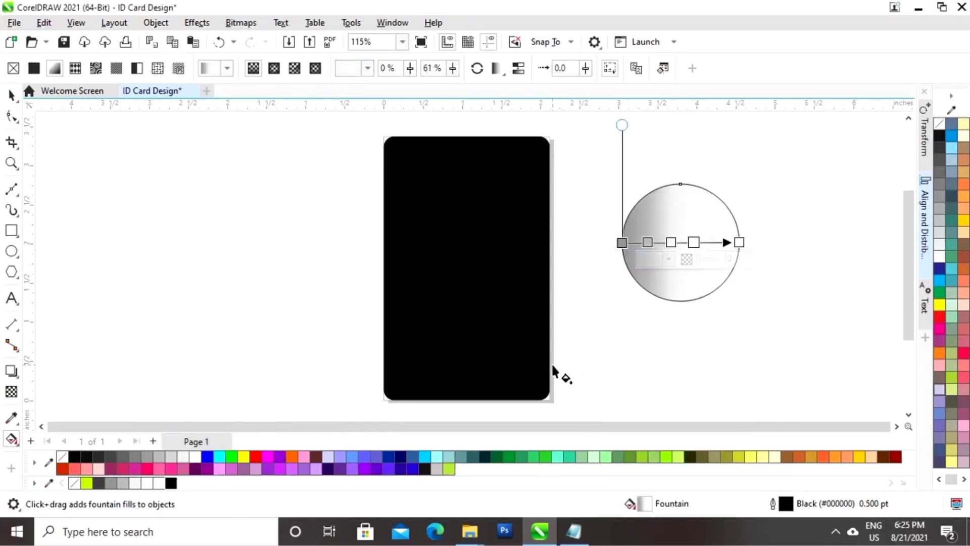
click(669, 260)
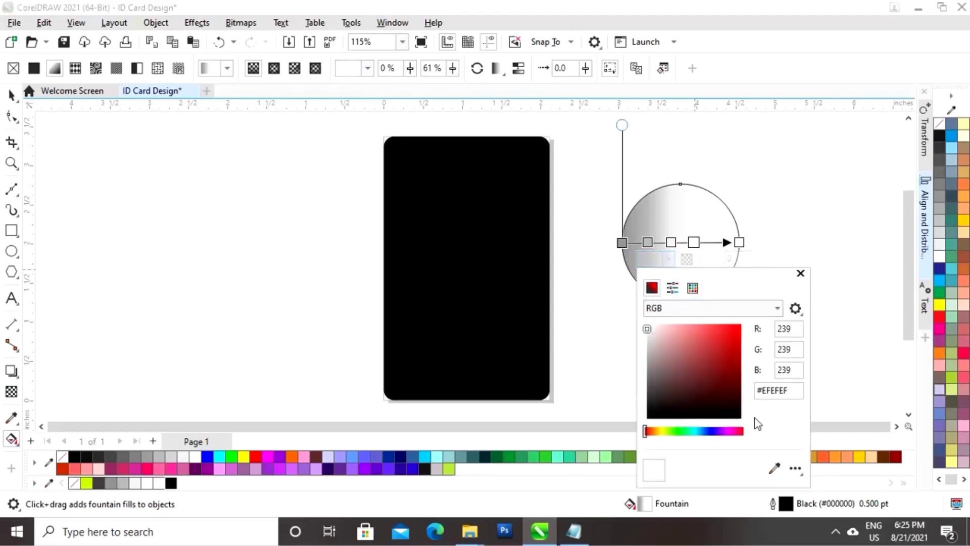
click(774, 467)
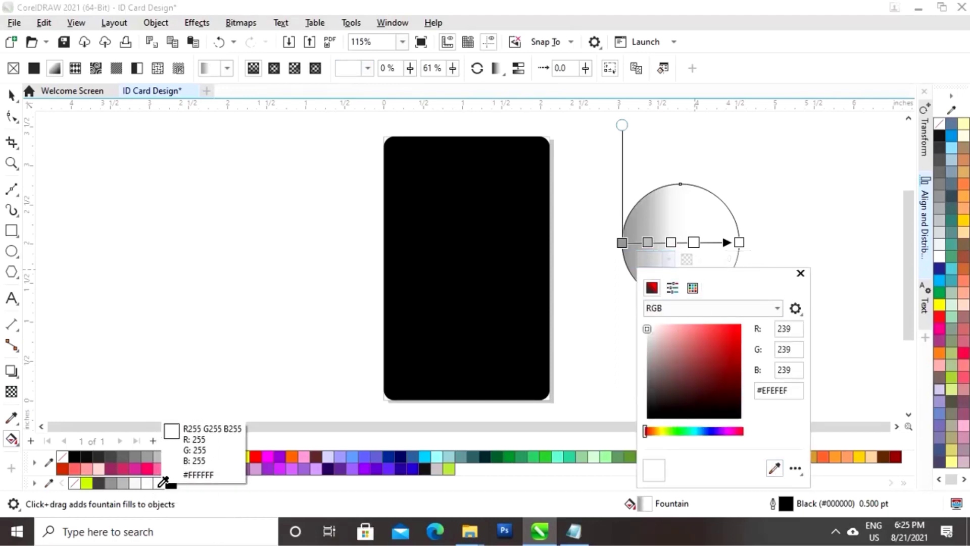
click(155, 483)
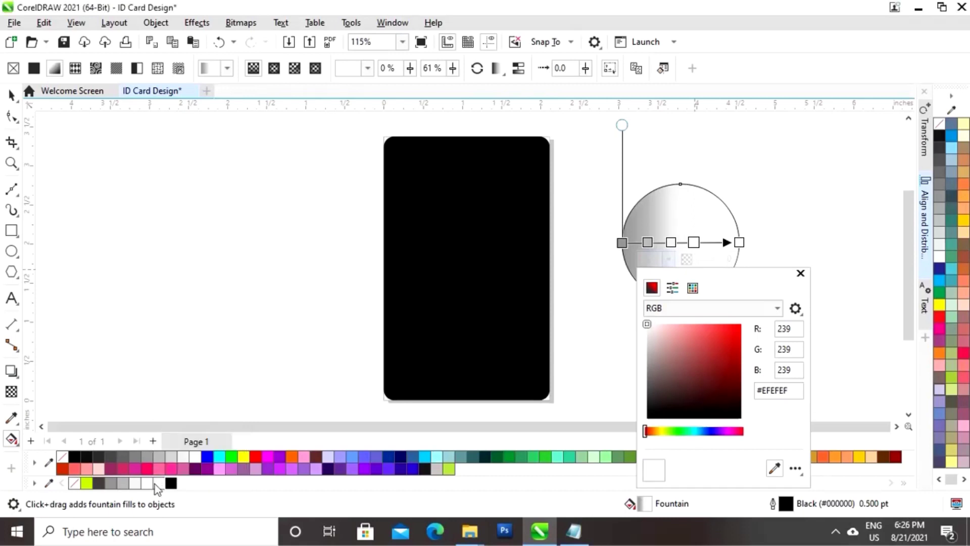
click(800, 274)
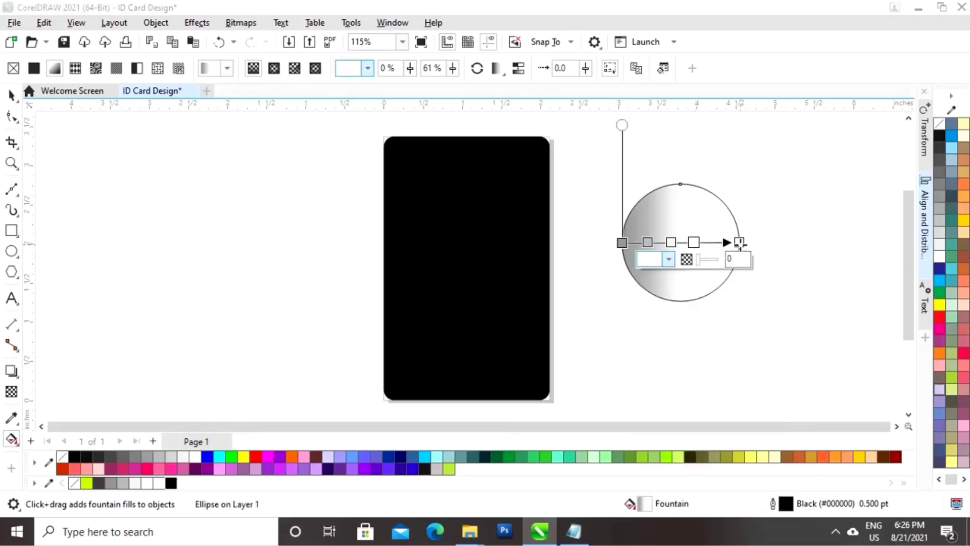
Set the gradient's end stop to medium grey #909090
click(739, 242)
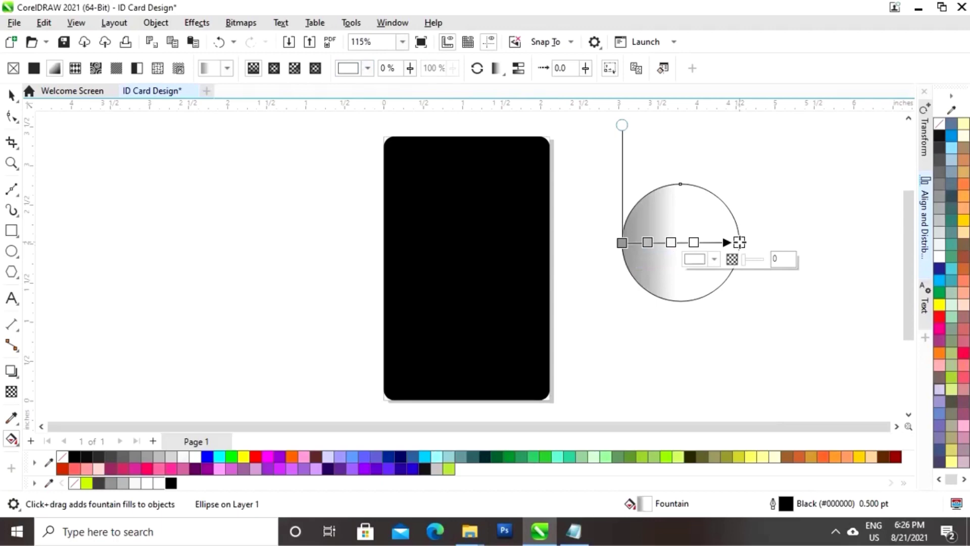
click(714, 259)
click(820, 468)
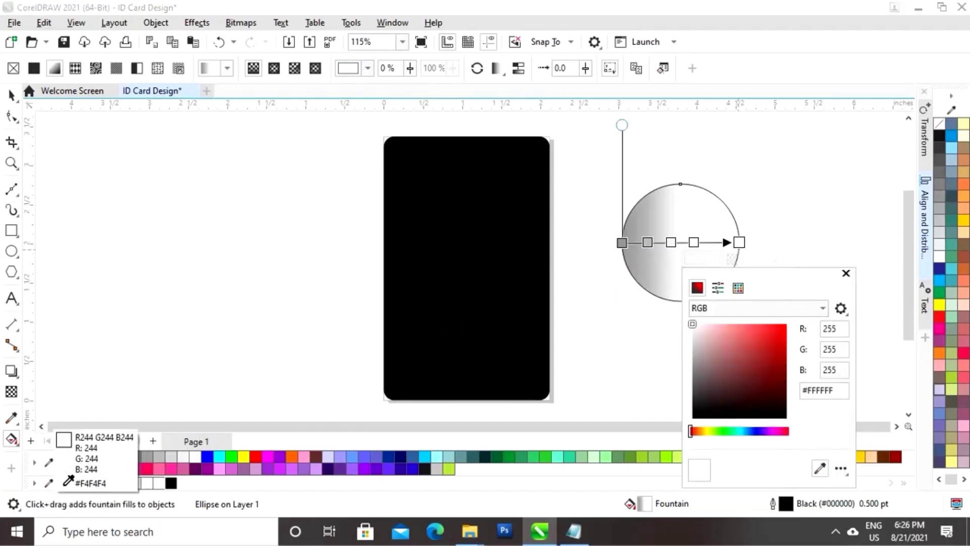
click(113, 484)
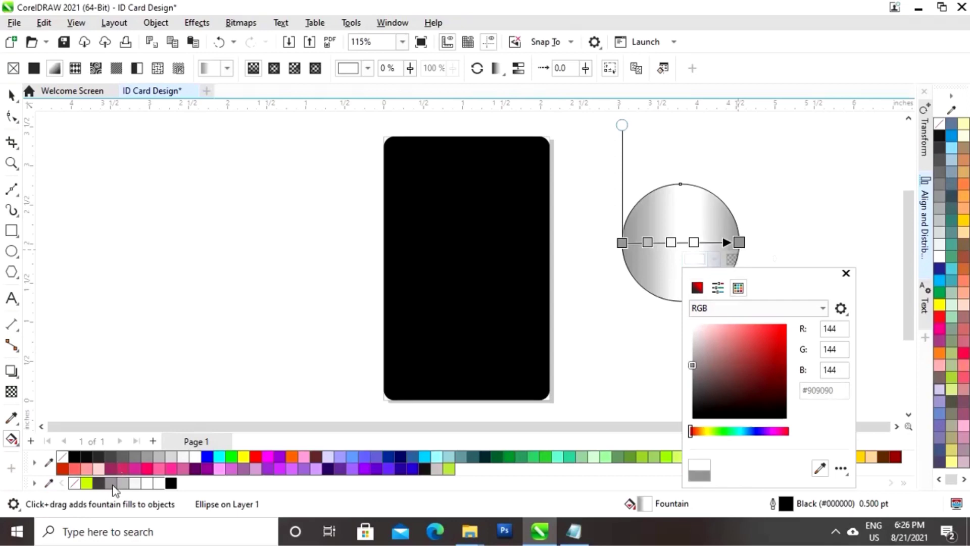
click(844, 273)
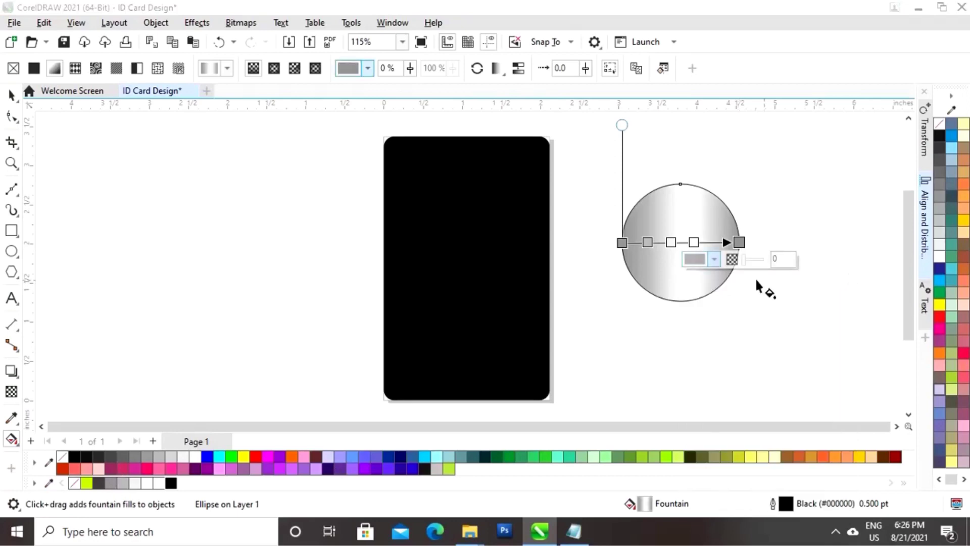
Move the silver gradient's middle stops to roughly 15%, 43% and 76%
click(806, 232)
click(705, 256)
drag(693, 243, 710, 242)
click(671, 242)
click(648, 242)
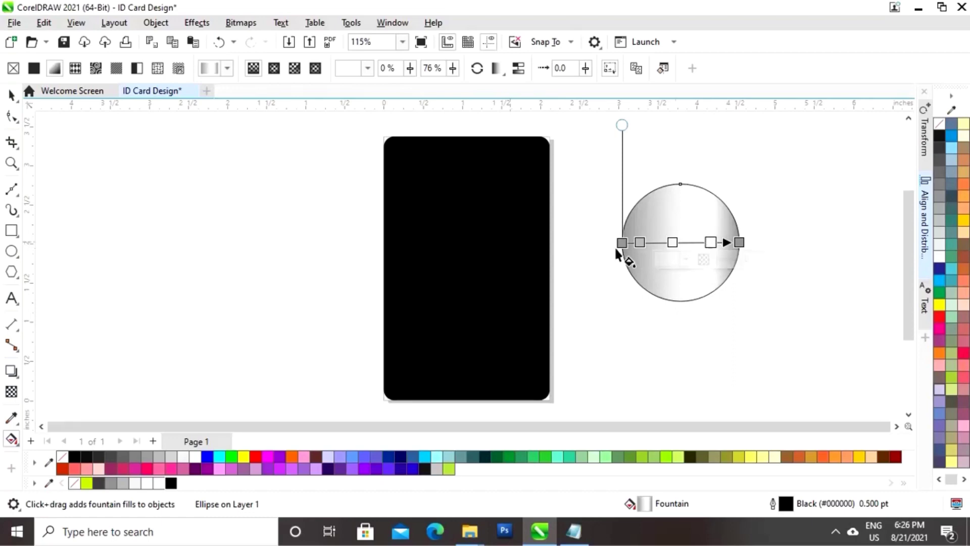
click(12, 95)
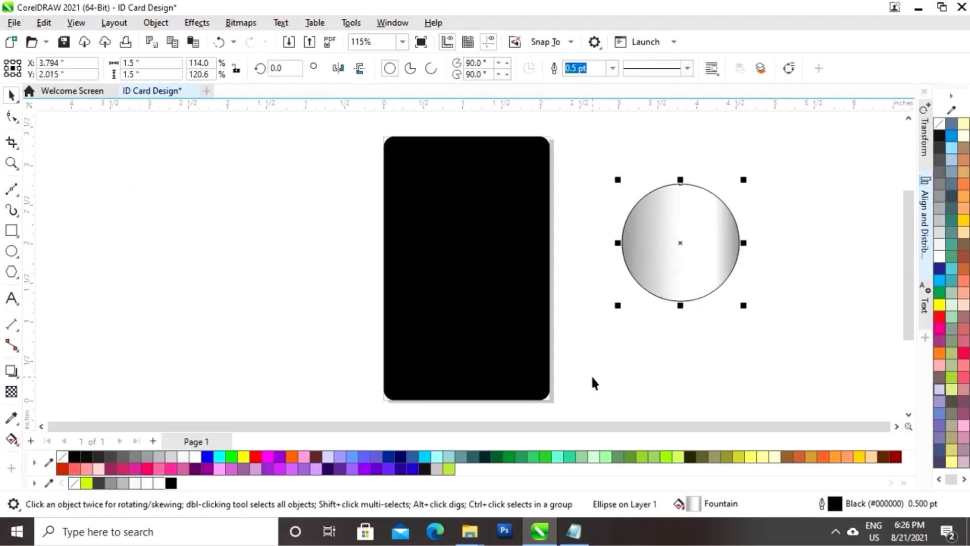
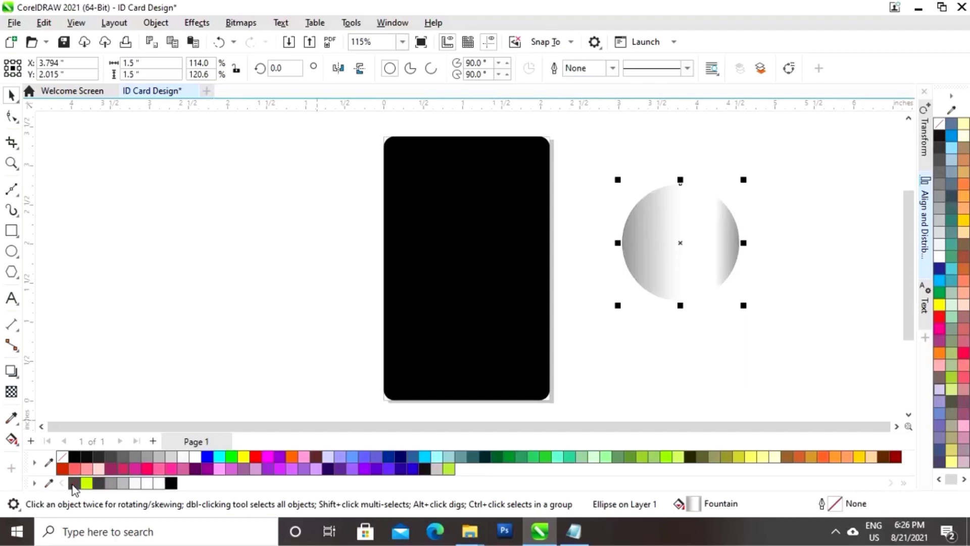
Move the silver gradient circle onto the top of the black card and shrink it
click(676, 400)
click(684, 262)
drag(684, 262, 458, 246)
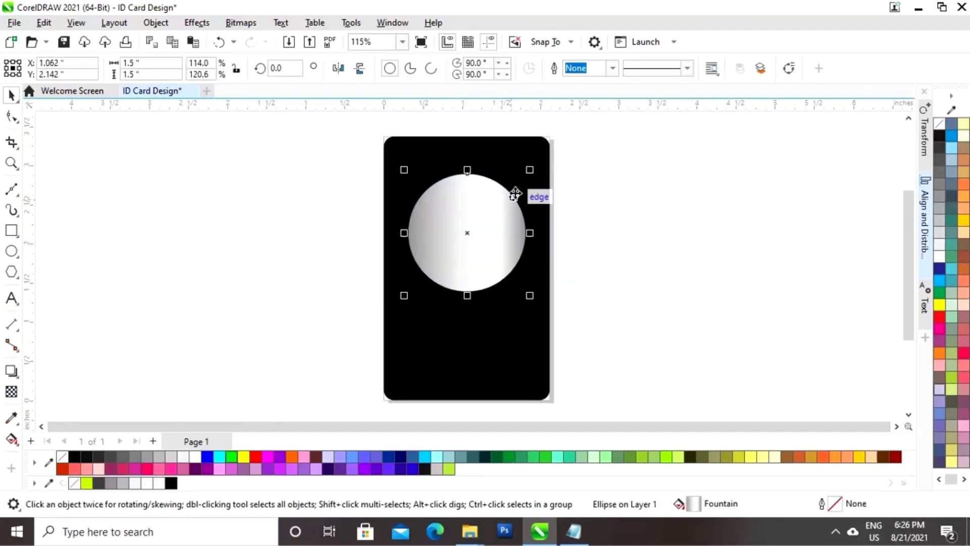
drag(529, 170, 527, 183)
click(626, 196)
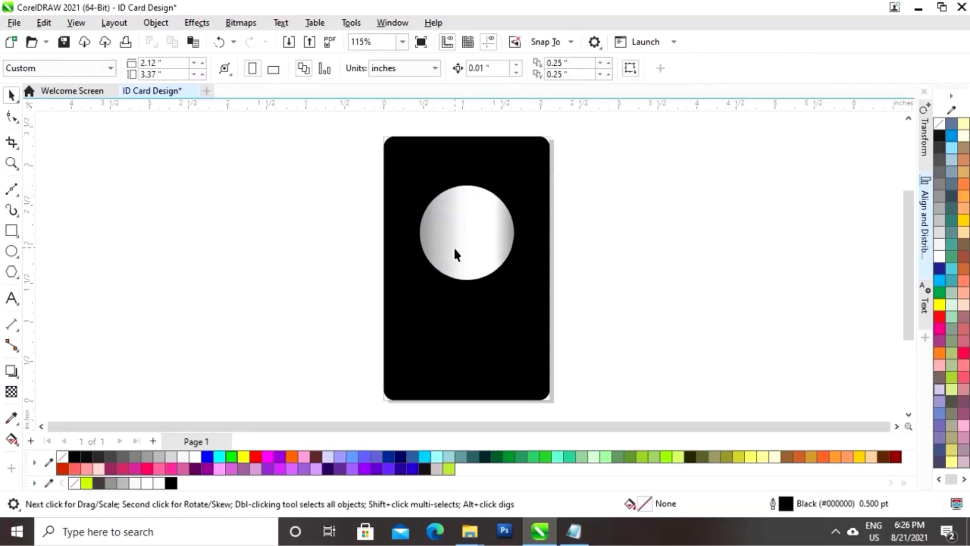
Add a smaller copy inside the gradient circle and fill it lime
click(453, 250)
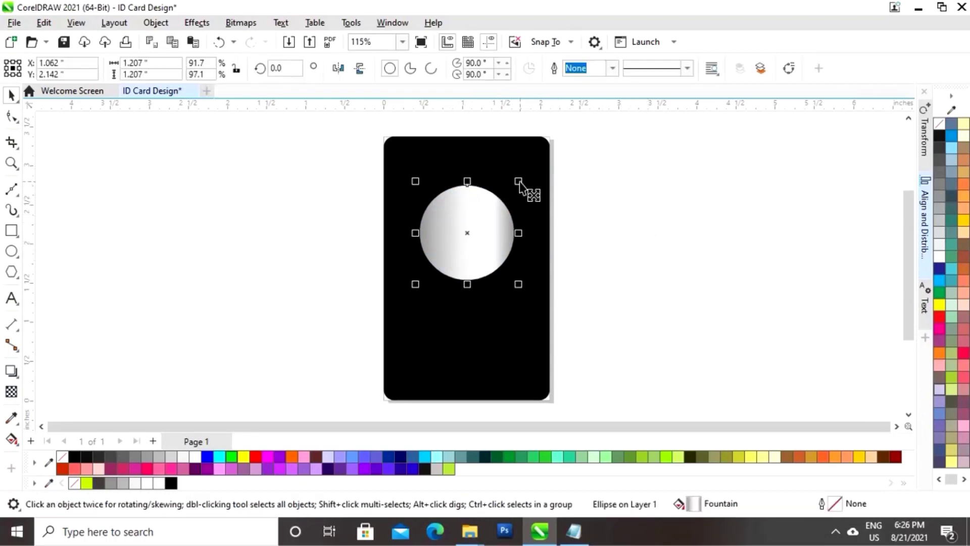
drag(520, 183, 519, 192)
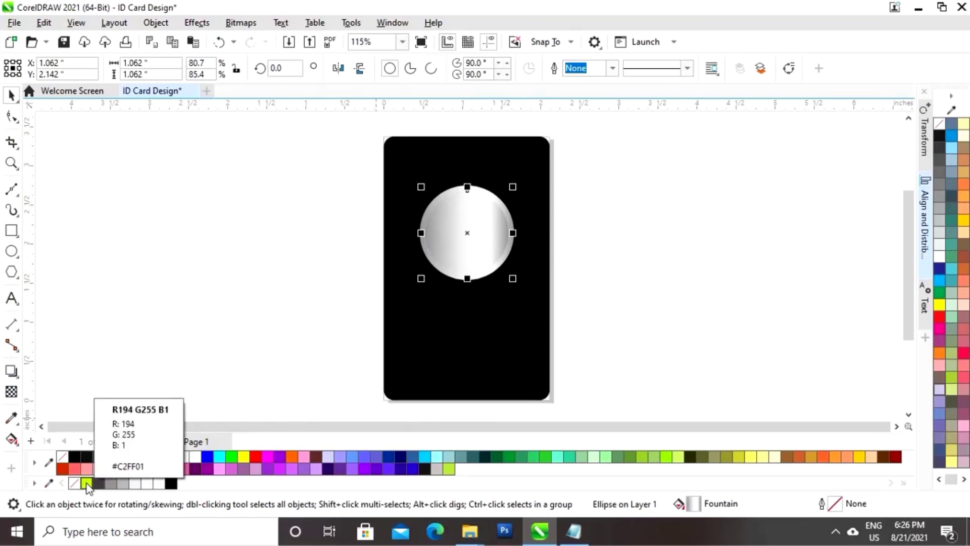
click(86, 484)
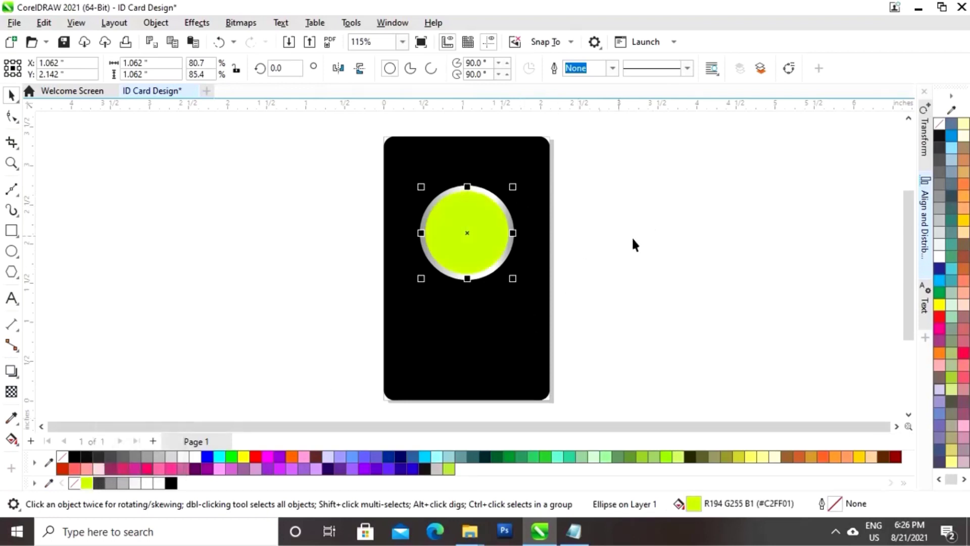
click(687, 241)
Make a smaller black copy at the centre of the lime circle
click(494, 240)
drag(513, 187, 512, 193)
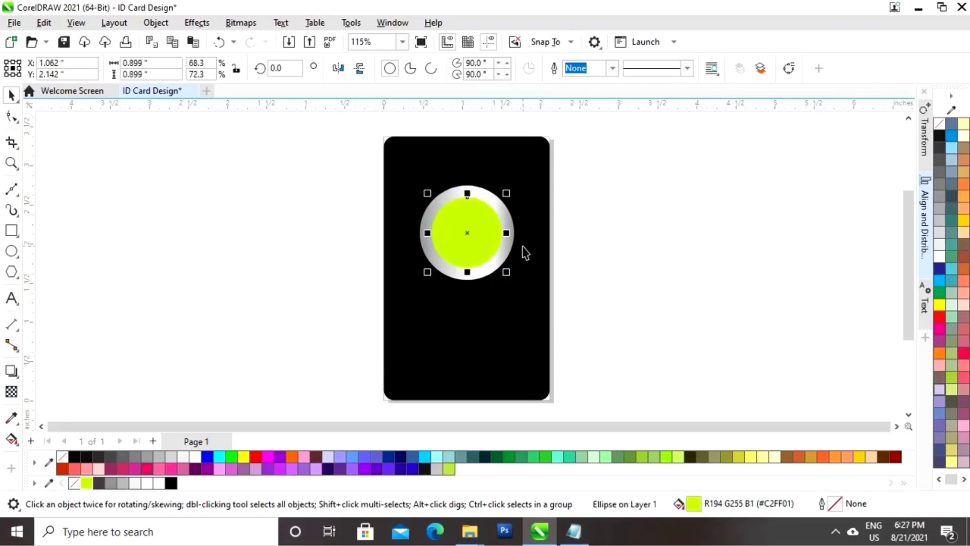
drag(507, 193, 506, 190)
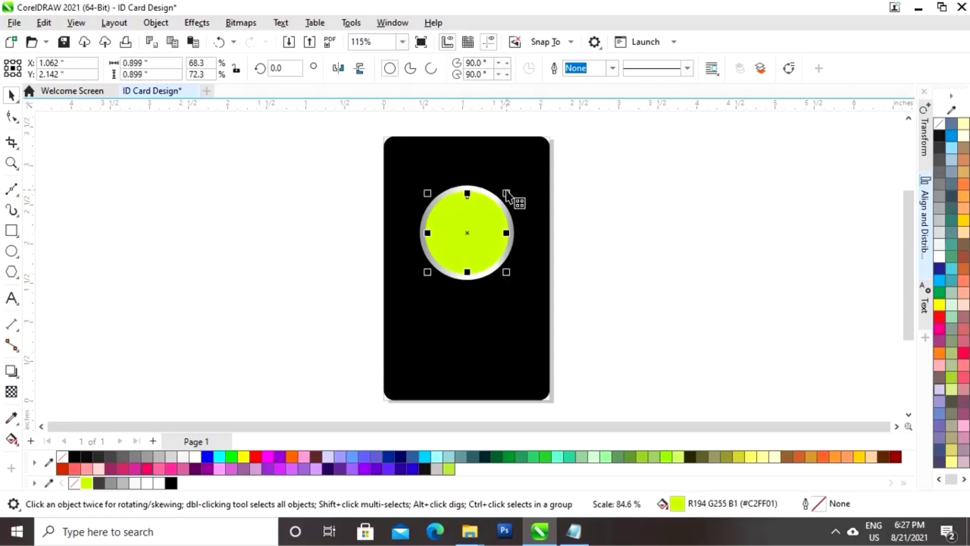
click(171, 483)
click(723, 239)
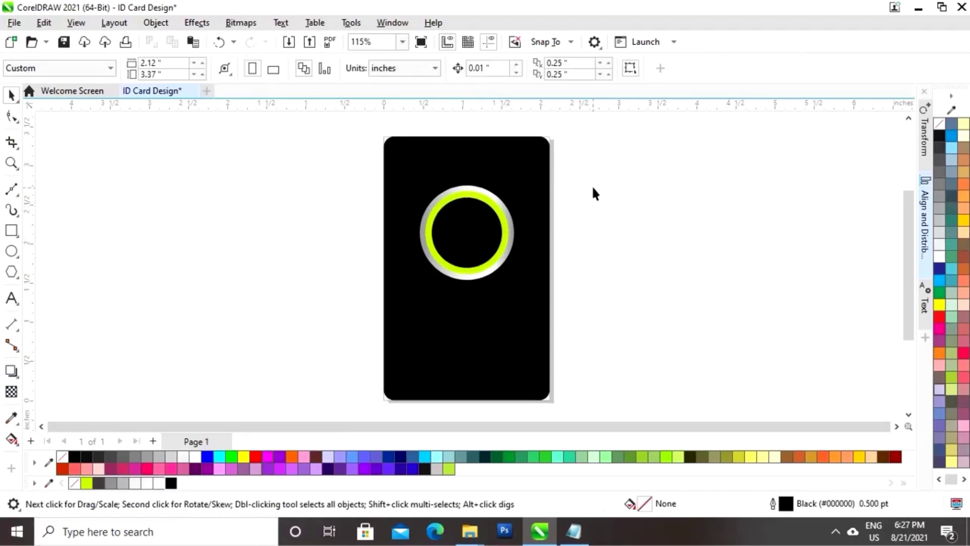
Enlarge all three nested circles together
drag(588, 169, 397, 283)
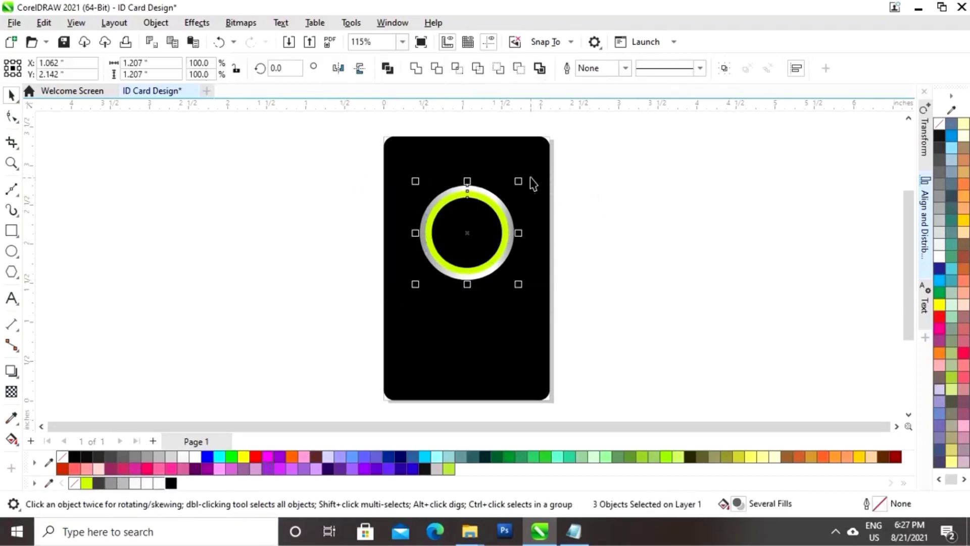
drag(518, 181, 530, 186)
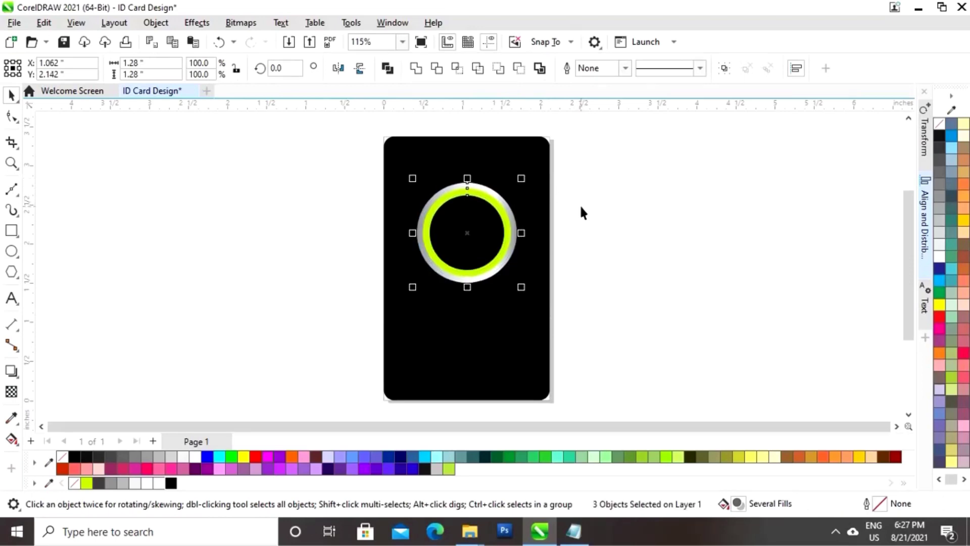
click(638, 201)
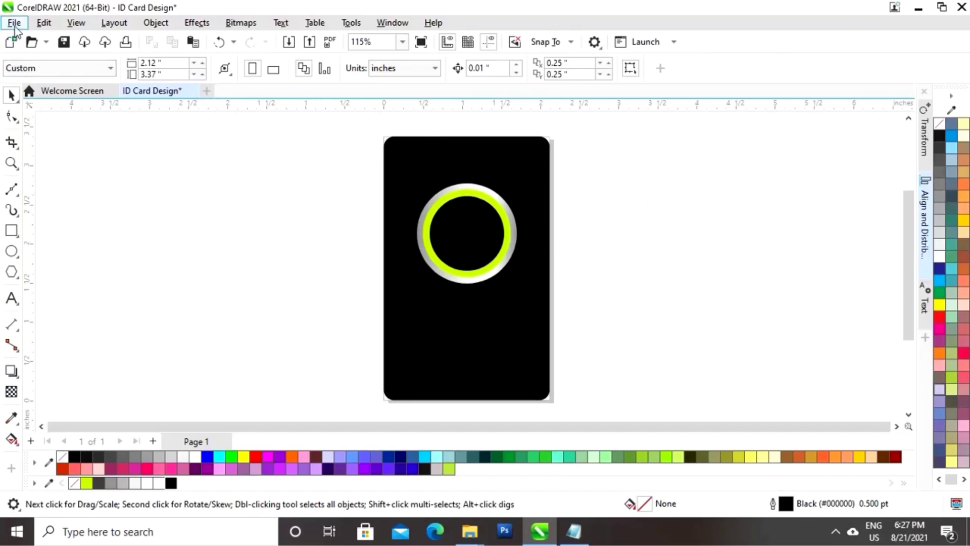
Import the passport photo and position it over the ring on the card
click(14, 23)
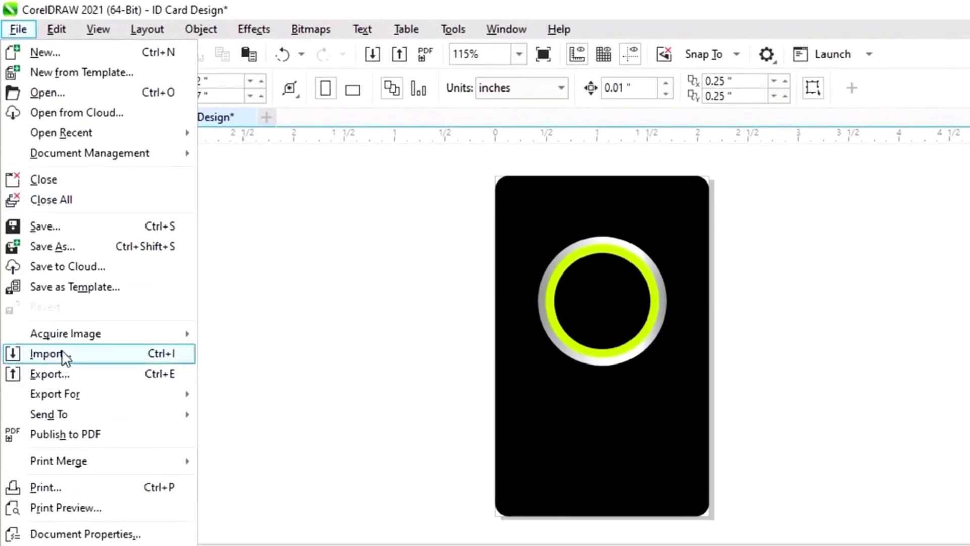
click(60, 354)
click(316, 175)
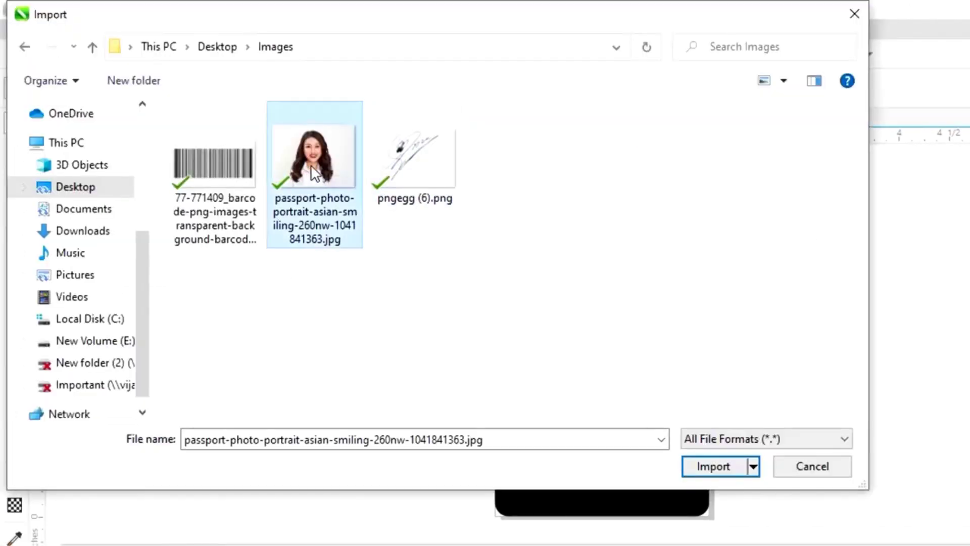
click(722, 467)
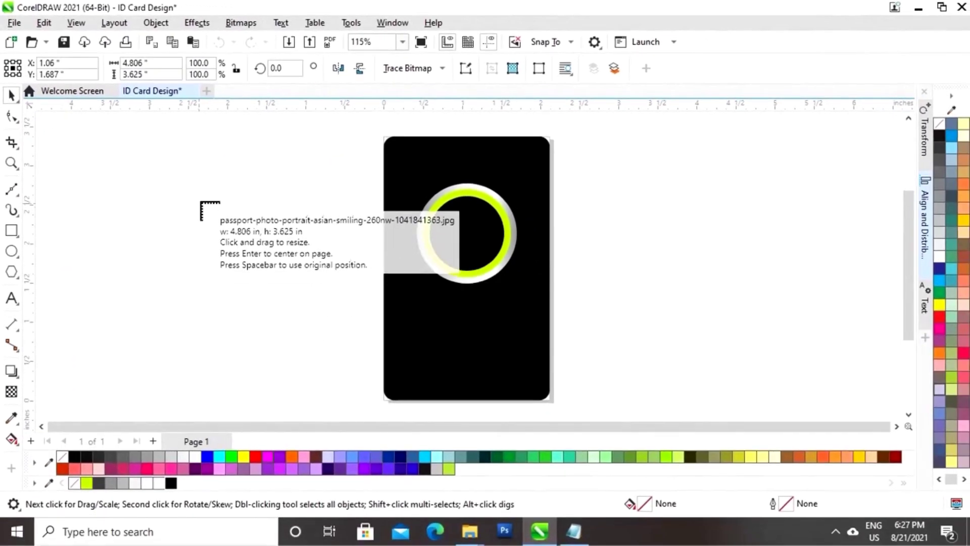
drag(201, 202, 337, 304)
drag(277, 280, 480, 284)
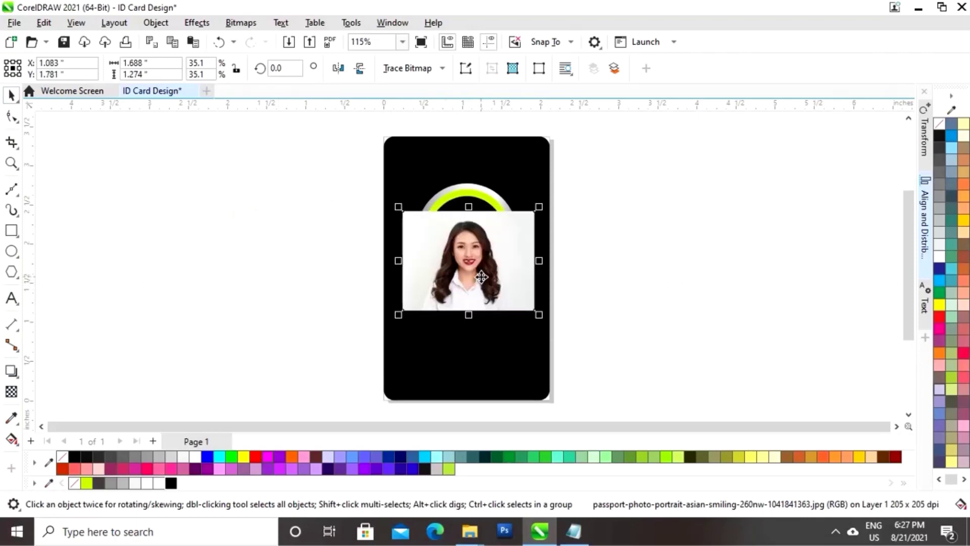
PowerClip the photo inside the ring's black centre circle
right_click(474, 270)
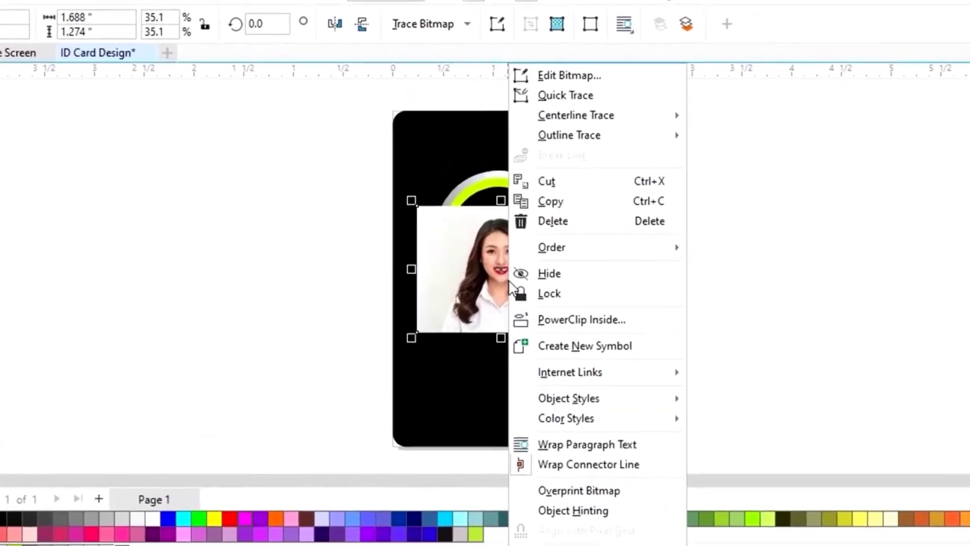
click(581, 326)
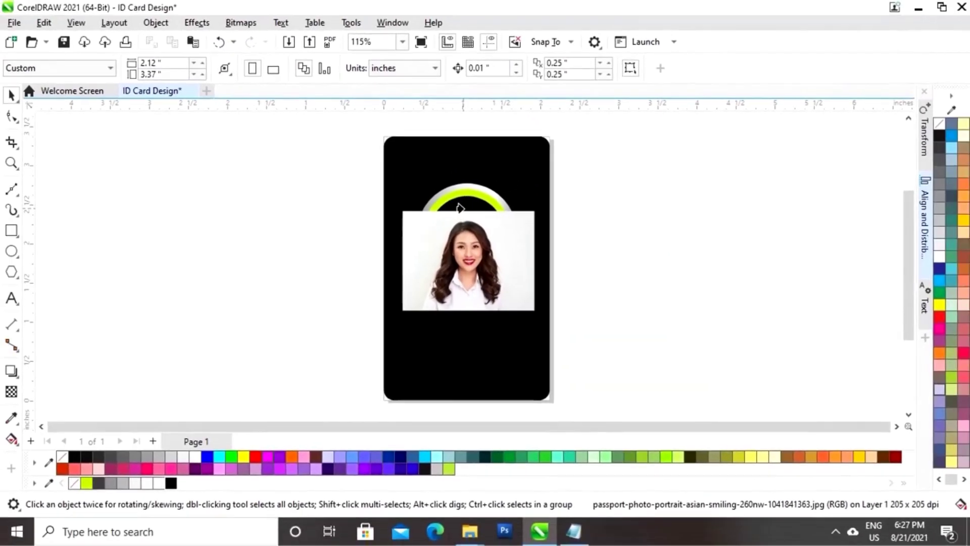
click(505, 201)
Edit the PowerClip to move and scale the face within the circle, then finish
click(69, 126)
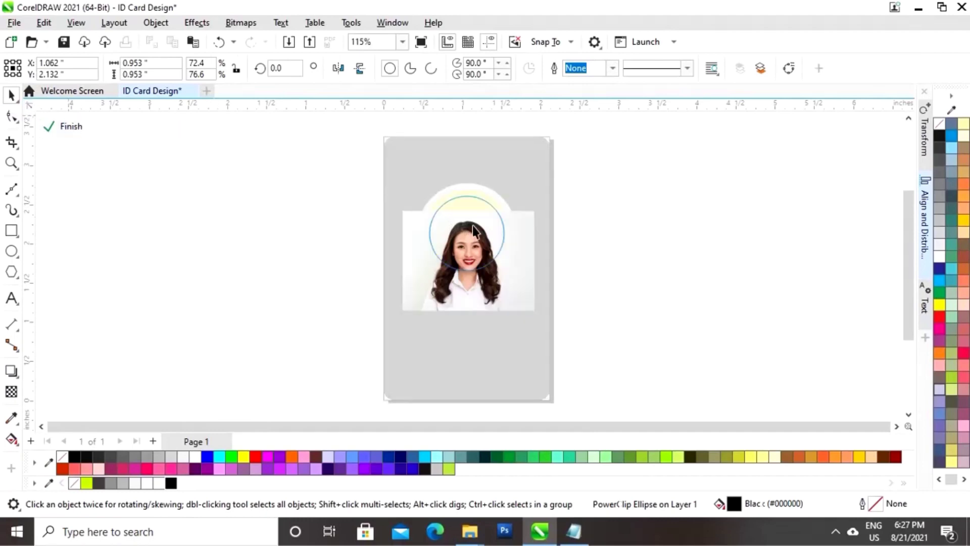
drag(477, 251, 480, 228)
drag(541, 189, 531, 200)
drag(510, 250, 508, 243)
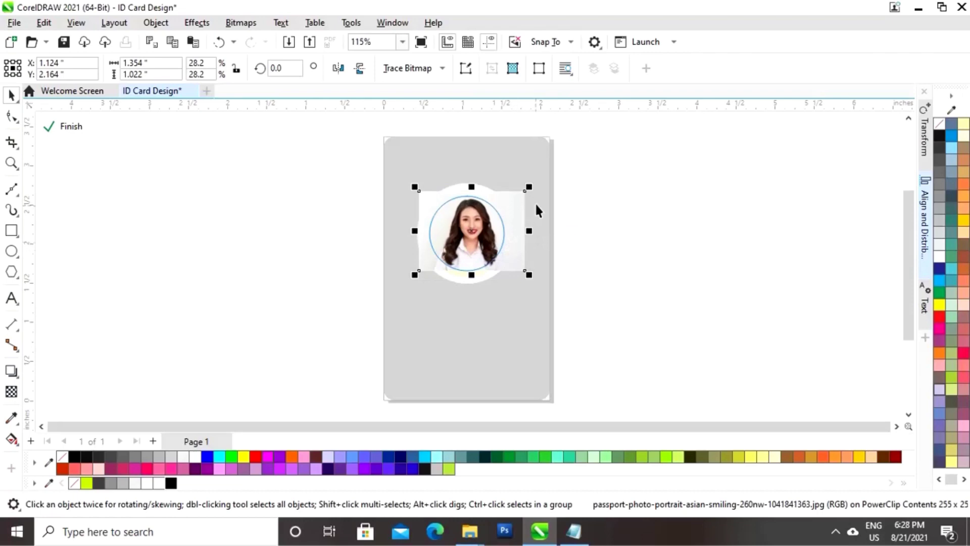
drag(529, 188, 534, 183)
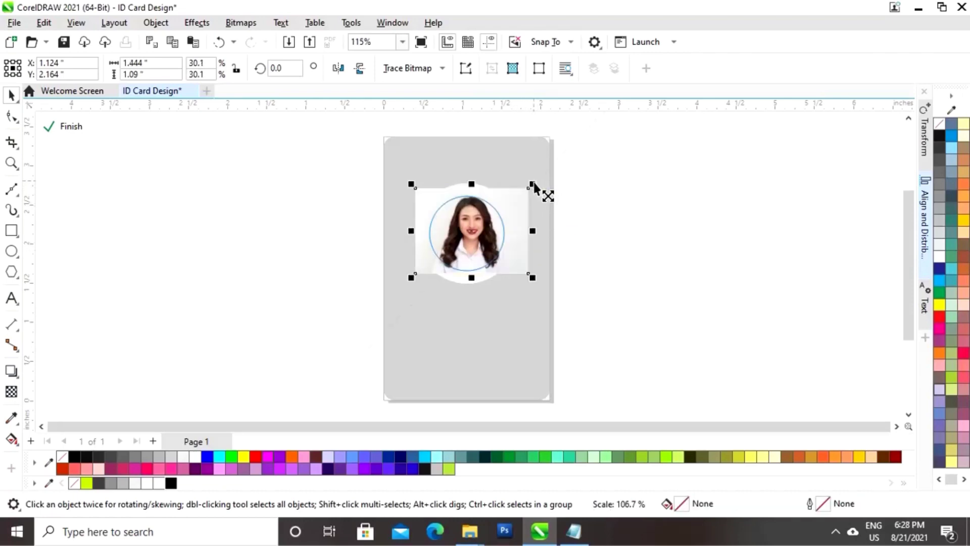
drag(529, 237, 528, 238)
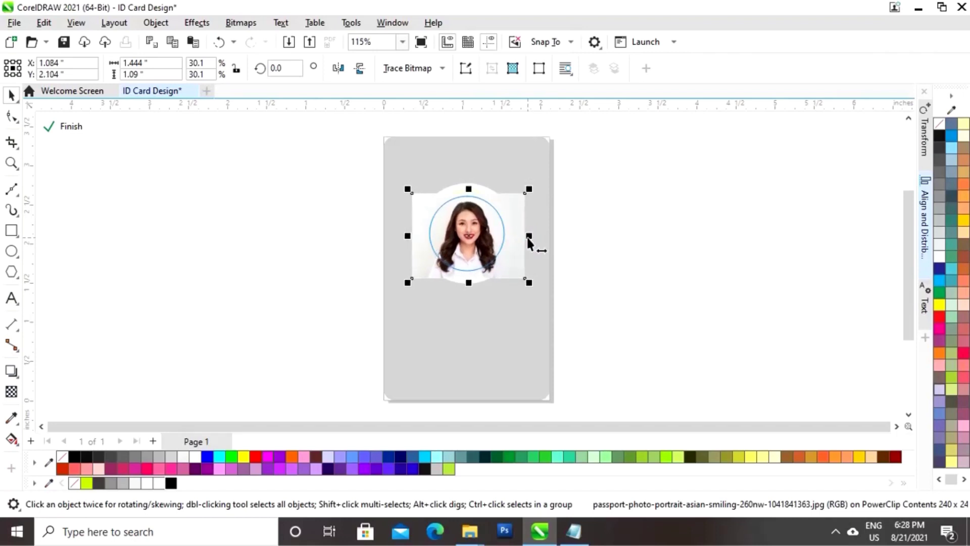
click(71, 127)
click(560, 314)
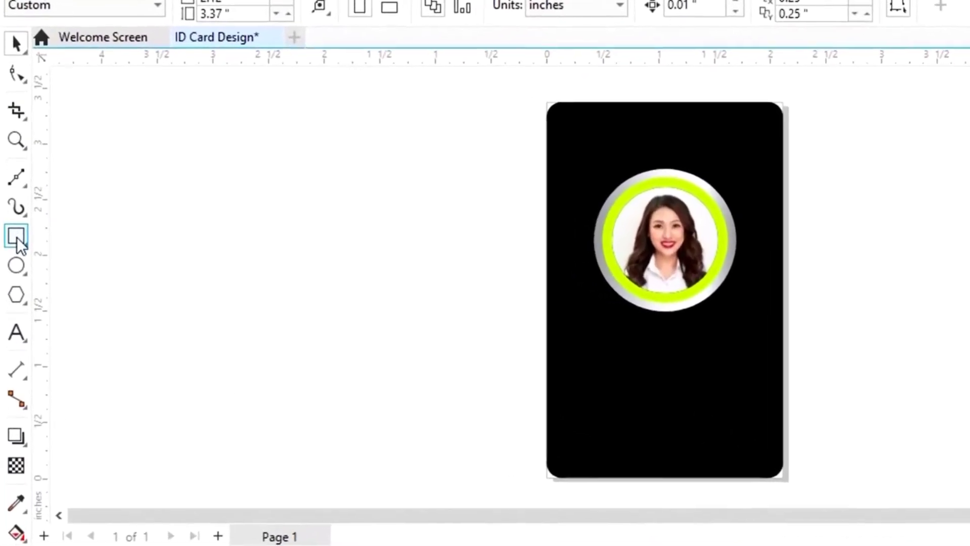
Draw a 2.12-inch-wide rectangle with lime fill and no outline
click(17, 236)
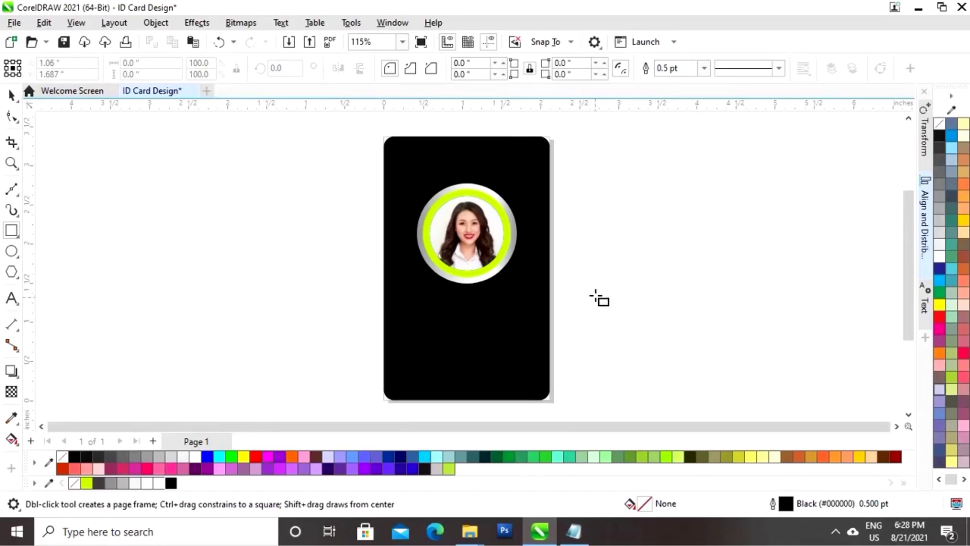
drag(591, 295, 747, 354)
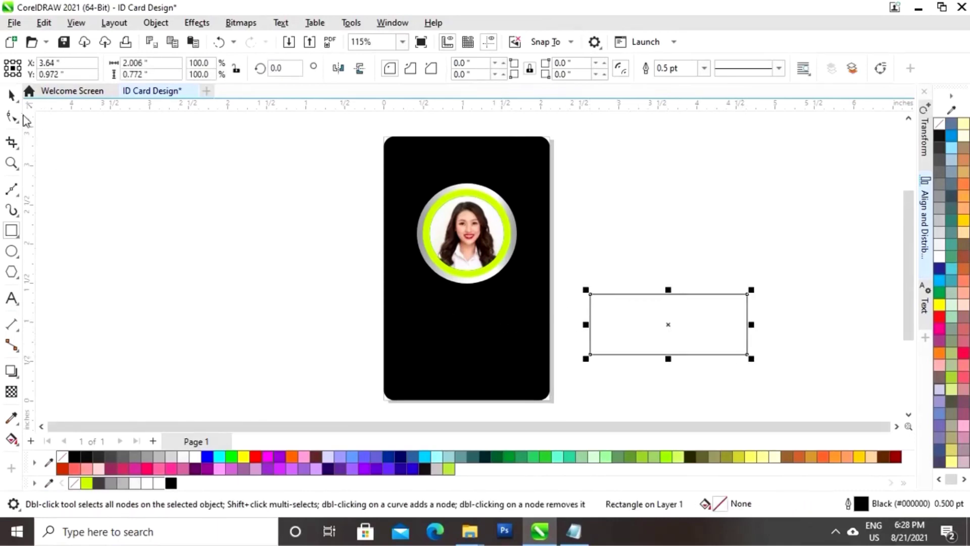
click(11, 94)
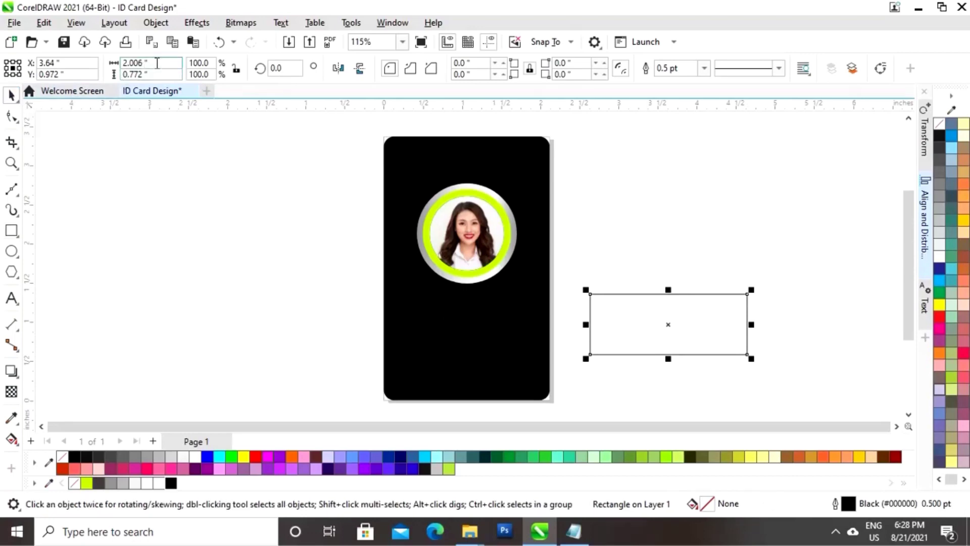
double_click(157, 63)
text(2.)
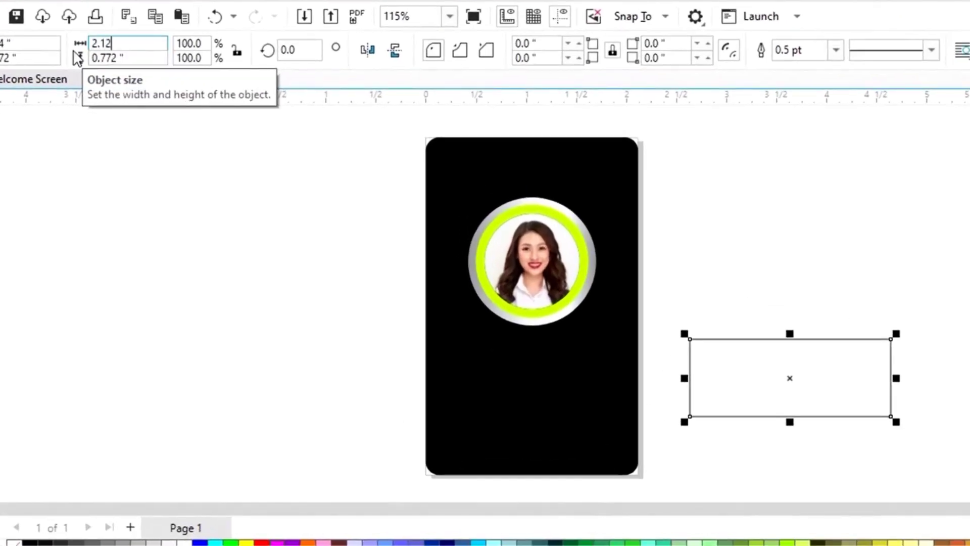
text(12)
key(Return)
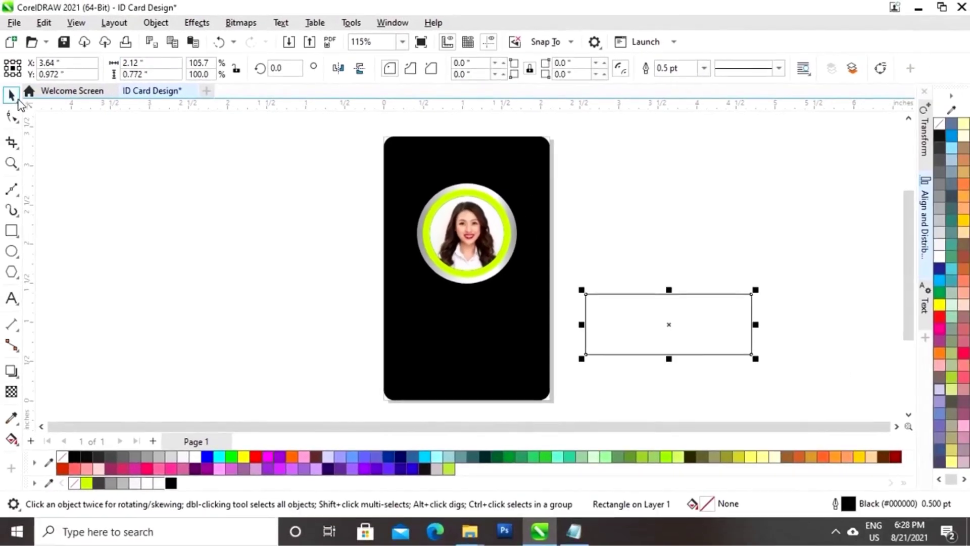
click(86, 486)
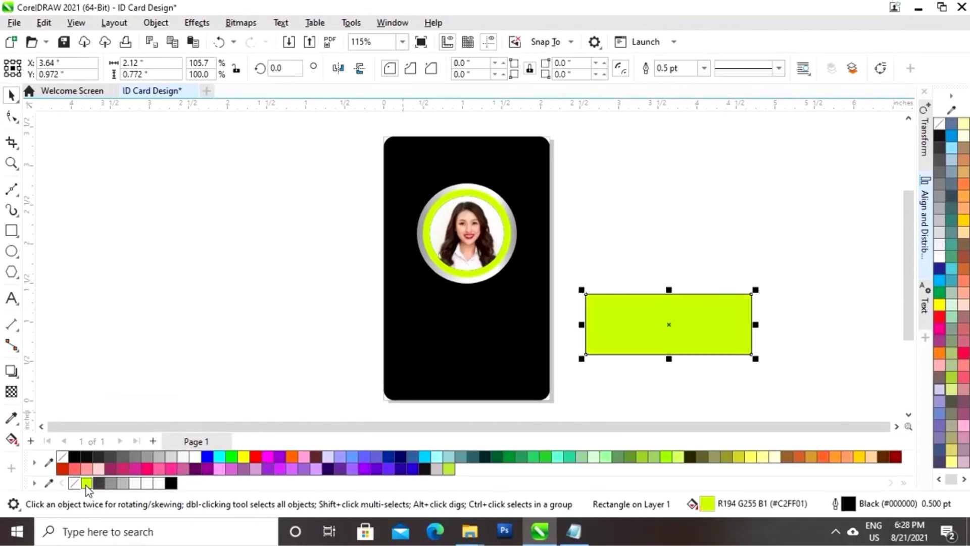
right_click(75, 483)
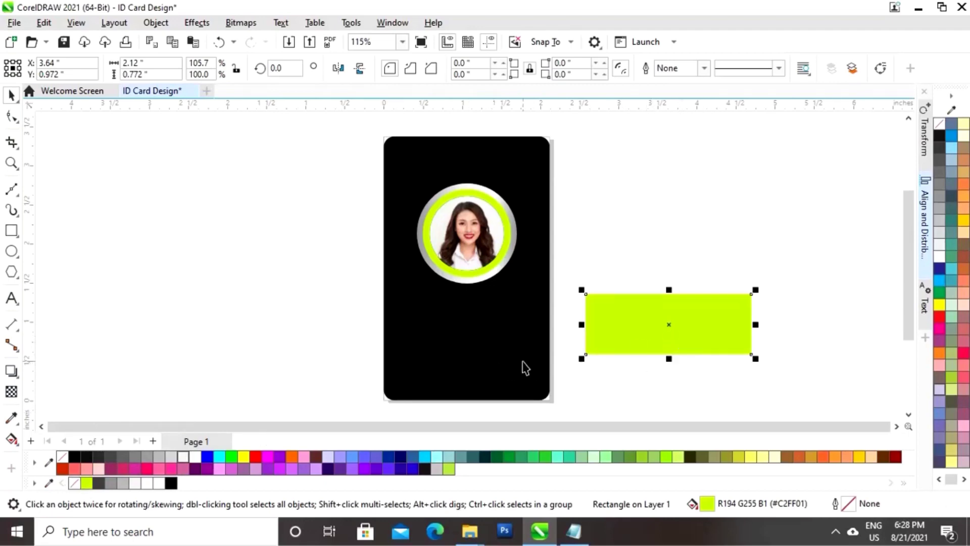
Centre the lime band horizontally on the black card with Align and Distribute
shift+click(525, 367)
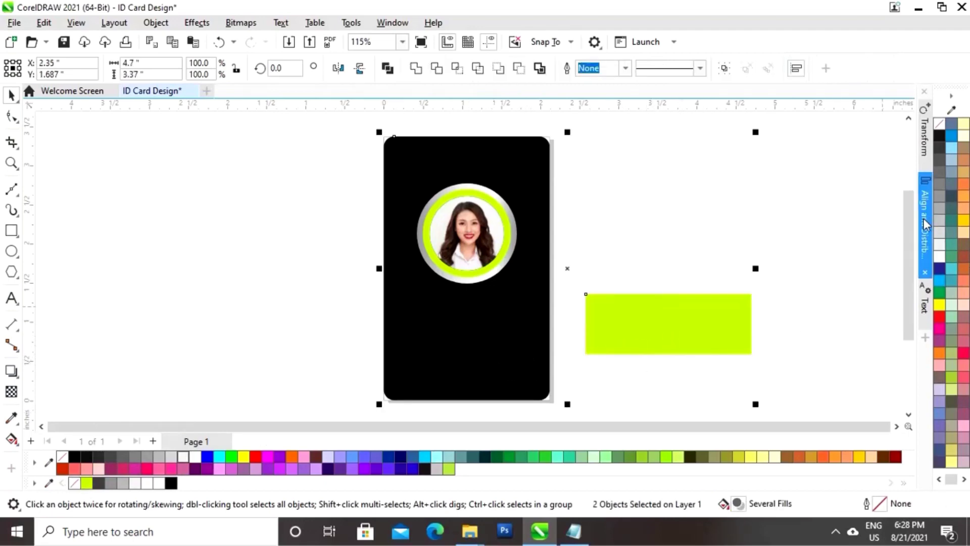
click(925, 218)
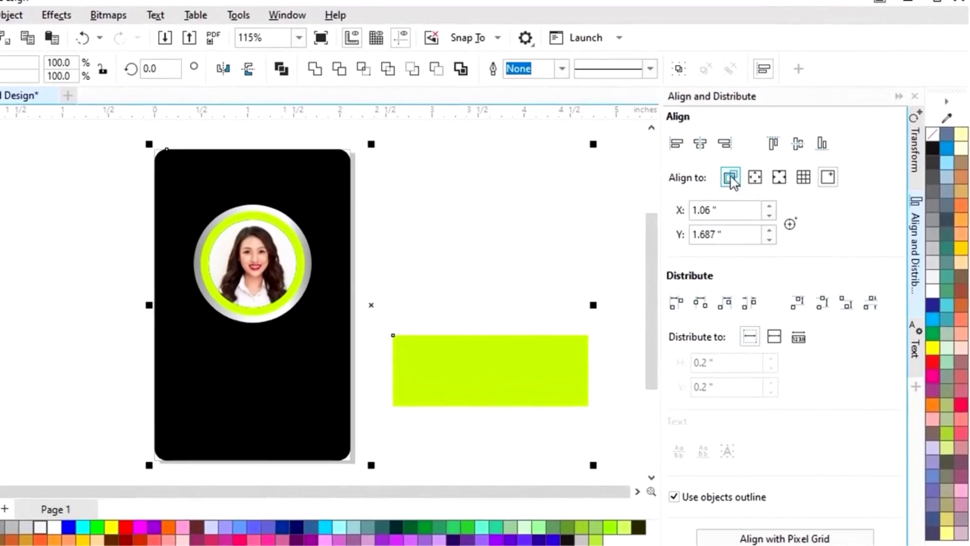
click(731, 179)
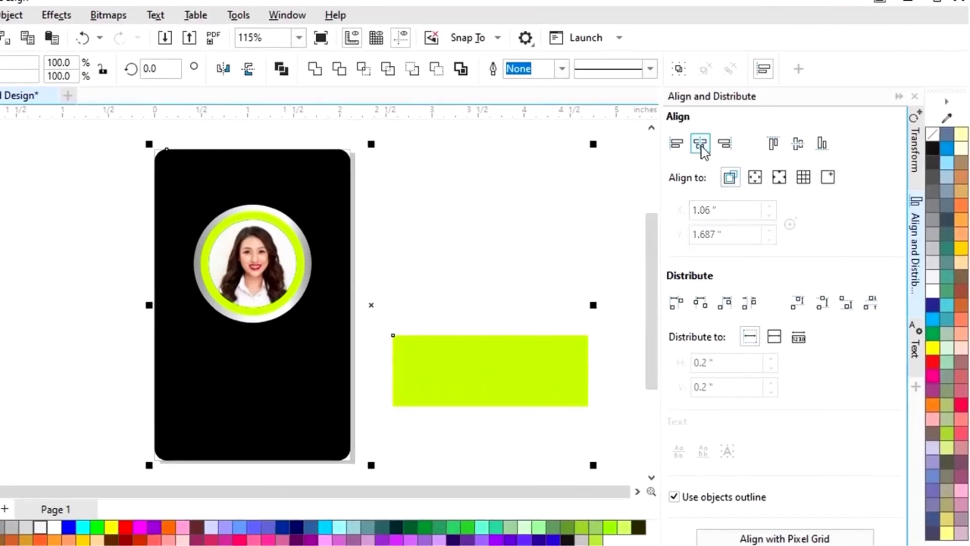
click(701, 146)
click(899, 97)
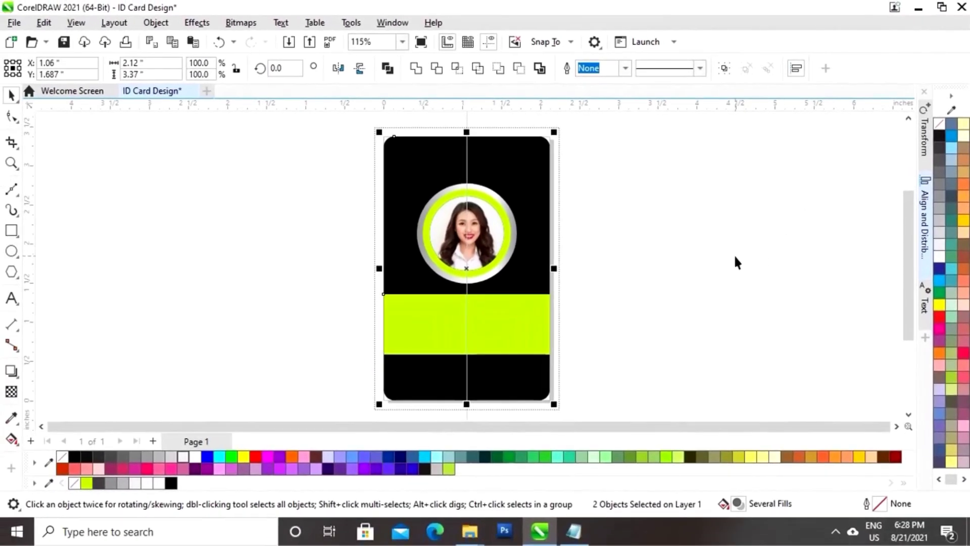
click(733, 262)
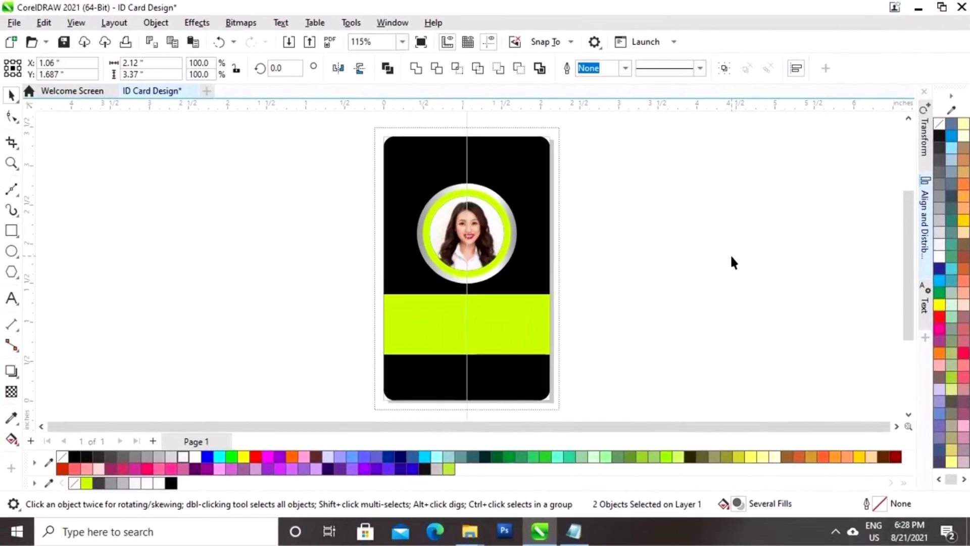
Nudge the lime band down toward the bottom of the card
click(497, 329)
key(Down)
key(Down)
key(Down)
key(Down)
key(Down)
key(Down)
key(Down)
key(Down)
key(Down)
key(Down)
key(Down)
key(Down)
key(Down)
key(Down)
key(Down)
key(Down)
key(Down)
key(Down)
key(Down)
key(Down)
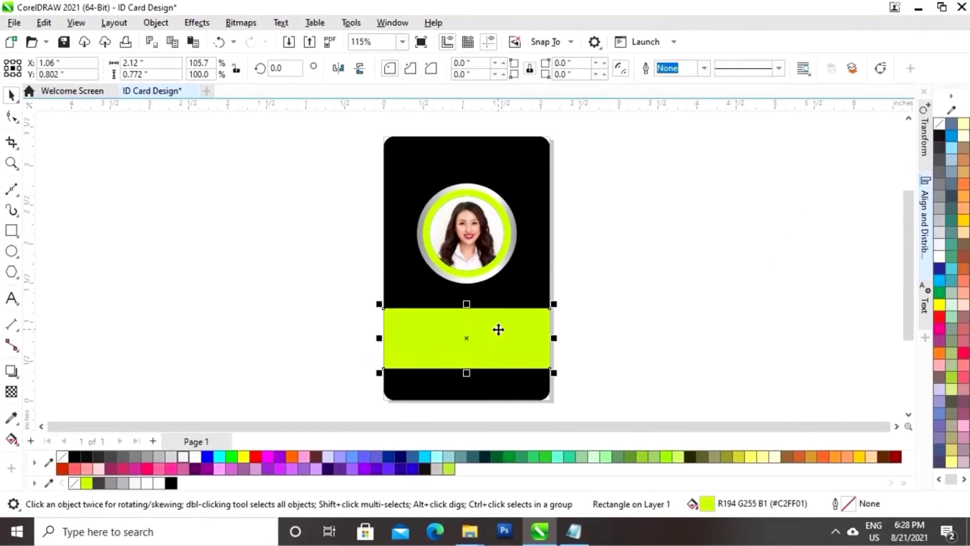
key(Down)
key(Down)
key(Down)
key(Down)
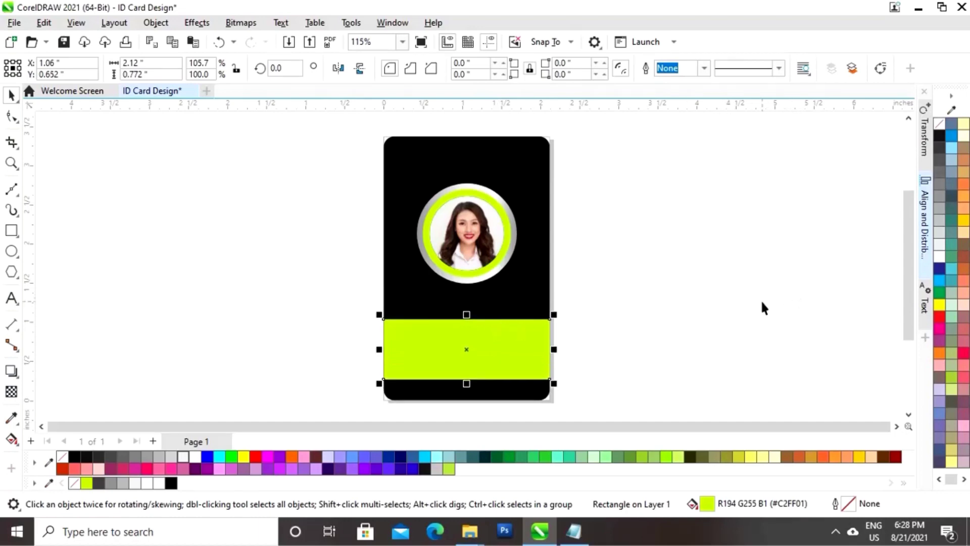
click(613, 283)
drag(518, 285, 357, 170)
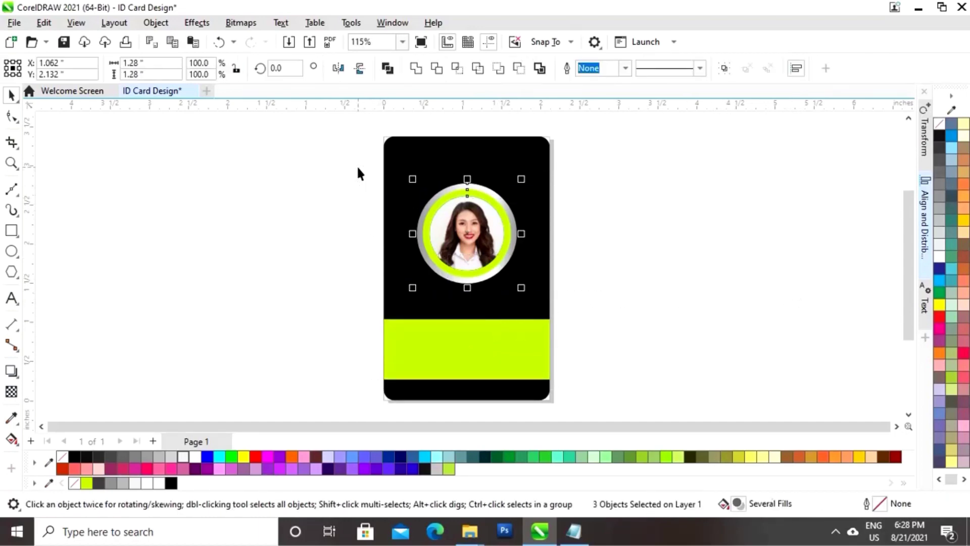
click(608, 302)
click(511, 347)
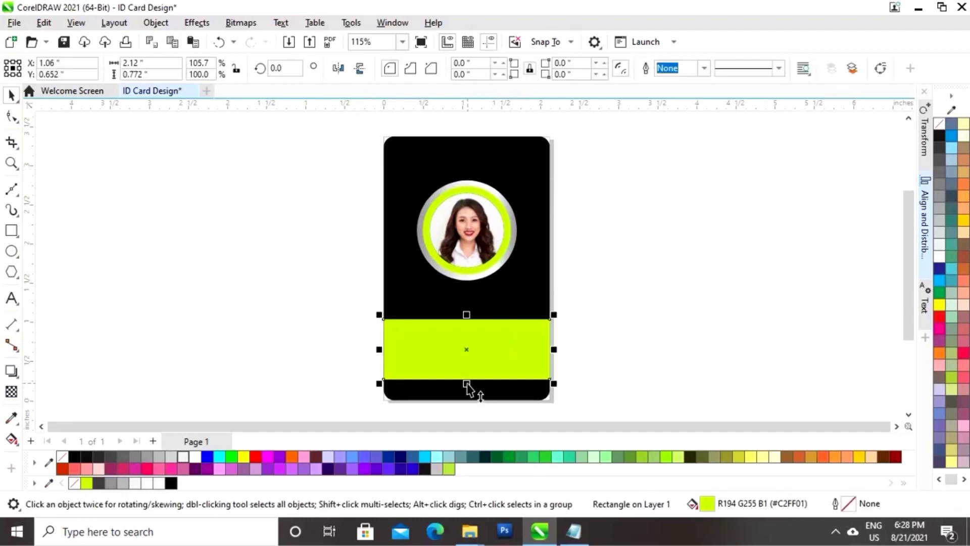
Make a thin strip at the band's top edge and copy the ring's silver gradient fill onto it
drag(467, 385, 469, 329)
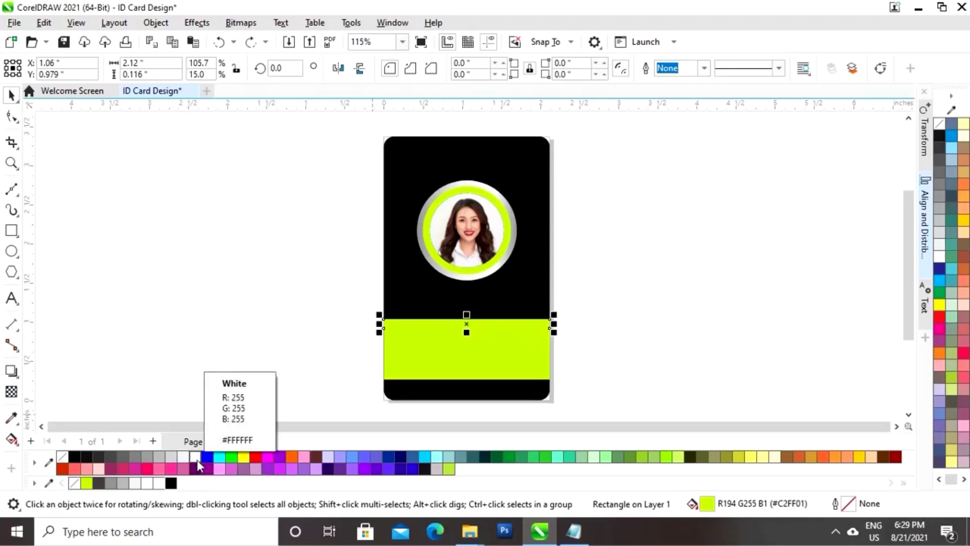
click(197, 458)
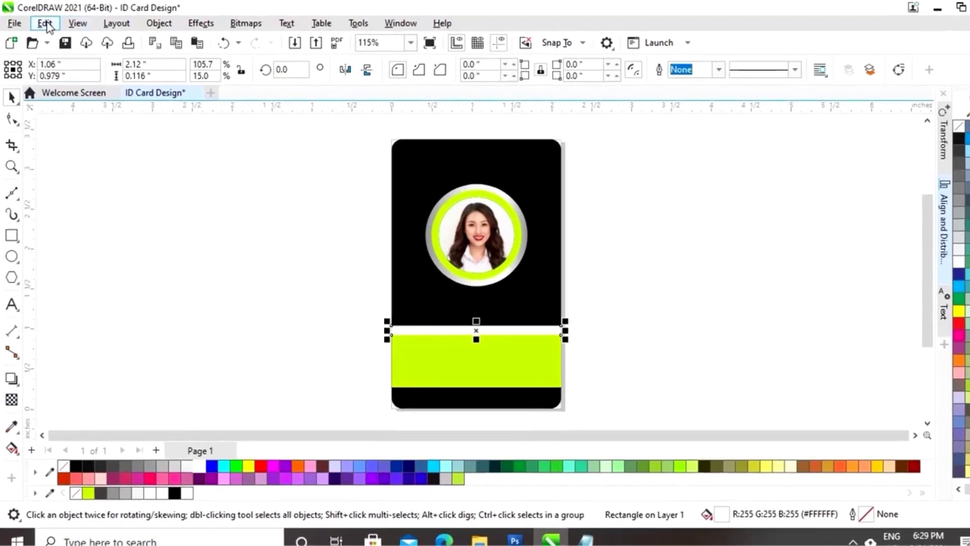
click(44, 22)
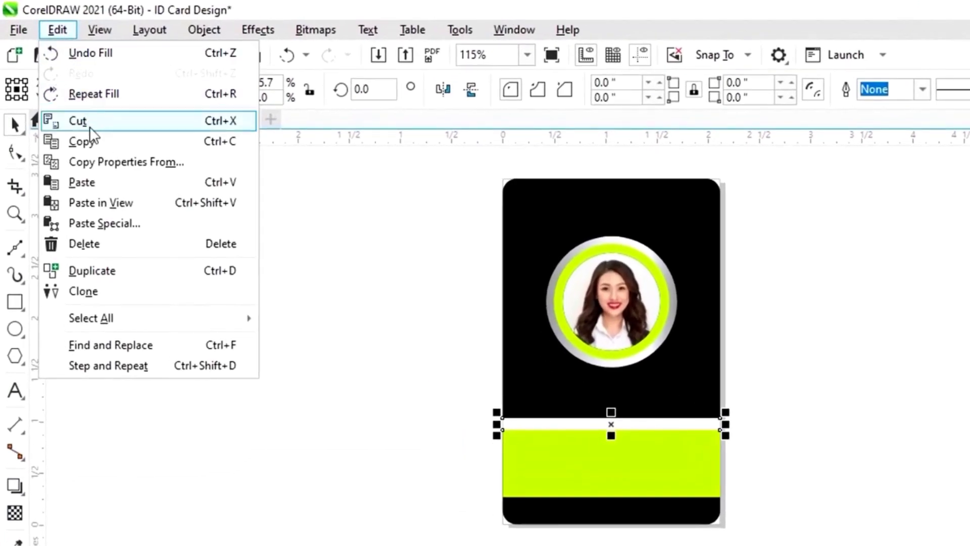
click(96, 165)
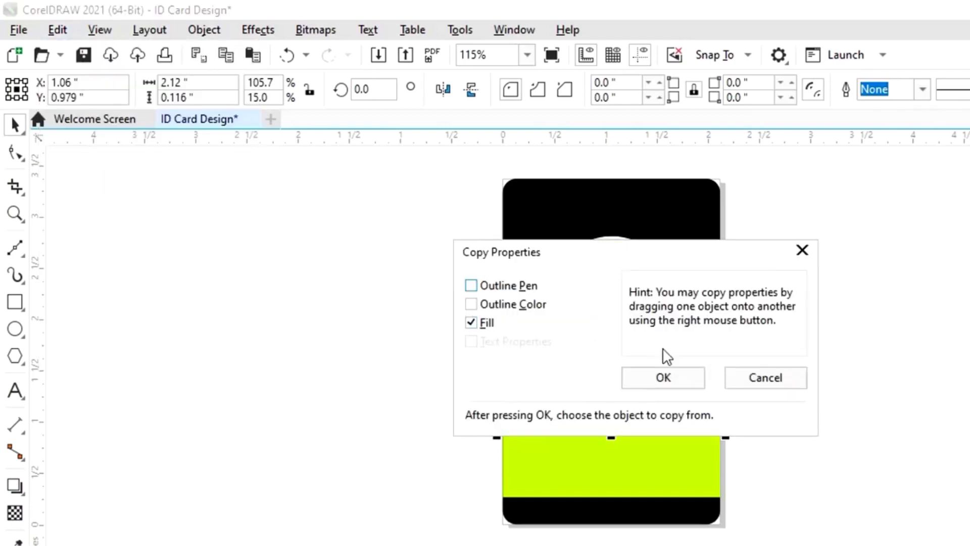
click(663, 378)
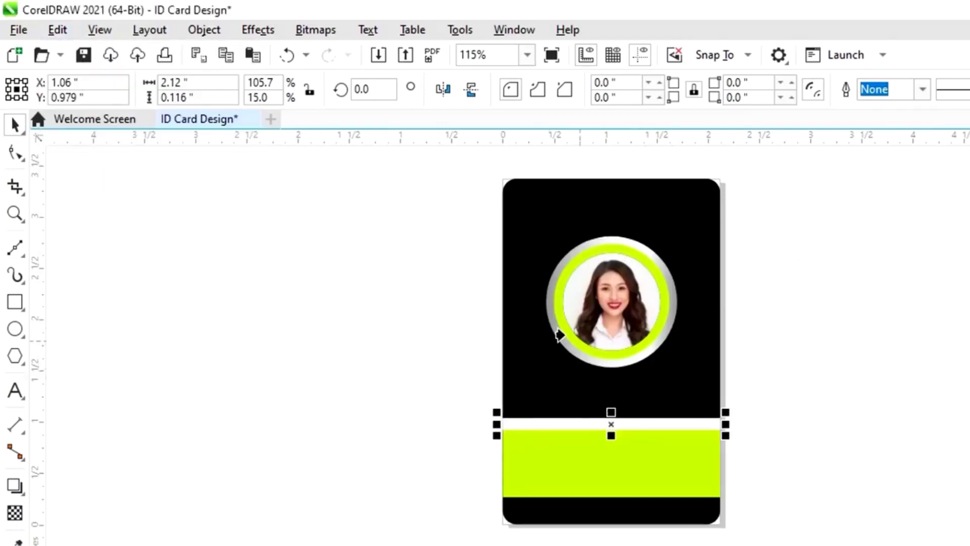
click(544, 301)
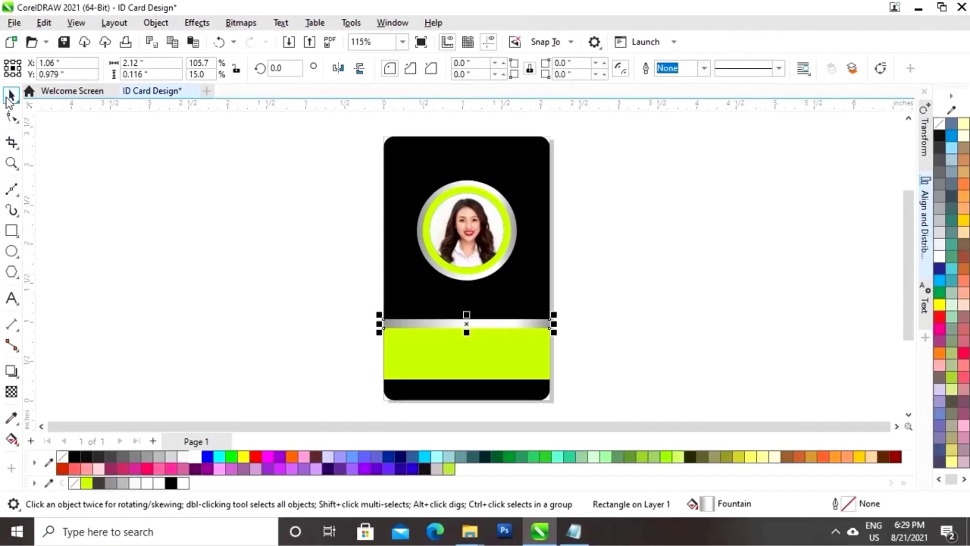
click(216, 249)
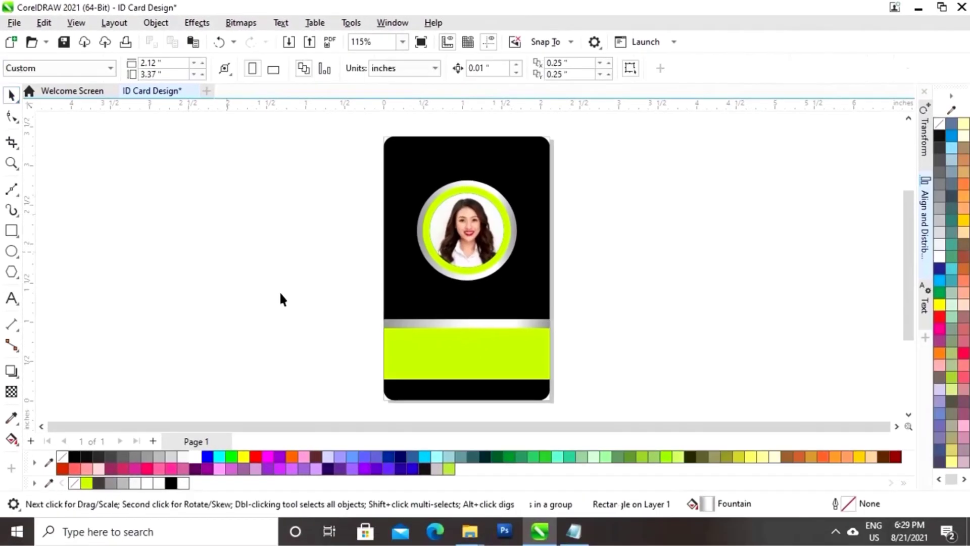
click(523, 323)
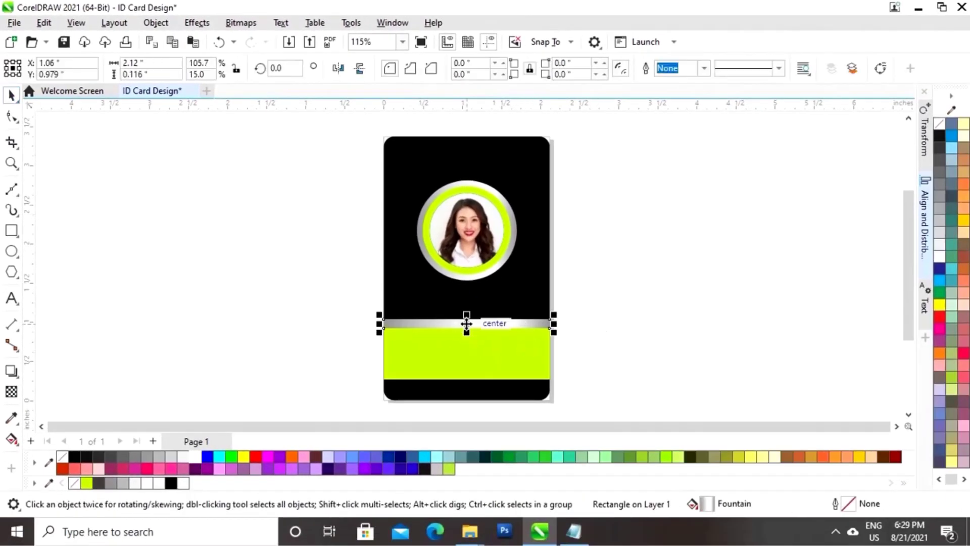
Copy the silver strip below the lime band and stretch all three bars taller
drag(466, 323, 467, 385)
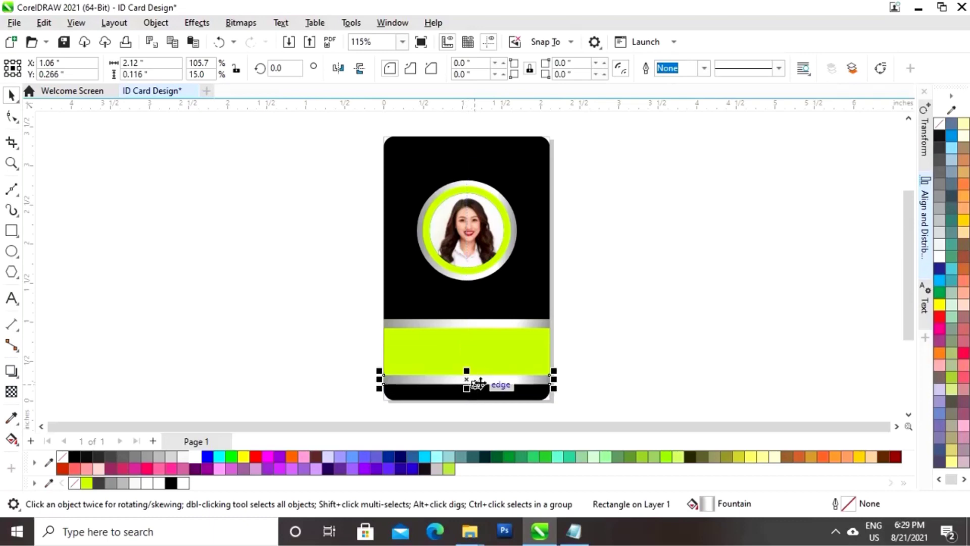
click(625, 356)
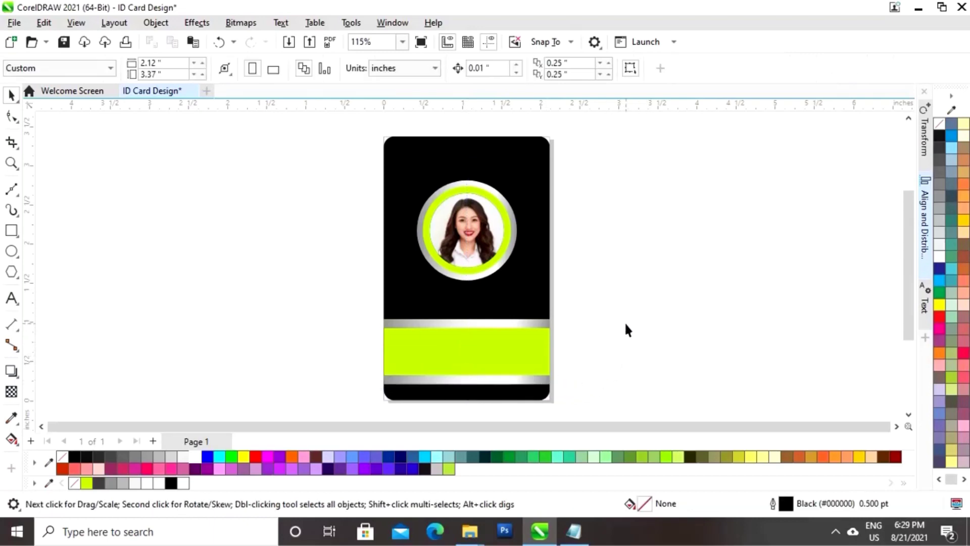
drag(610, 299, 357, 403)
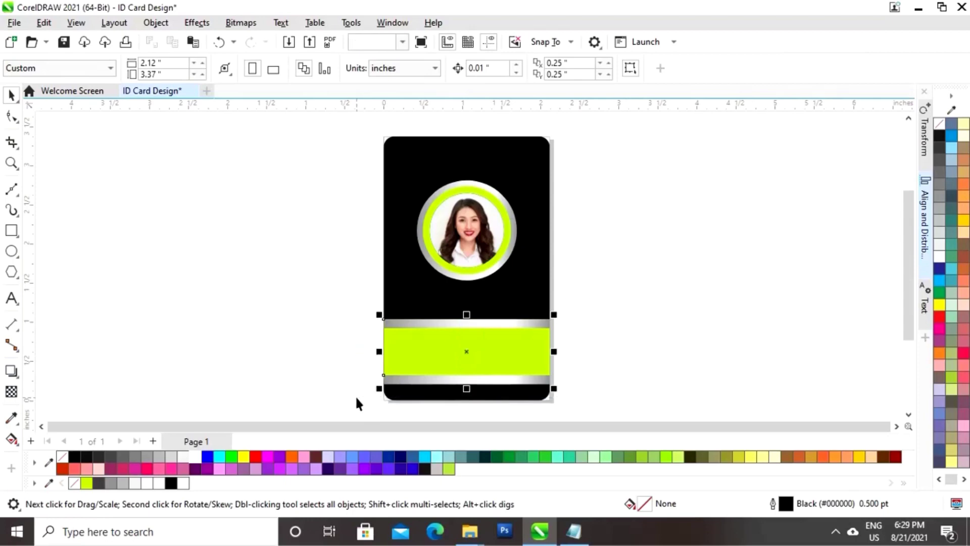
drag(466, 314, 465, 308)
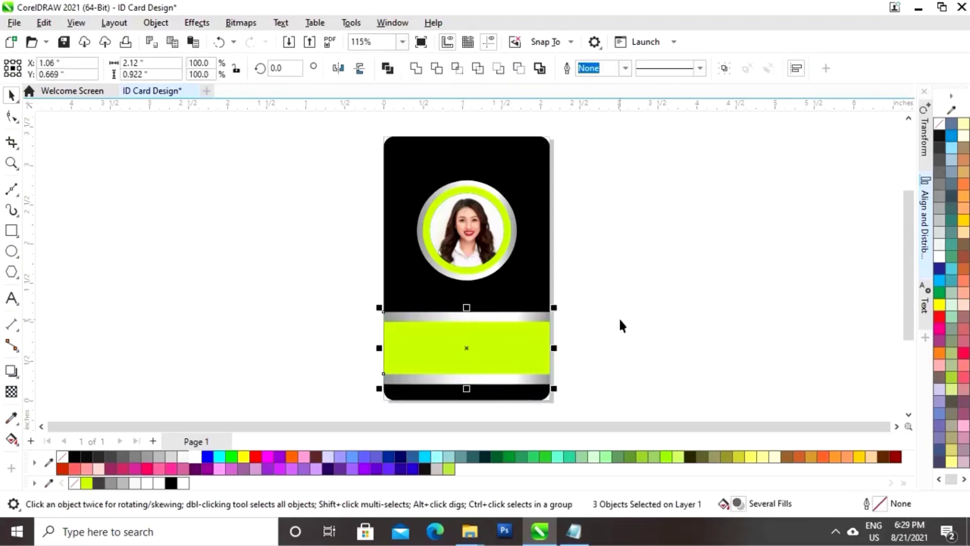
click(619, 320)
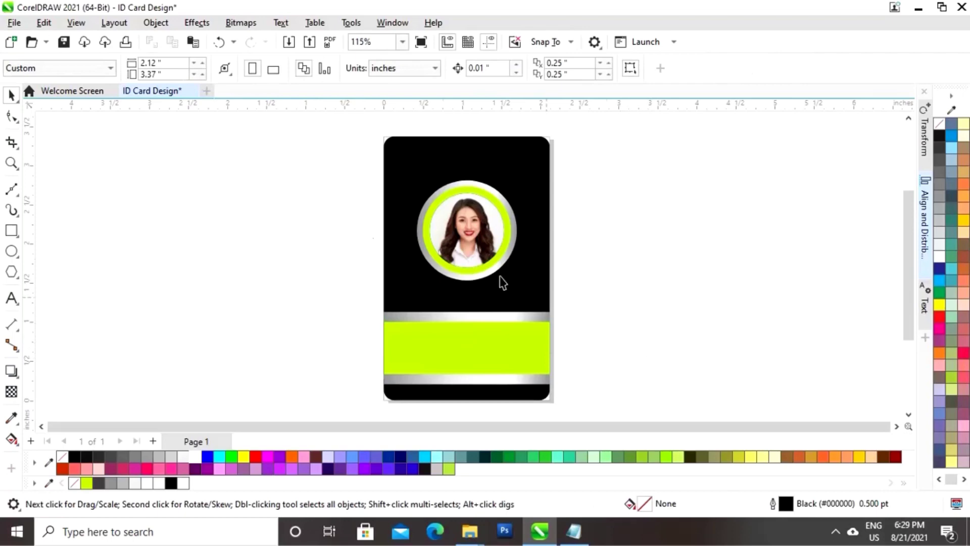
Draw a 0.5-inch square beside the card and rotate it 135° into a diamond
click(12, 231)
drag(225, 274, 267, 312)
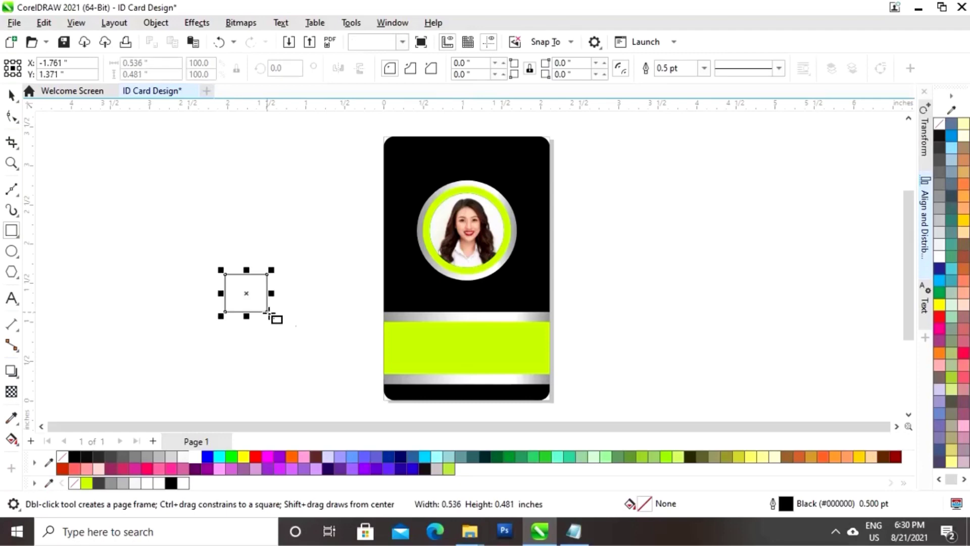
click(11, 94)
click(126, 63)
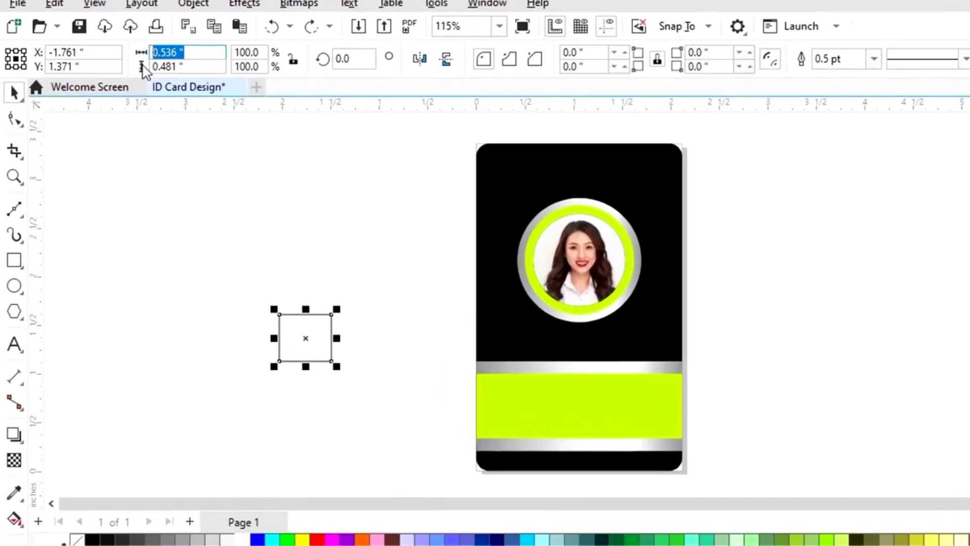
text(0.50)
key(Tab)
text(0.)
key(Return)
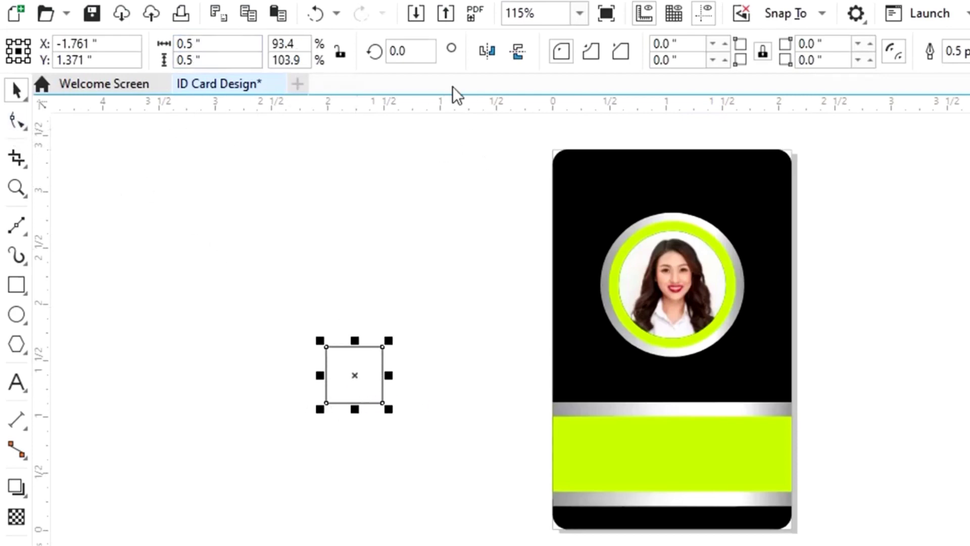
click(415, 52)
text(135)
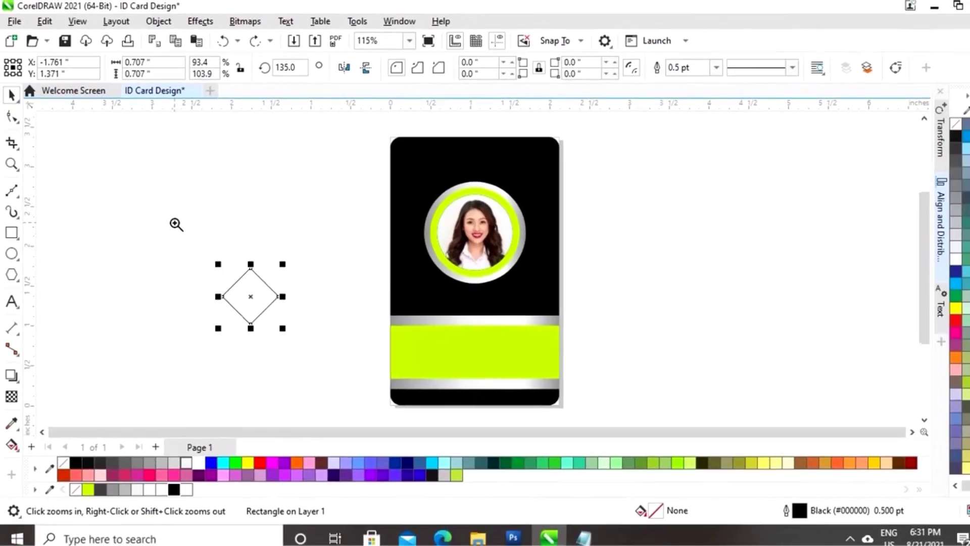
Fill the diamond lime with no outline and add a smaller black diamond inside
drag(175, 224, 346, 348)
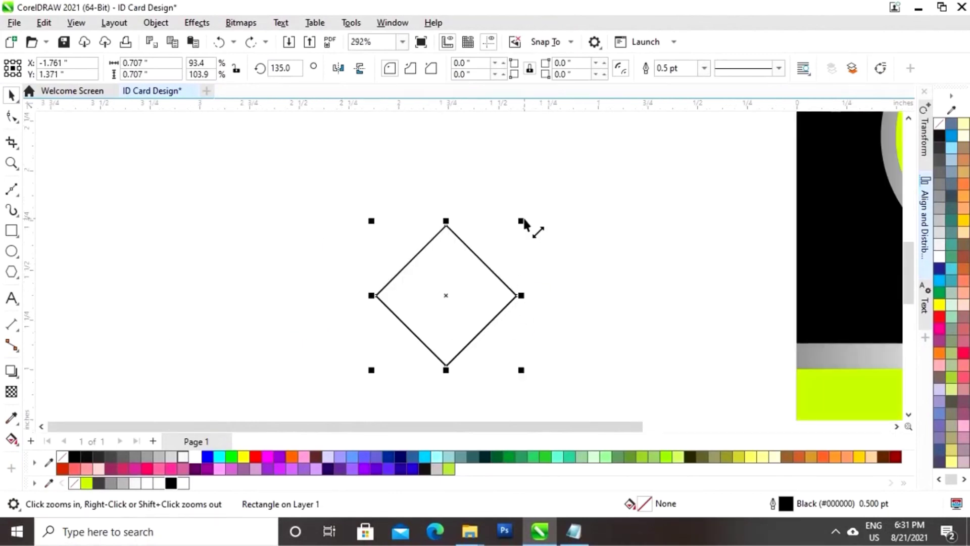
click(84, 486)
right_click(72, 486)
drag(521, 221, 514, 230)
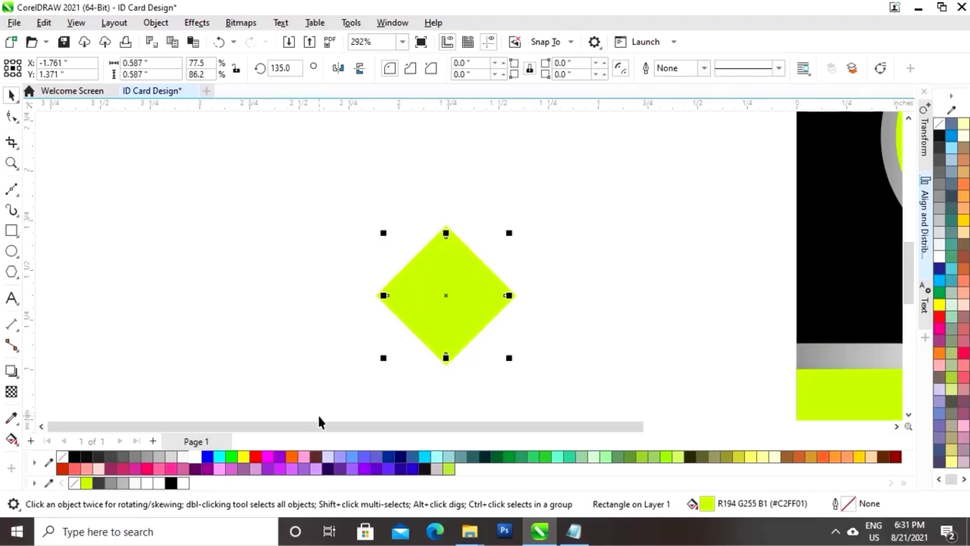
click(171, 483)
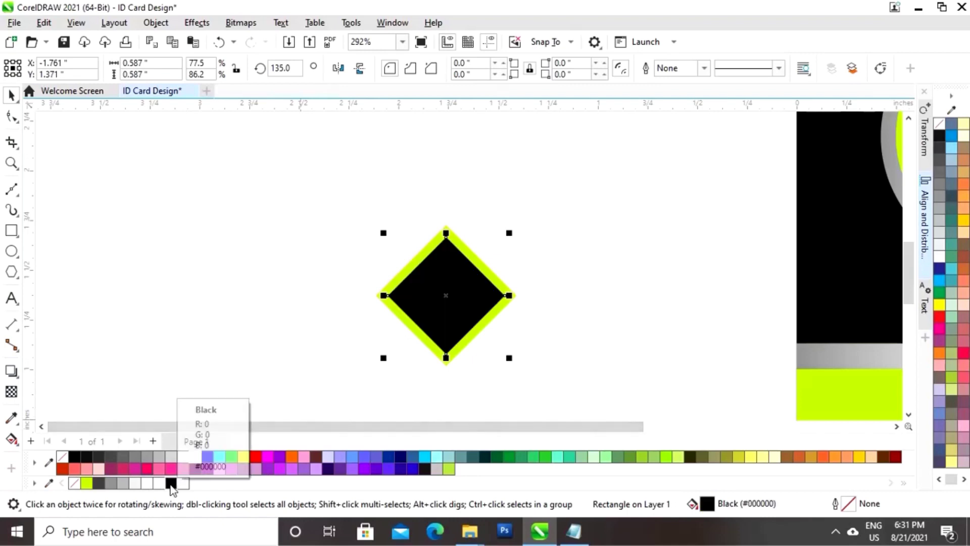
drag(509, 233, 502, 245)
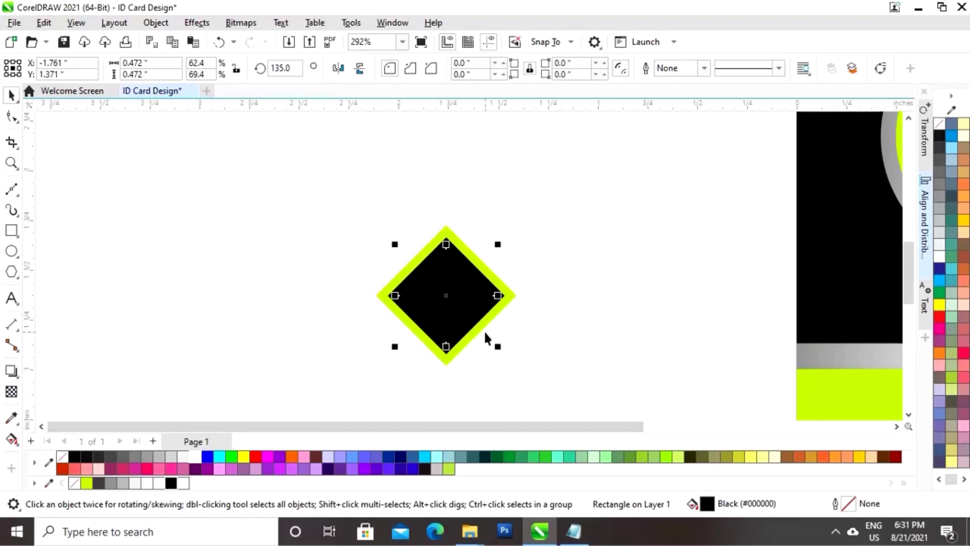
scroll(485, 333, down, 2)
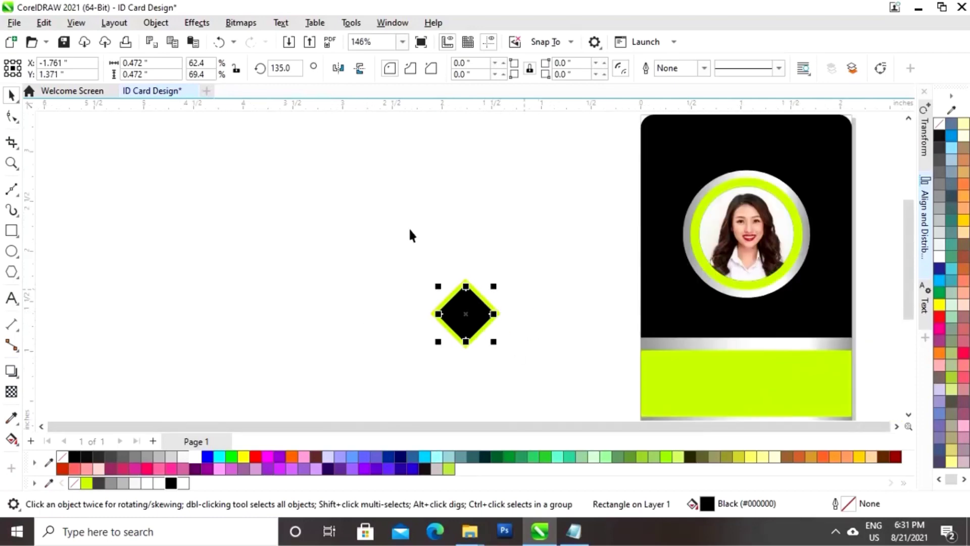
Copy the silver bar's gradient fill onto the diamond
click(55, 27)
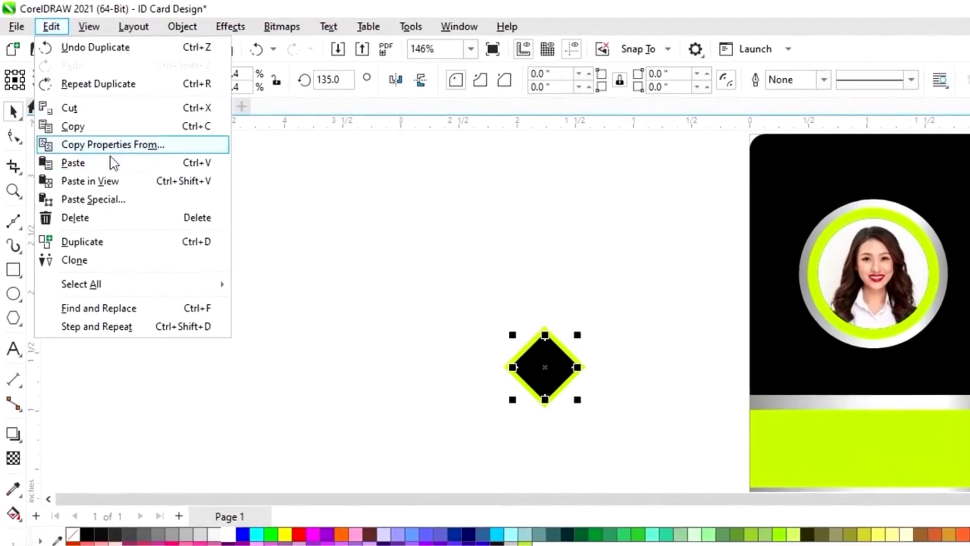
click(96, 123)
click(590, 340)
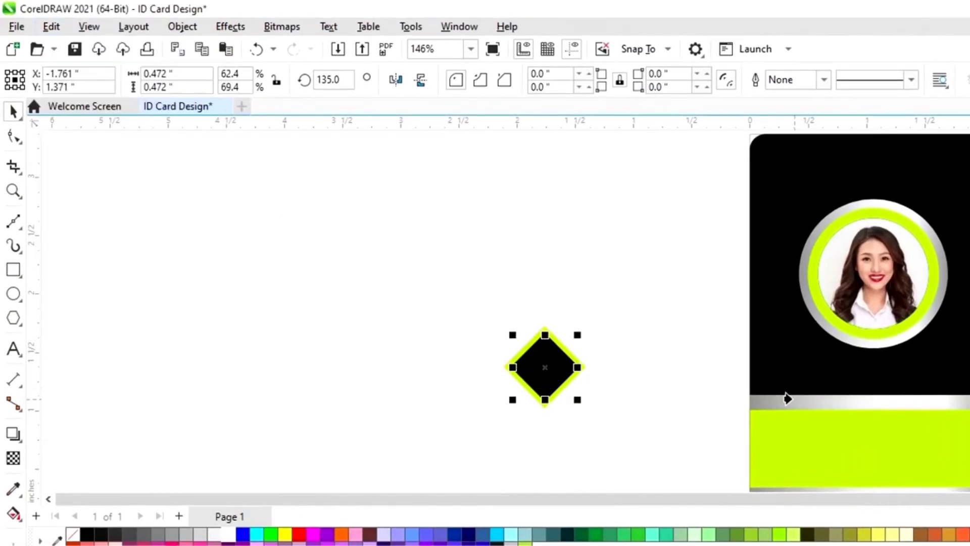
click(817, 408)
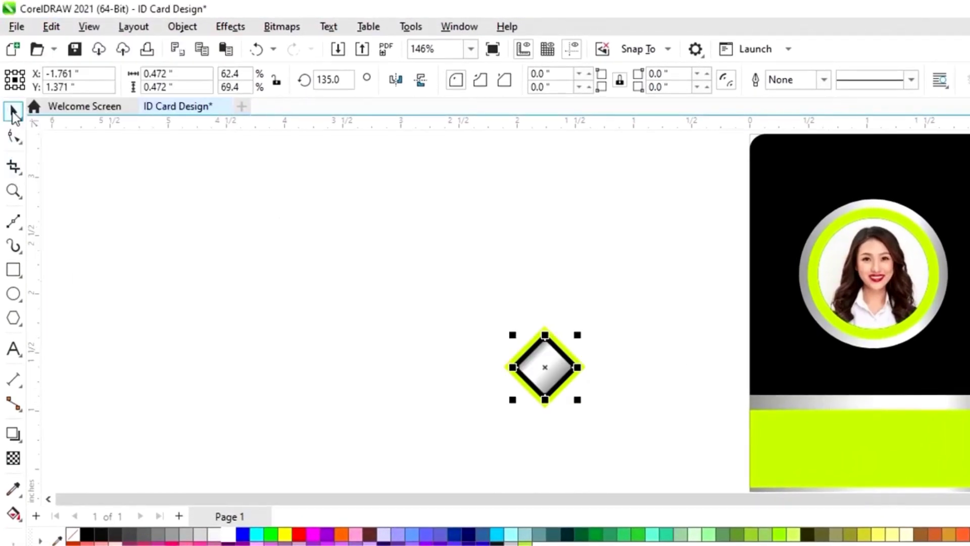
click(538, 239)
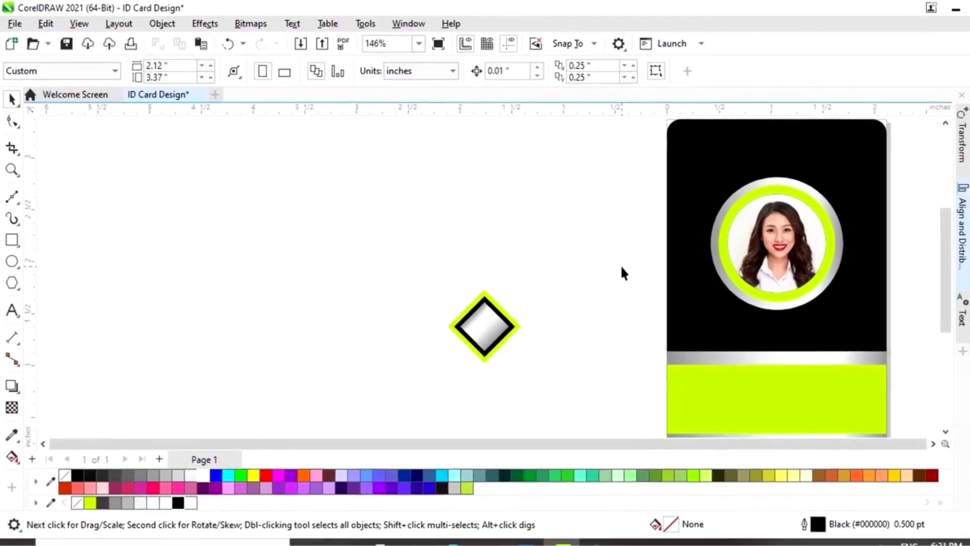
Group the three diamond pieces and place the shrunken diamond at the card's top centre
key(F5)
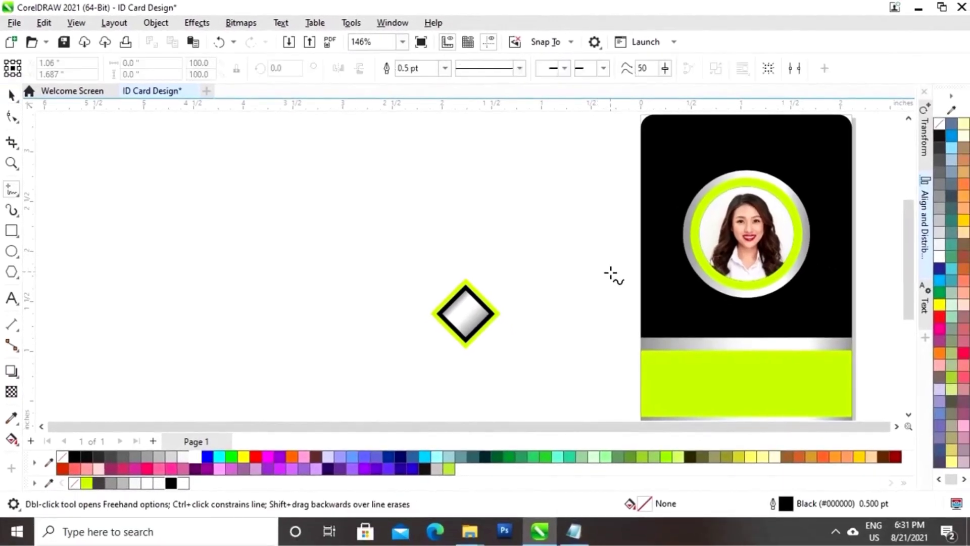
scroll(607, 278, down, 1)
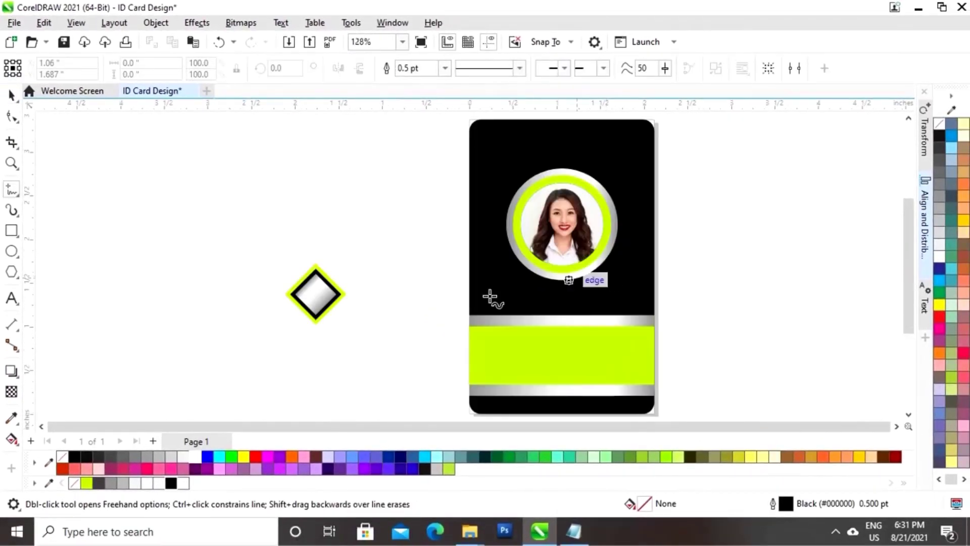
click(10, 94)
mouse_move(275, 223)
mouse_down()
mouse_move(310, 275)
mouse_move(388, 348)
mouse_up()
key(ctrl+g)
drag(320, 292, 566, 144)
key(ctrl+z)
click(702, 182)
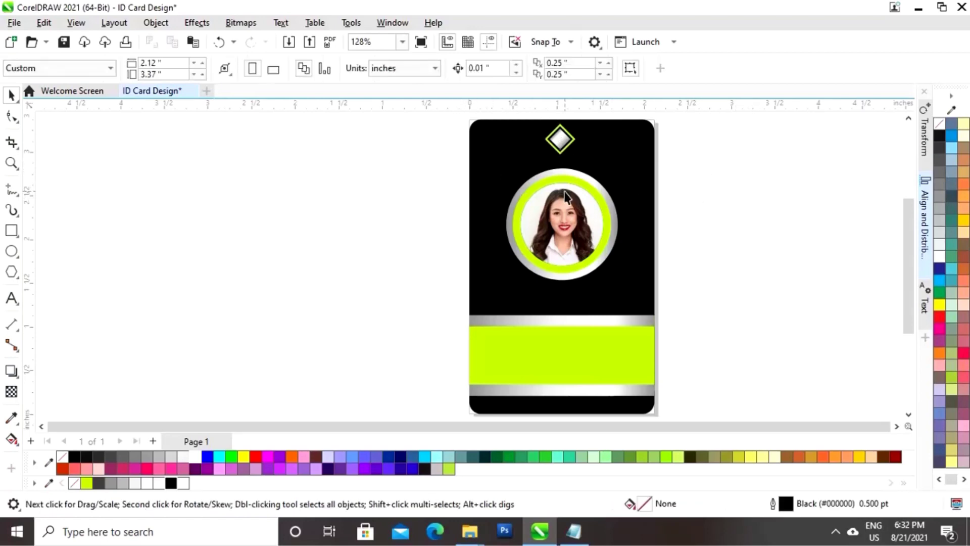
scroll(588, 197, right, 3)
drag(635, 169, 486, 146)
scroll(493, 171, up, 1)
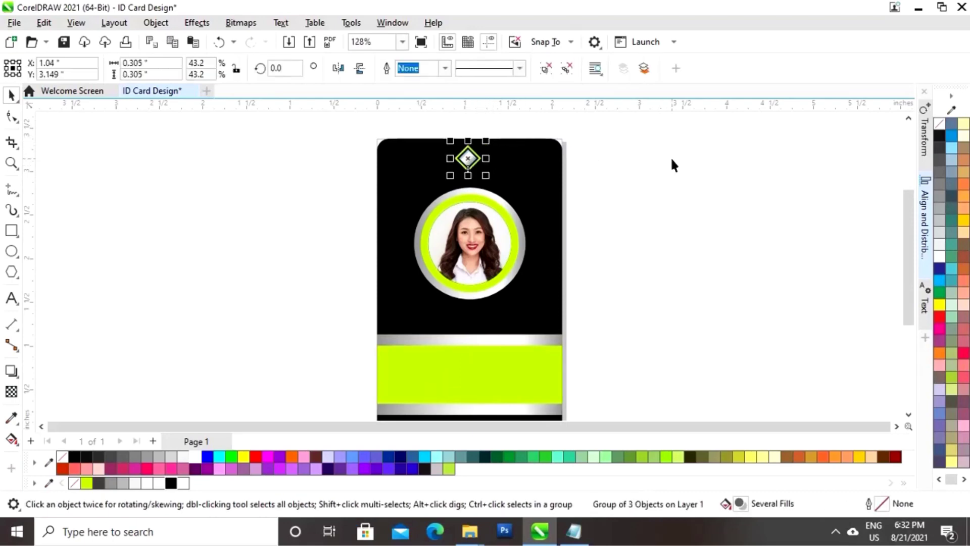
click(671, 165)
click(471, 157)
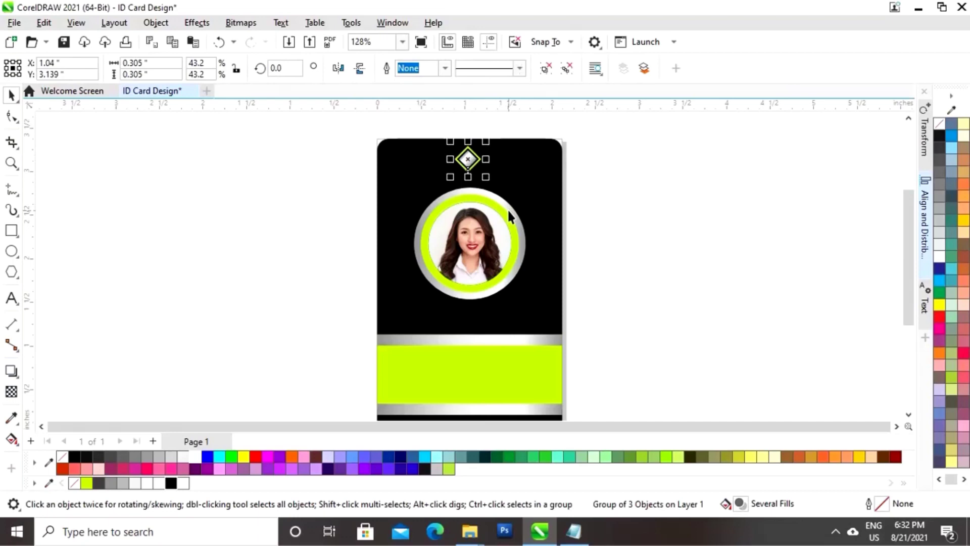
Shrink the photo circle slightly around its centre
drag(617, 178, 333, 311)
drag(533, 186, 529, 191)
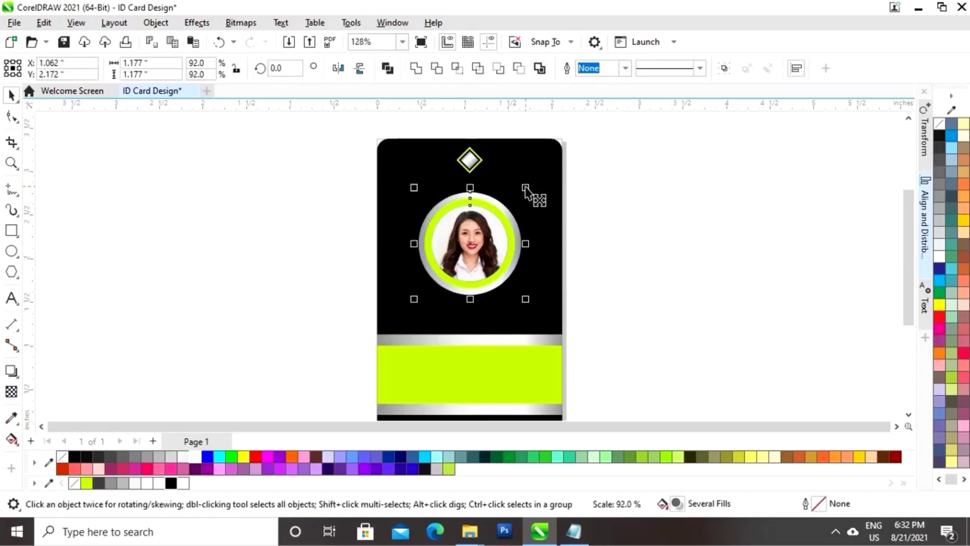
click(674, 263)
scroll(643, 298, down, 1)
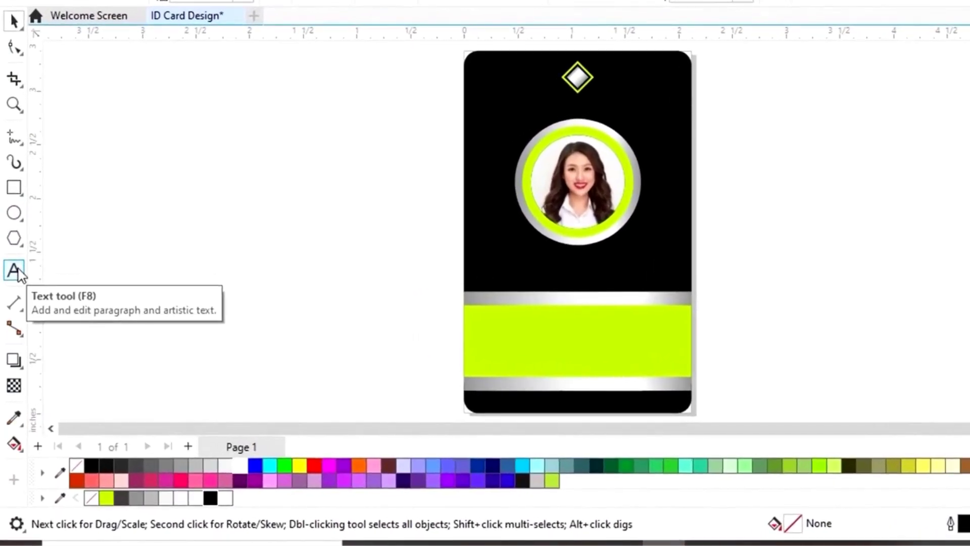
Type 'Company Name', shrink it, colour it lime, and place it under the diamond
click(14, 270)
click(750, 266)
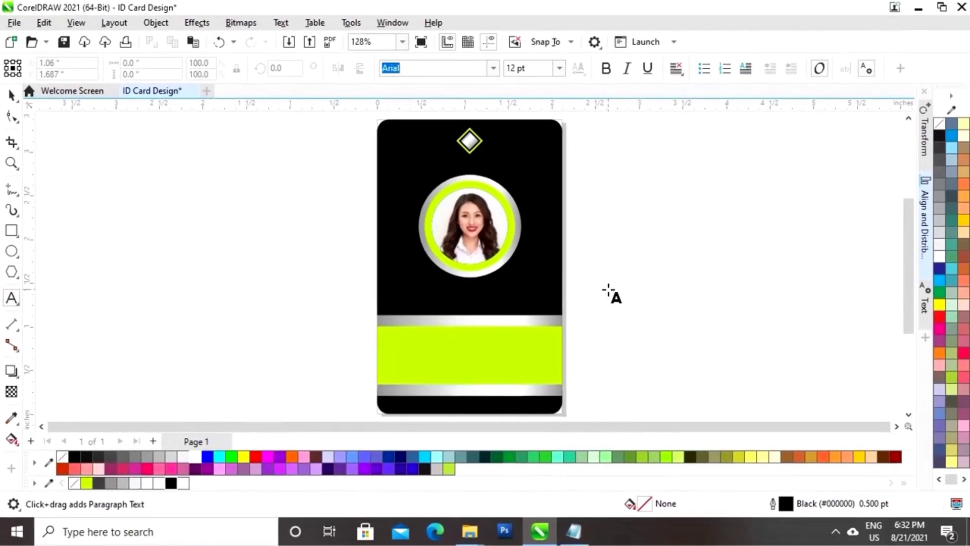
text(Company Name)
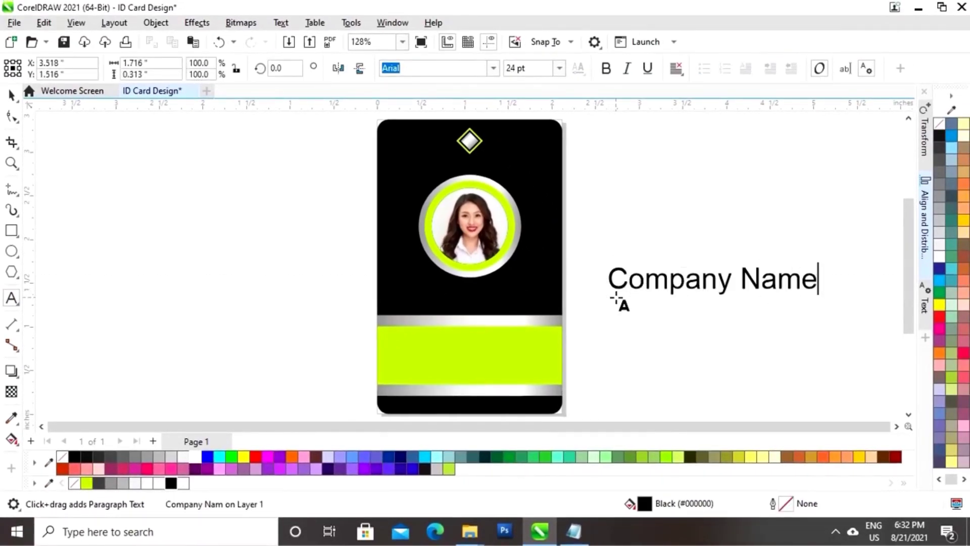
click(11, 94)
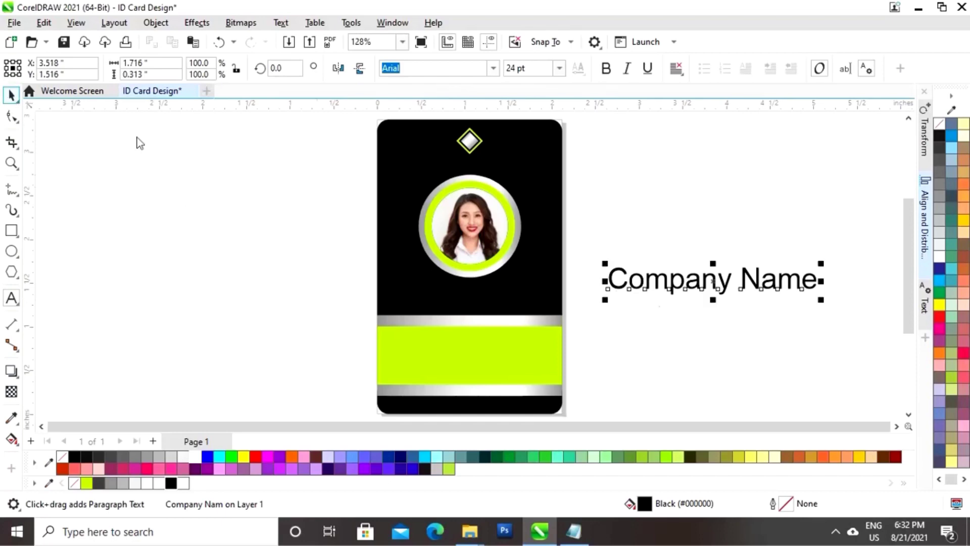
drag(821, 263, 773, 270)
click(86, 485)
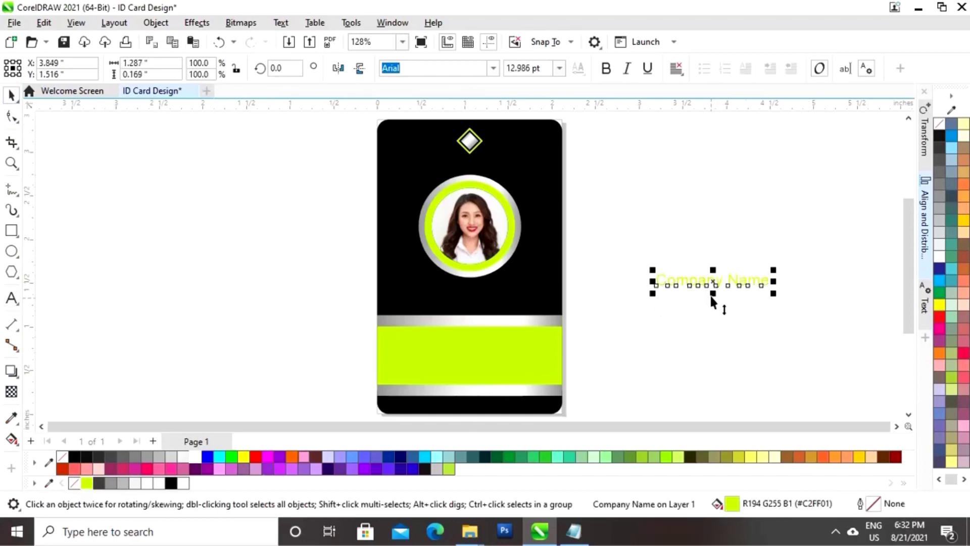
drag(713, 282, 473, 165)
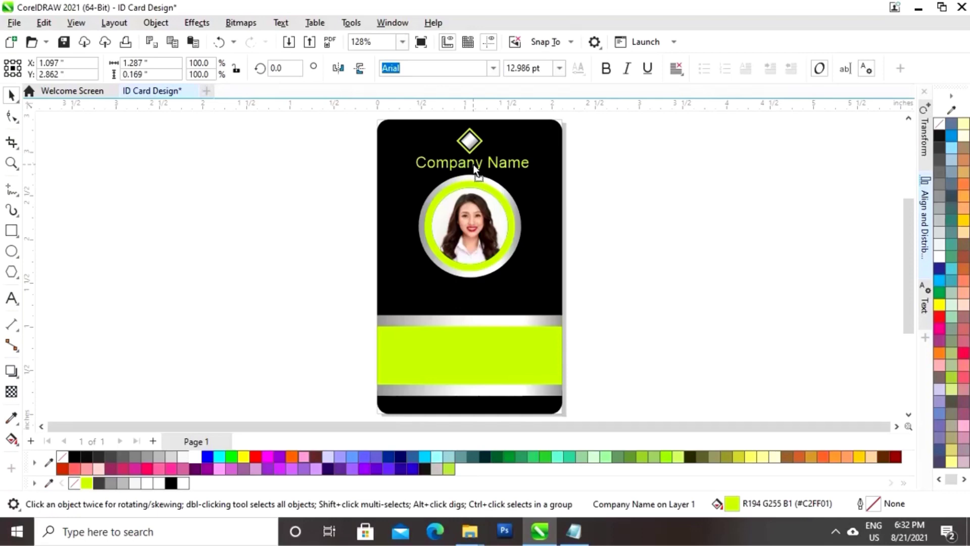
click(657, 222)
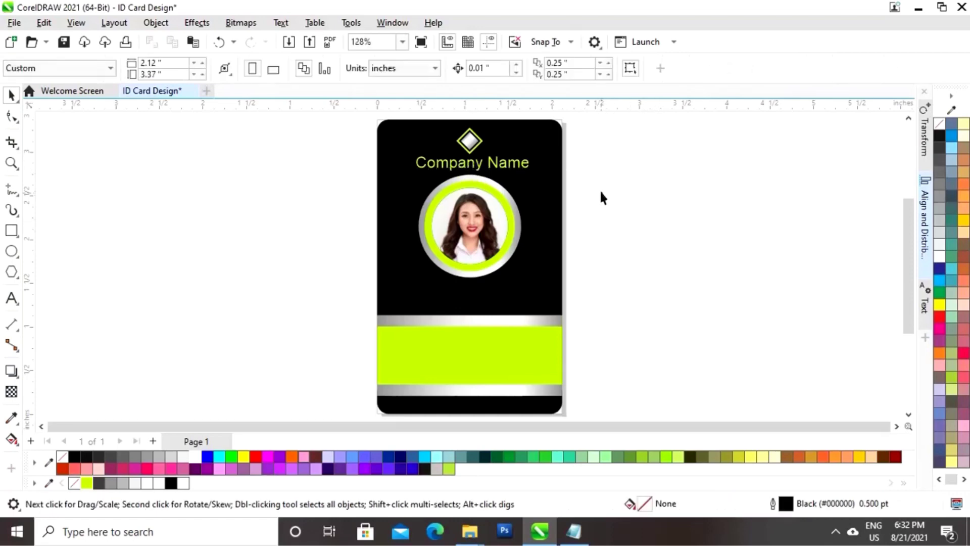
drag(588, 172, 361, 297)
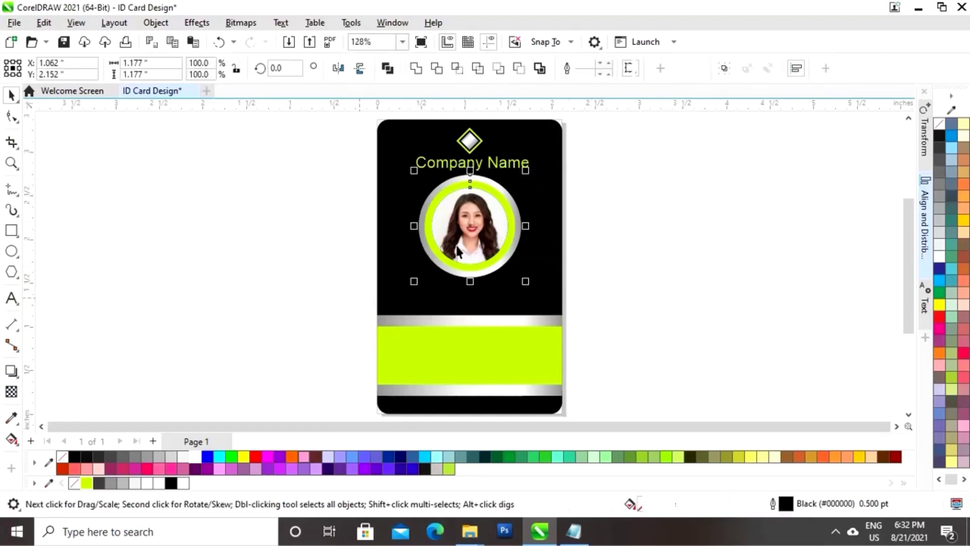
Group the photo circle's three parts
right_click(471, 228)
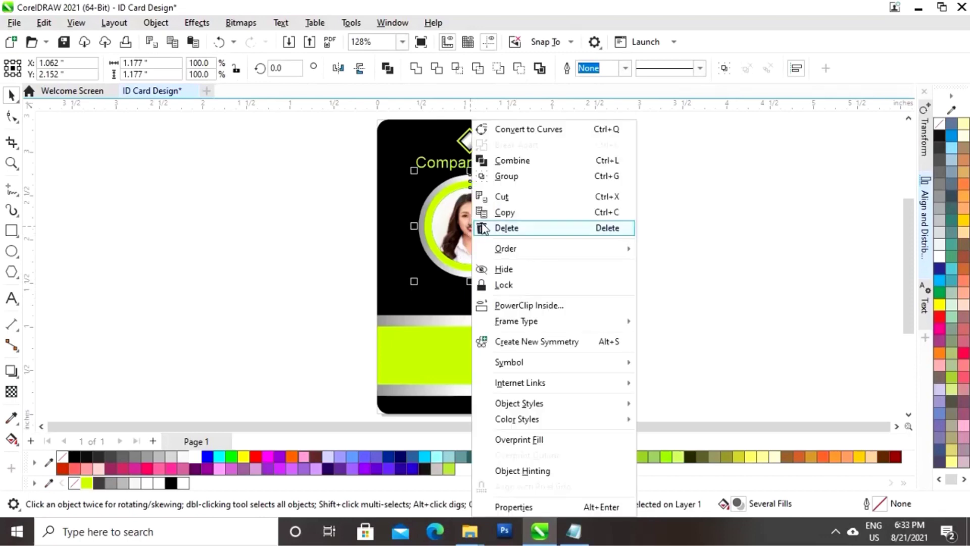
click(519, 176)
click(631, 326)
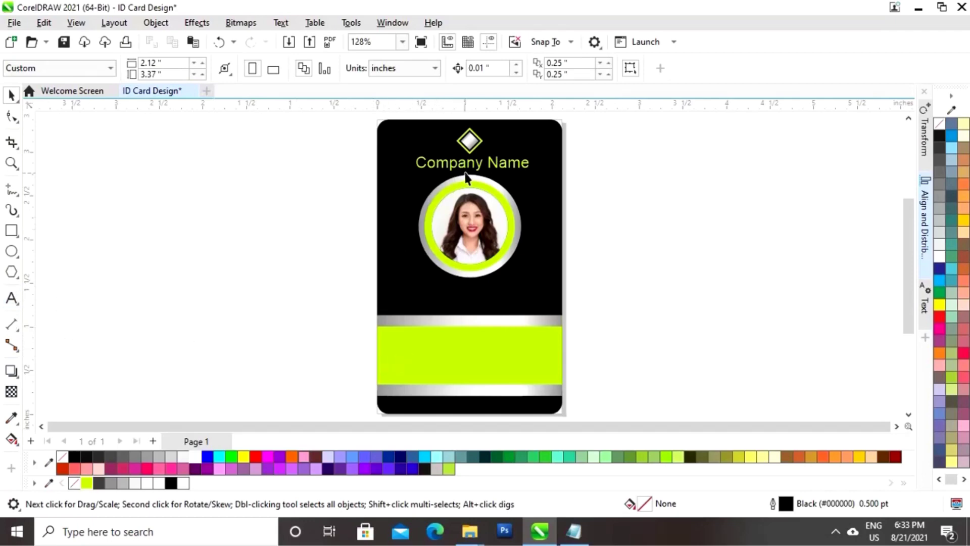
Type the cardholder's name in lime, then scale and centre it beneath the photo
click(12, 298)
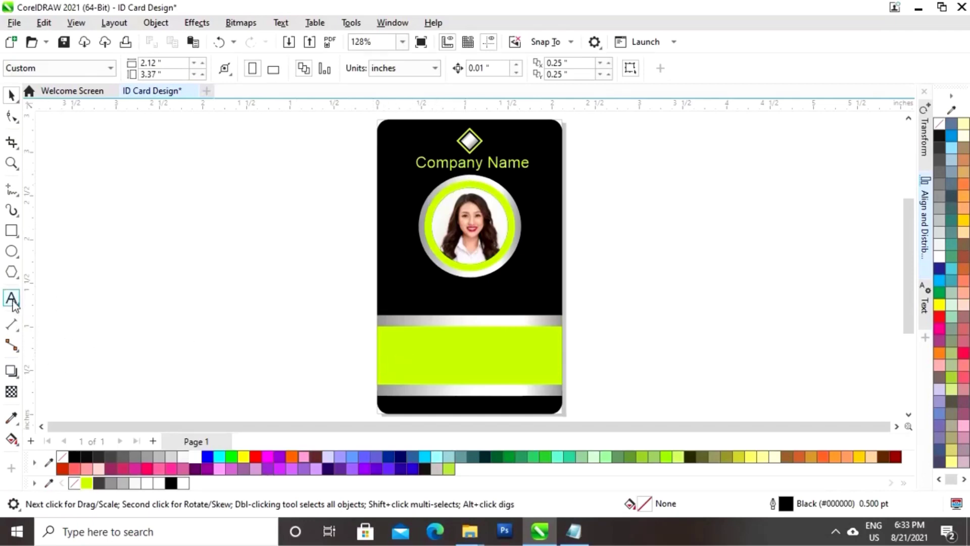
click(613, 276)
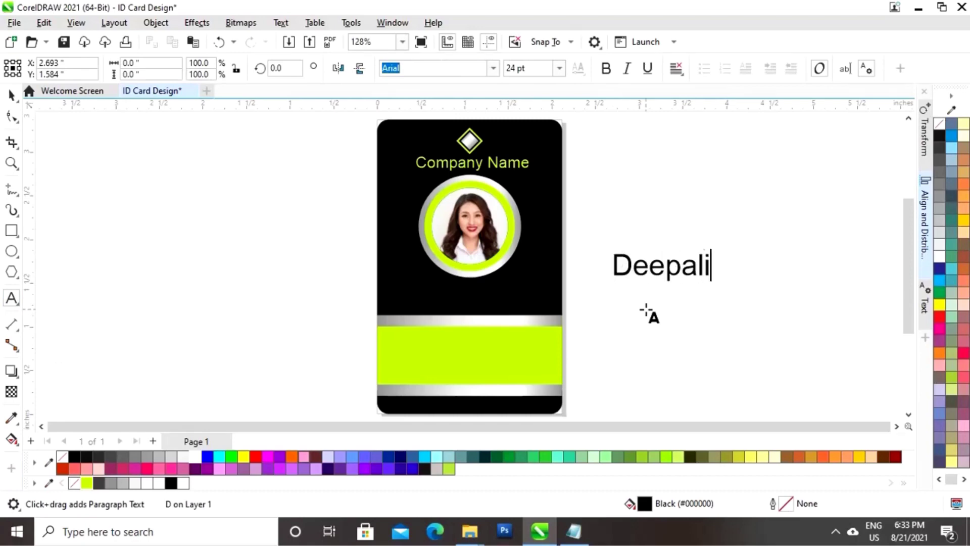
key(ctrl+space)
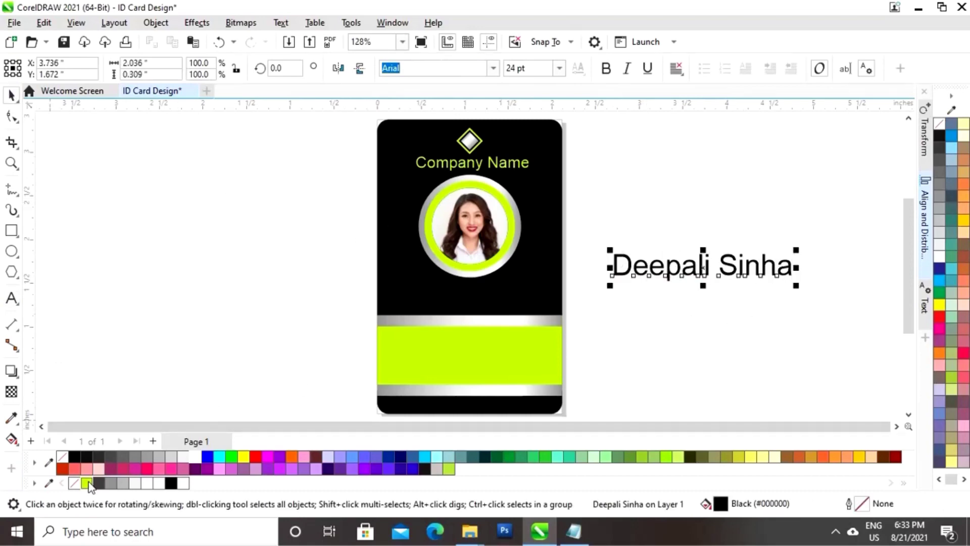
click(87, 483)
drag(705, 271, 481, 291)
drag(577, 273, 563, 274)
drag(480, 286, 476, 292)
drag(536, 281, 542, 288)
click(635, 331)
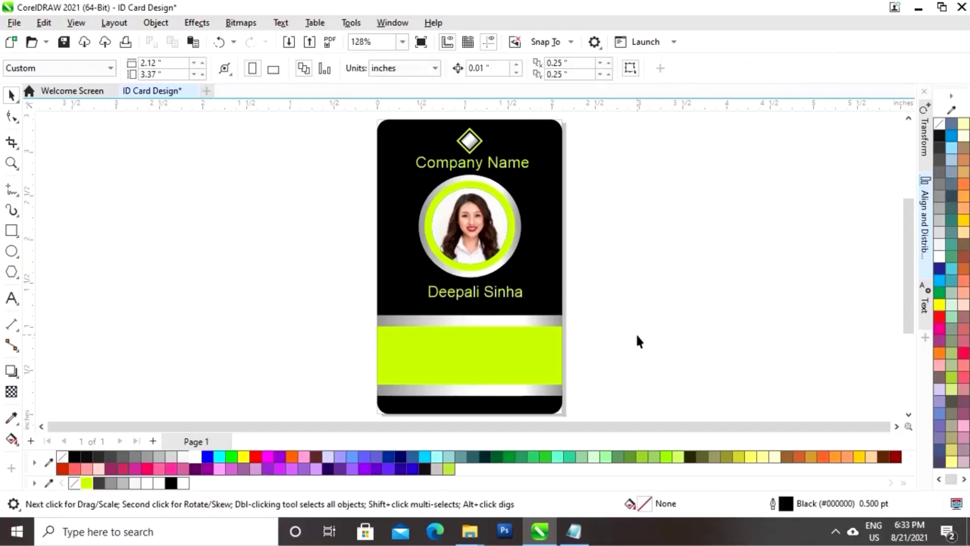
Add a 'Graphic Designer' job title text and move it toward the card
click(12, 301)
text(Gra)
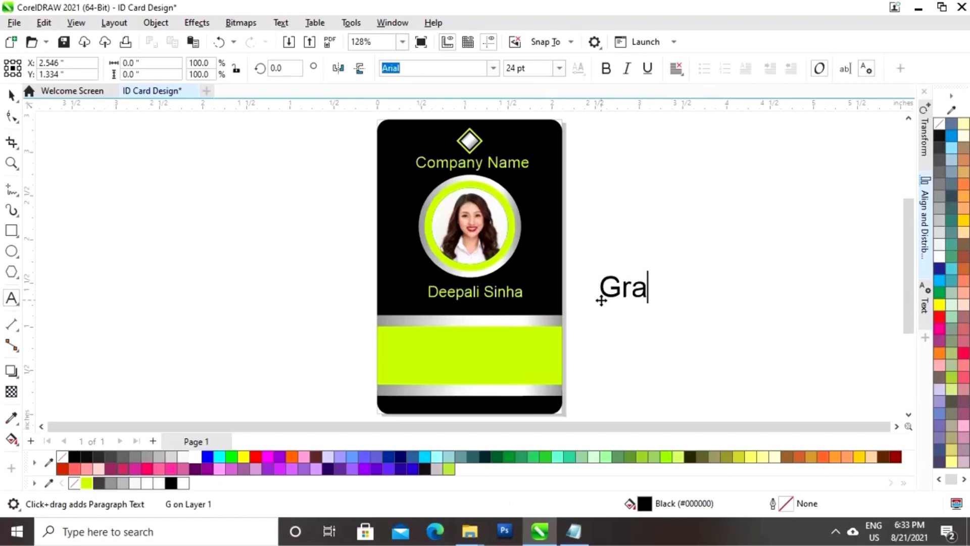
text(phic Designer)
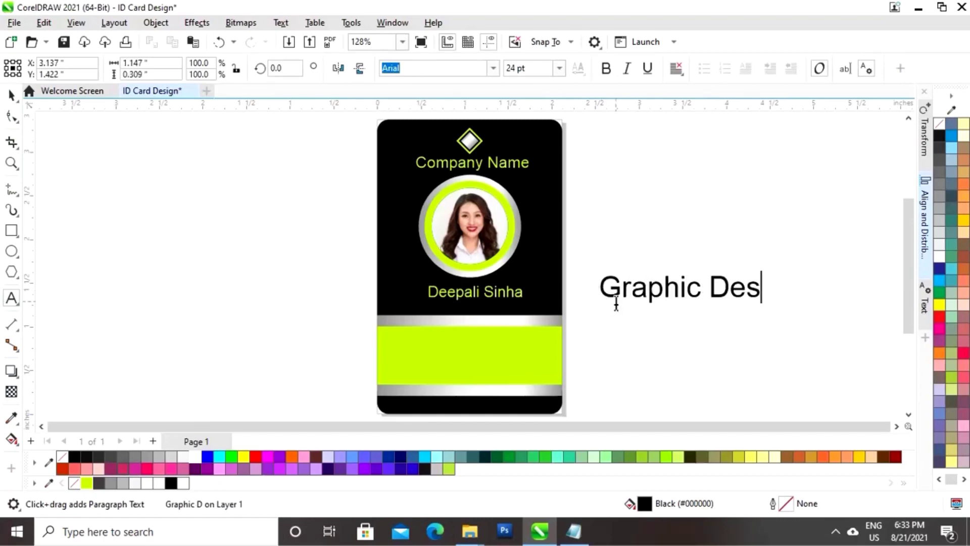
key(Escape)
key(ctrl+space)
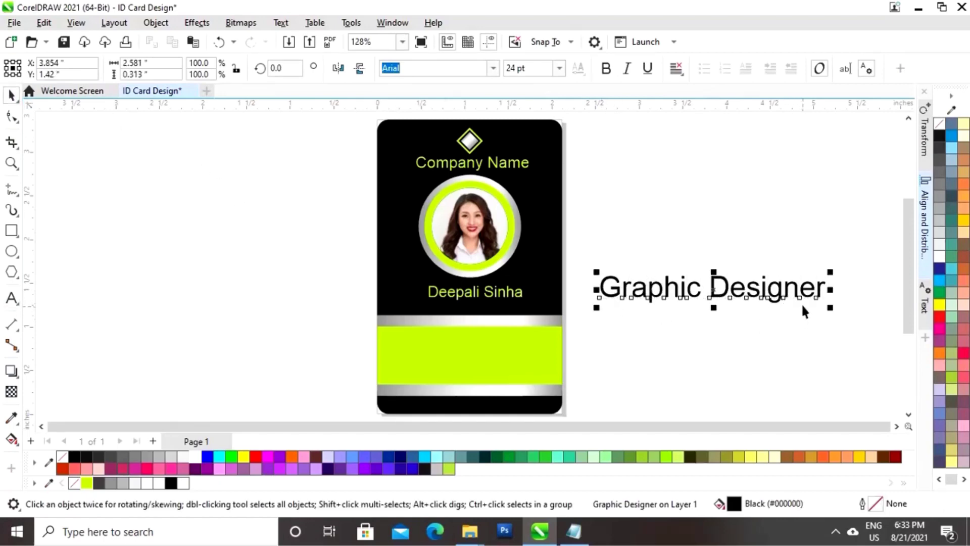
drag(763, 295, 739, 320)
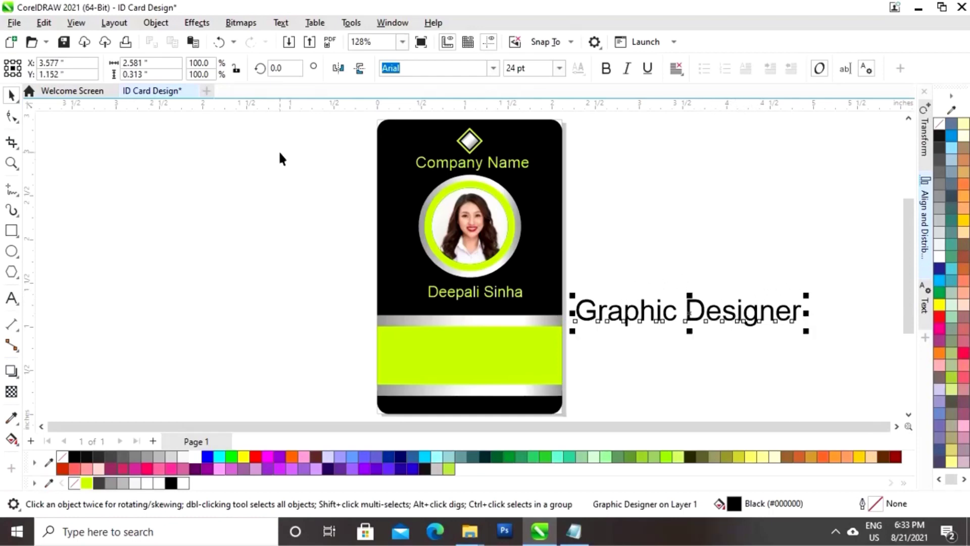
Copy the silver band's fill onto Graphic Designer, then place and shrink it on the card
click(44, 23)
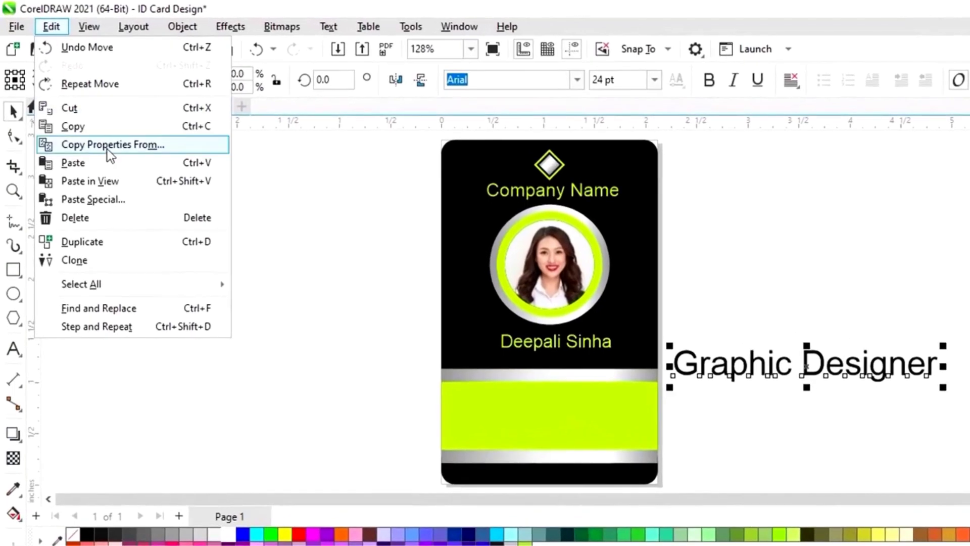
click(113, 145)
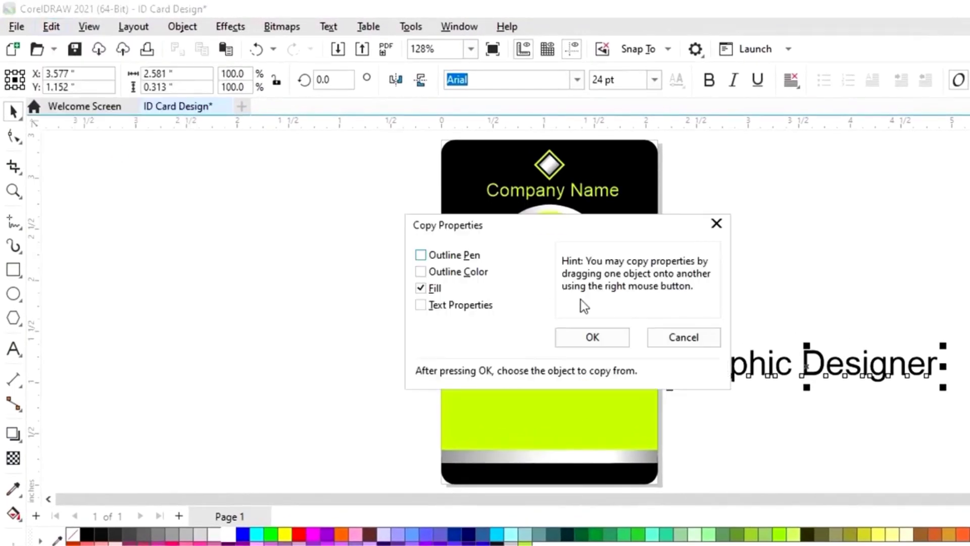
click(609, 344)
click(540, 384)
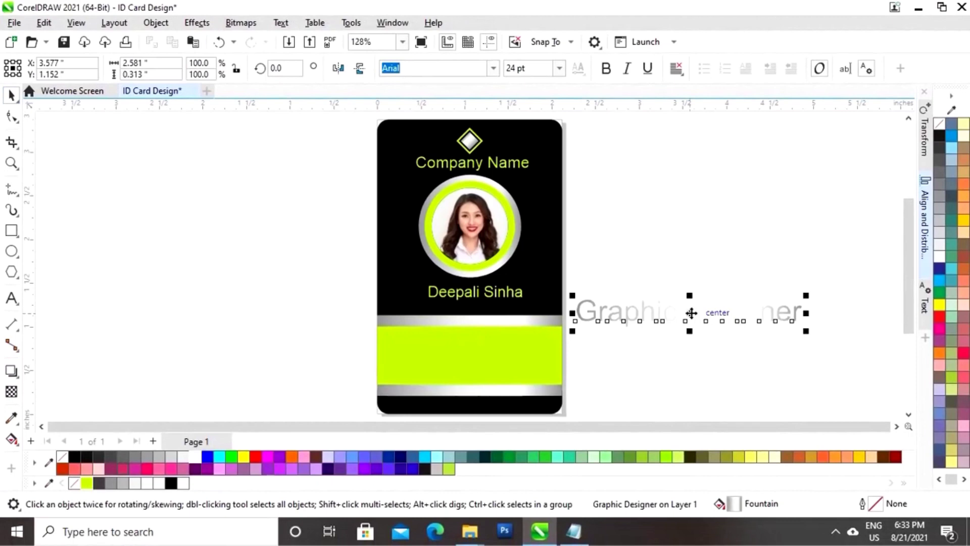
drag(691, 313, 493, 305)
drag(610, 293, 526, 303)
Enlarge the name and job title together, then nudge Graphic Designer slightly upward
drag(595, 277, 387, 331)
drag(524, 291, 538, 283)
click(602, 275)
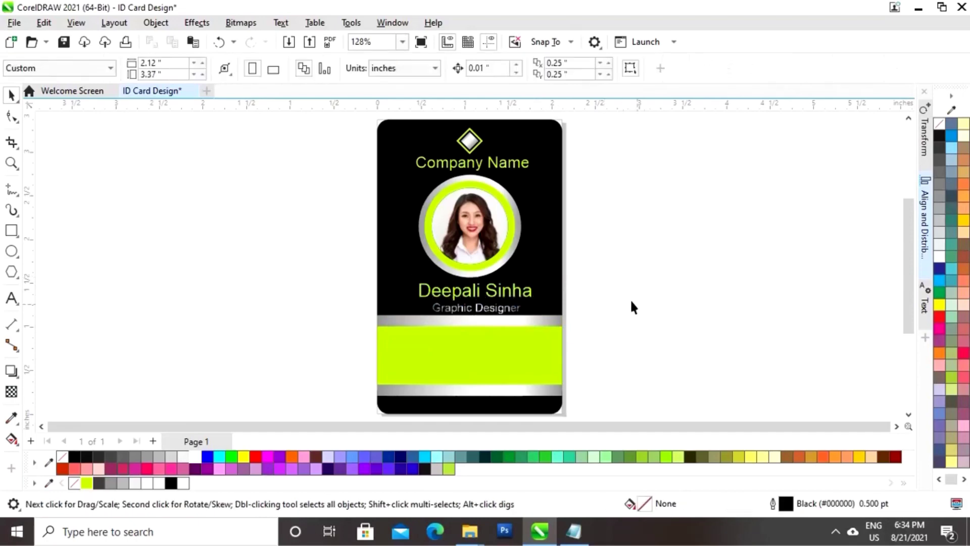
click(482, 313)
key(Up)
key(Up)
key(Up)
key(Up)
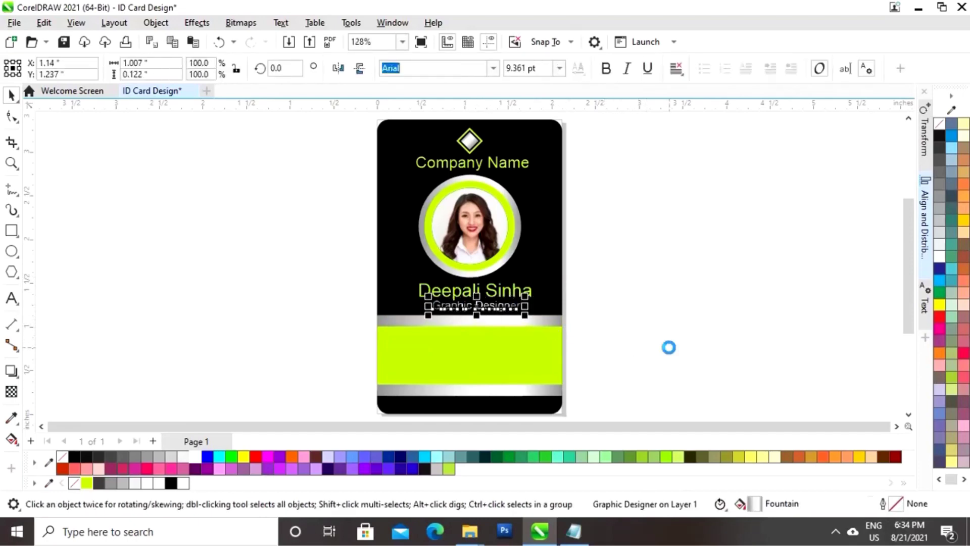
click(657, 319)
click(479, 310)
click(624, 338)
click(12, 298)
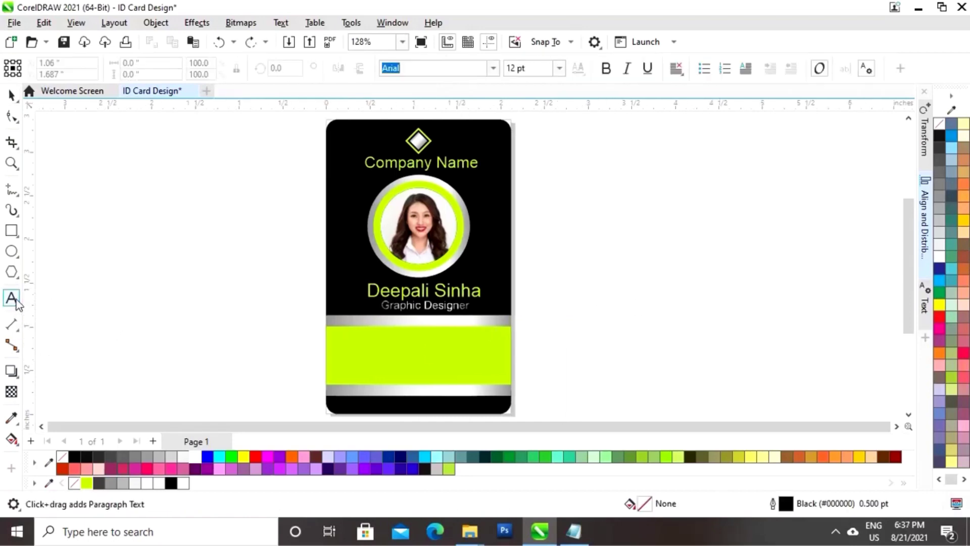
Add an 'ID NO' label, shrunk, bold and set to 10 pt
click(568, 361)
text(ID )
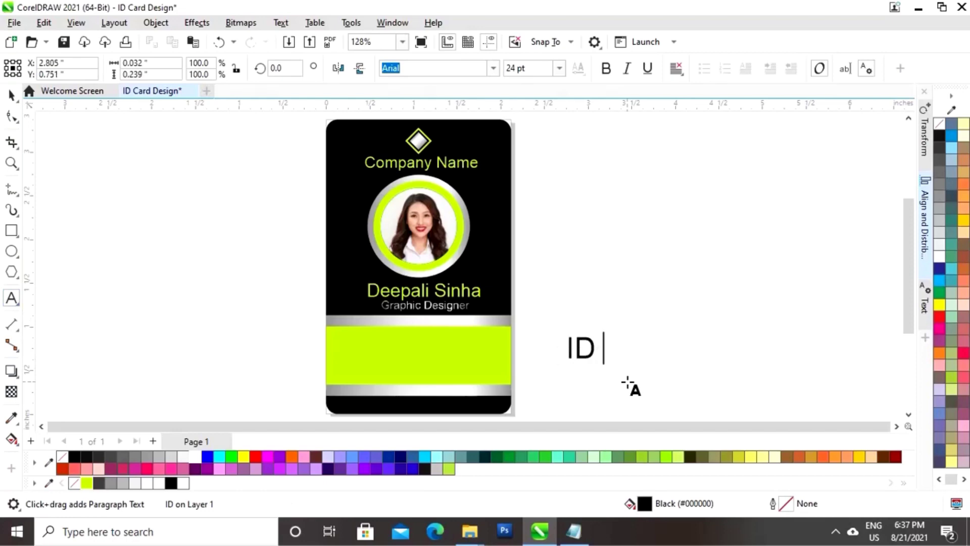
text(NO)
key(ctrl+space)
drag(651, 328, 357, 342)
key(ctrl+b)
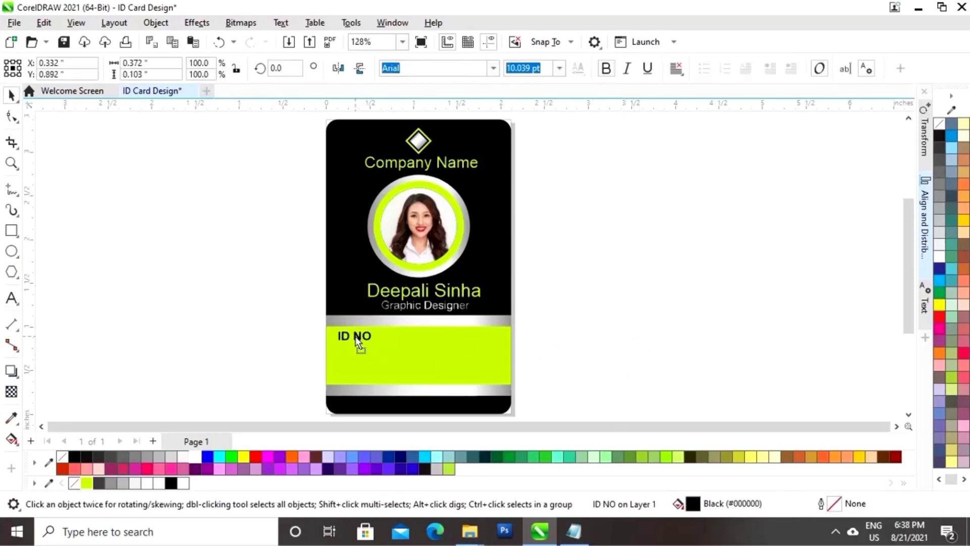
click(560, 68)
click(513, 140)
Add the ID number at 10 pt on the lime band beside ID NO
click(12, 298)
click(552, 335)
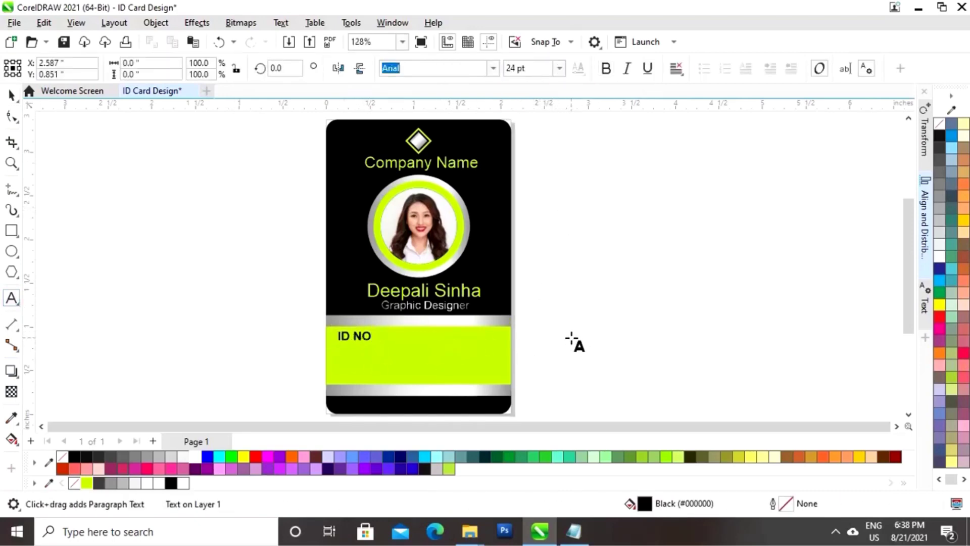
text(52468793245)
key(ctrl+space)
click(559, 68)
click(513, 140)
drag(585, 335, 450, 335)
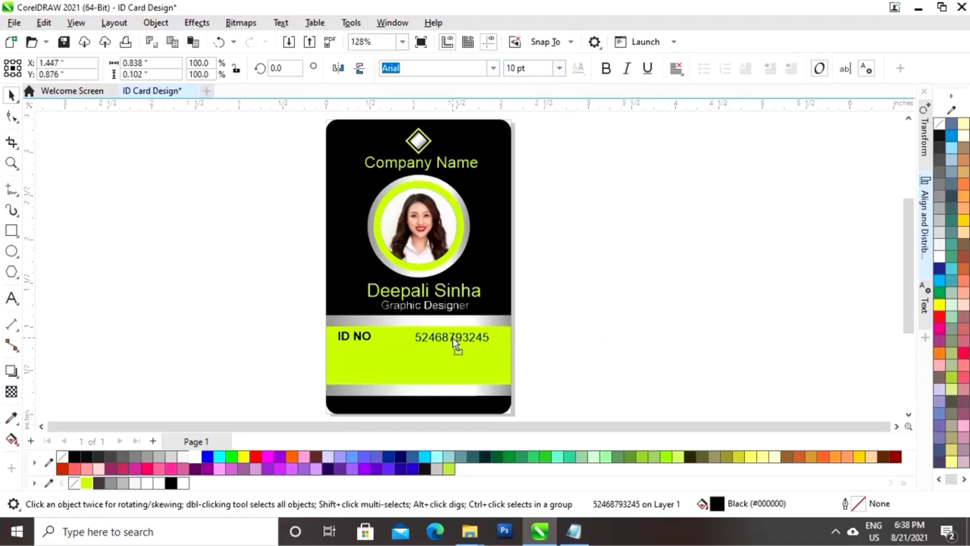
click(531, 333)
Add a 10 pt colon between the ID NO label and the number
key(F8)
click(595, 324)
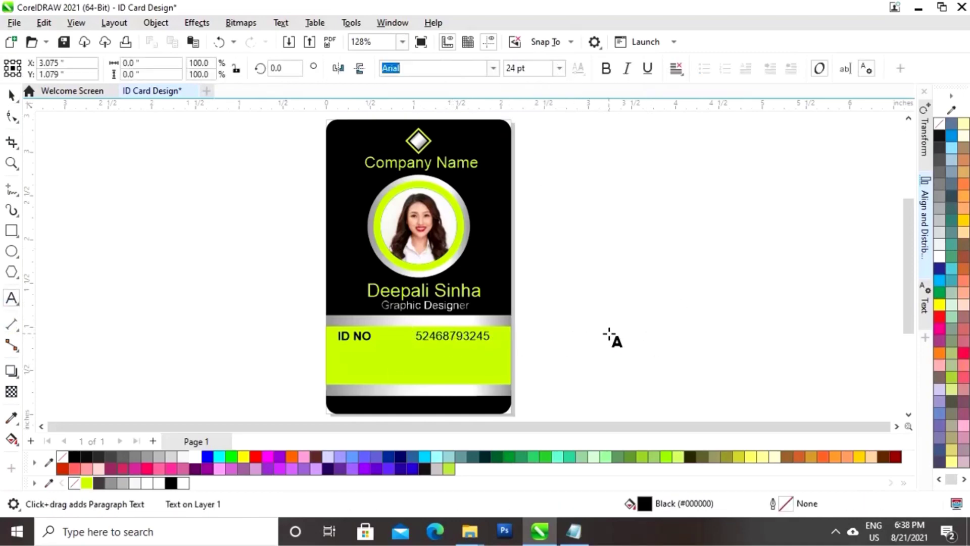
key(ctrl+space)
click(559, 68)
click(517, 142)
drag(396, 334, 393, 337)
click(572, 327)
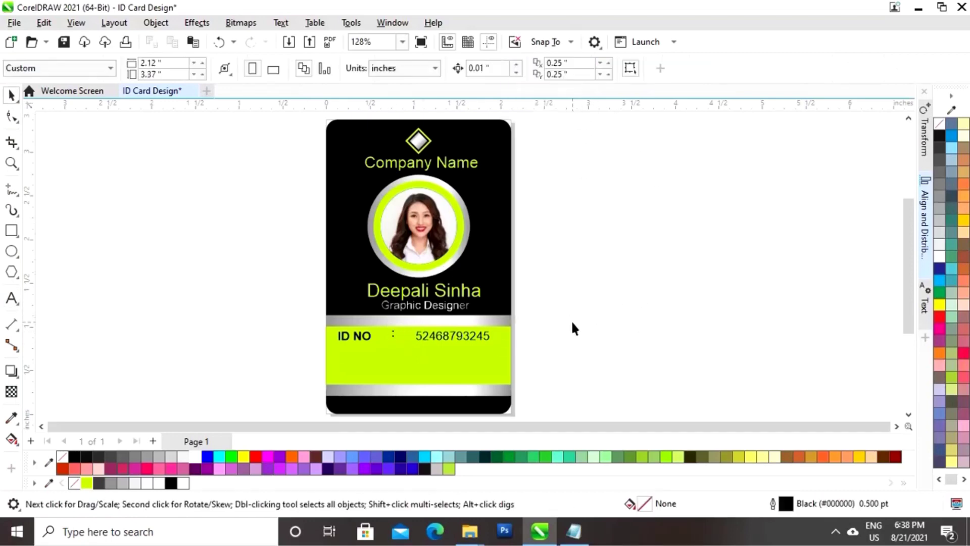
Align ID NO, the colon and the number on their vertical centres
drag(348, 359, 303, 360)
click(925, 217)
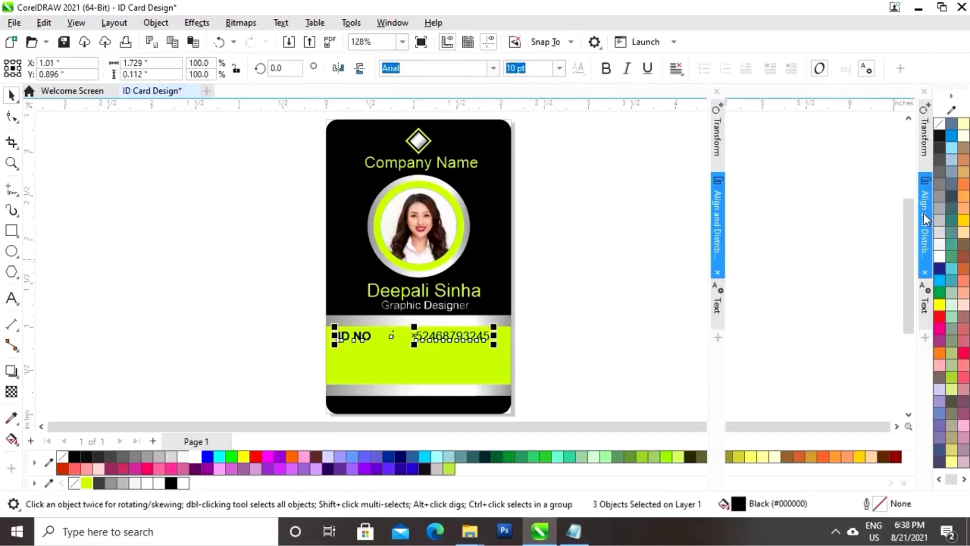
click(827, 133)
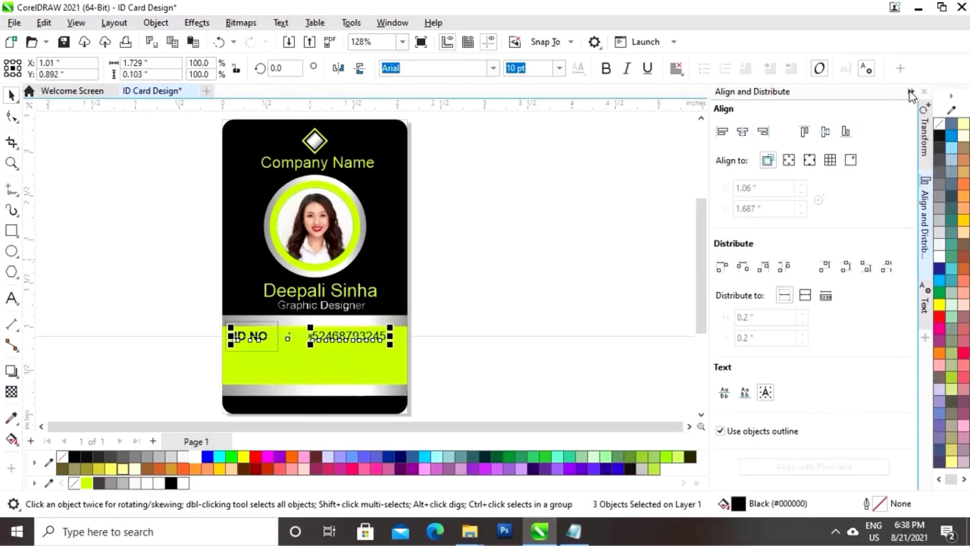
click(911, 92)
click(615, 339)
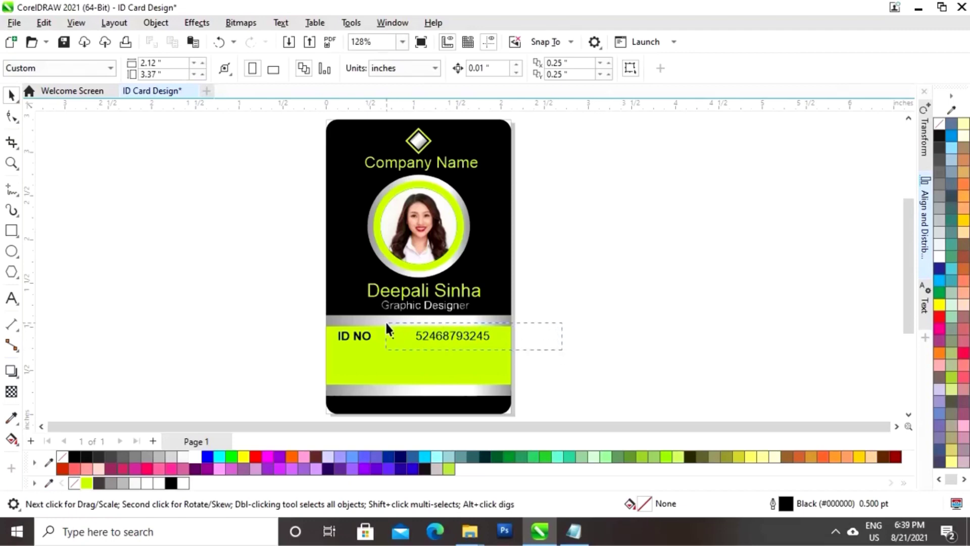
Nudge the ID number slightly left to tighten the row
drag(386, 324, 387, 324)
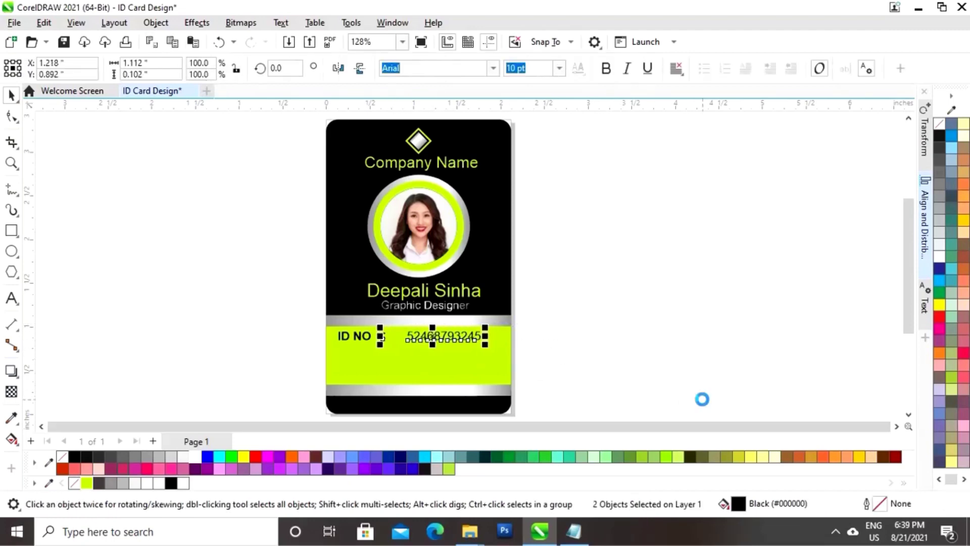
click(513, 357)
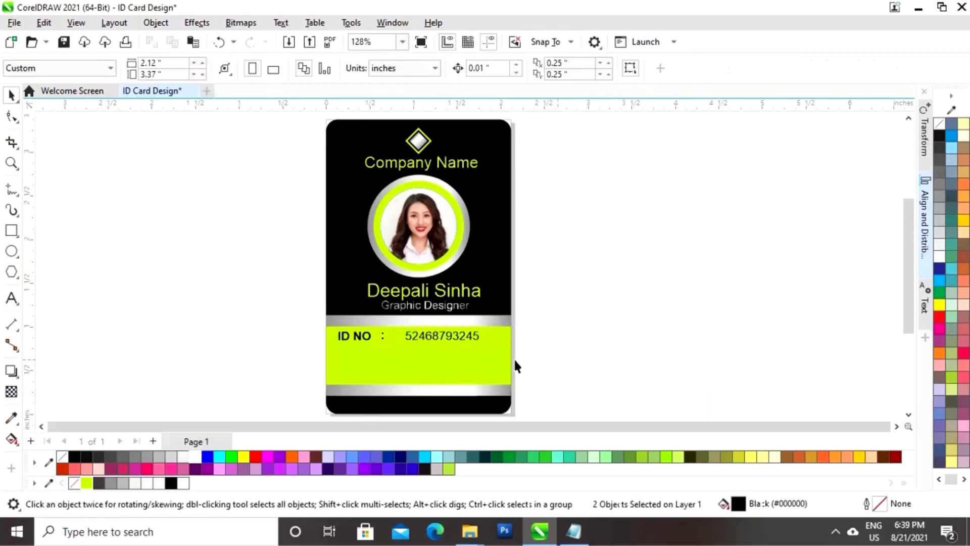
click(419, 336)
key(Left)
key(Left)
key(Left)
key(Left)
key(Left)
key(Left)
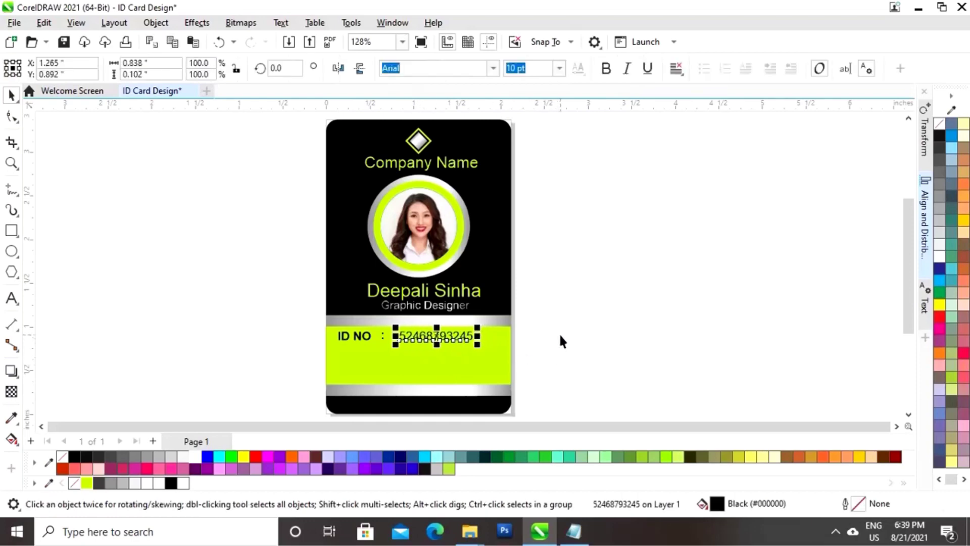
click(559, 332)
click(457, 336)
click(601, 303)
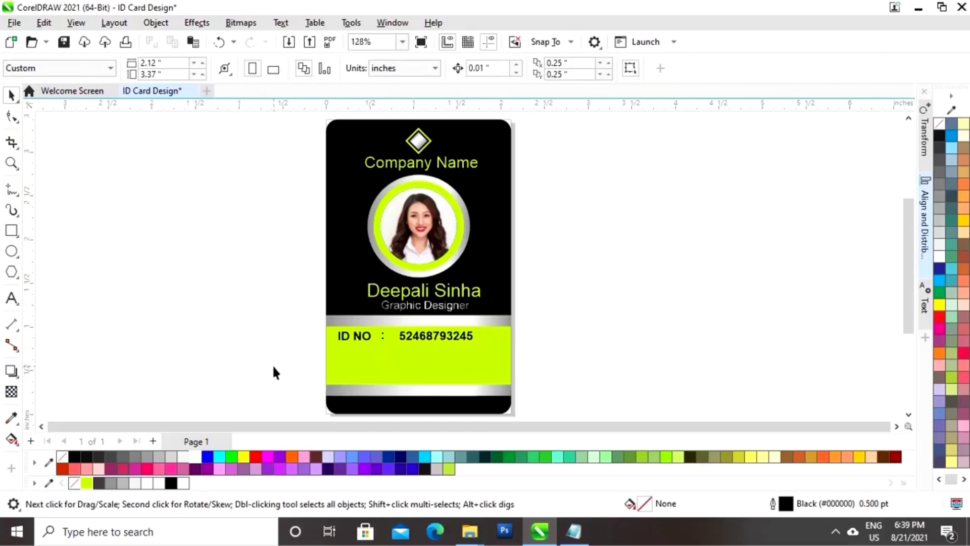
Apply a new font size to the whole ID NO row
drag(525, 318, 559, 324)
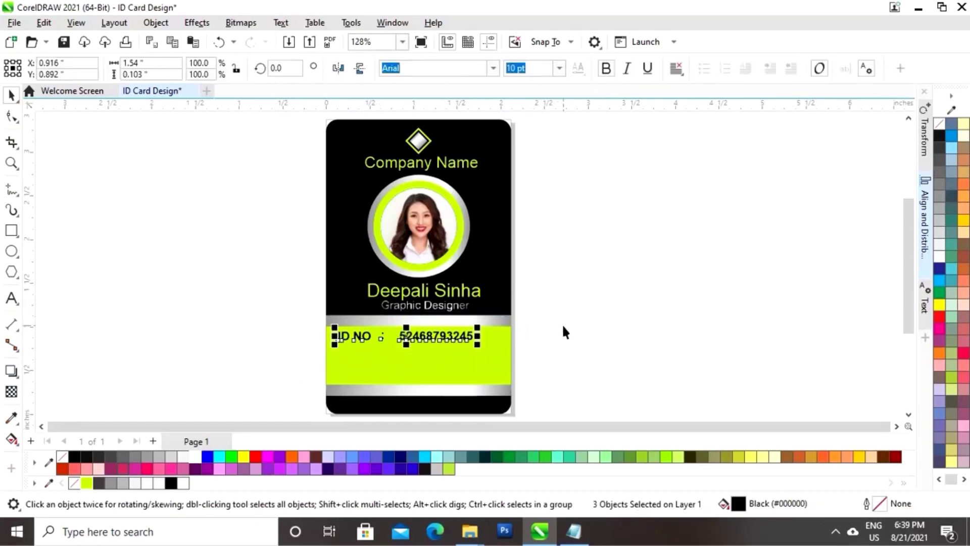
click(463, 373)
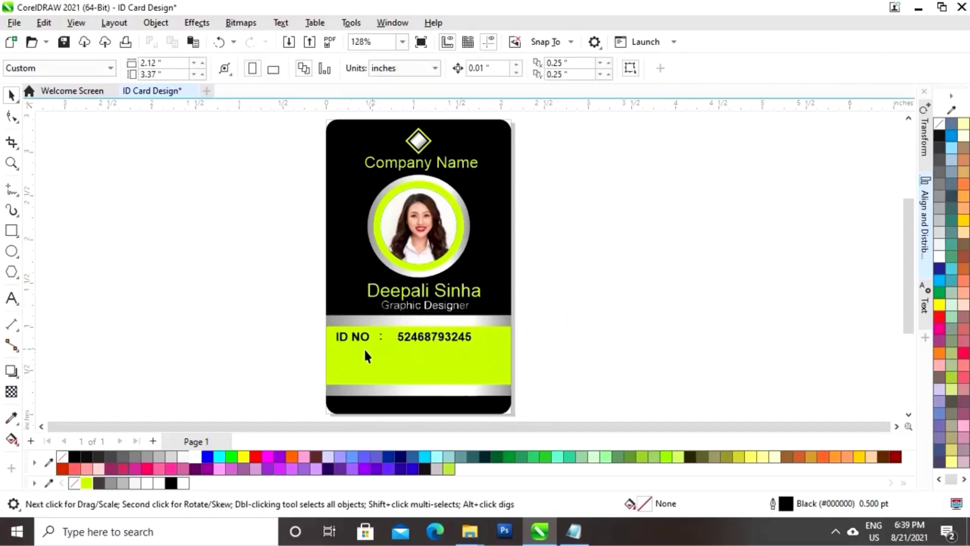
drag(404, 342, 528, 330)
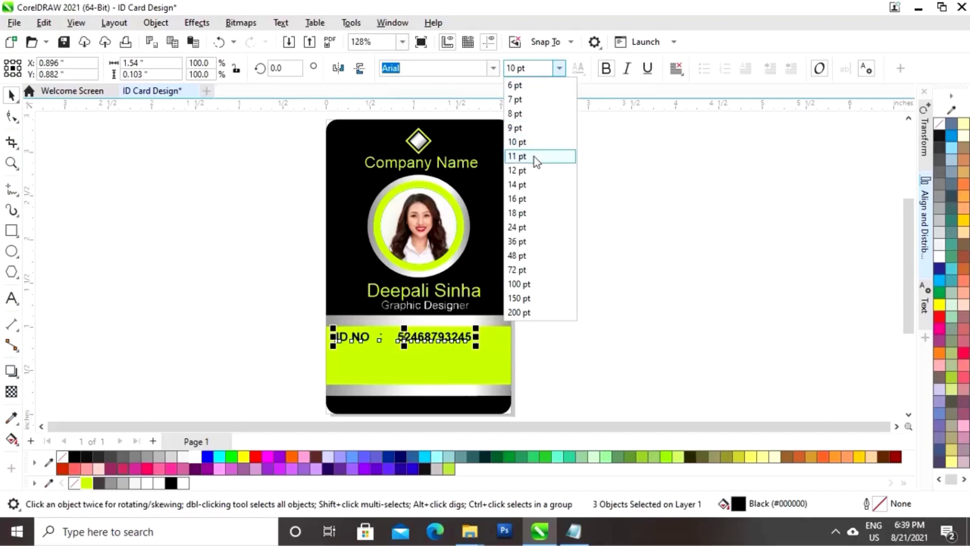
click(541, 156)
click(568, 341)
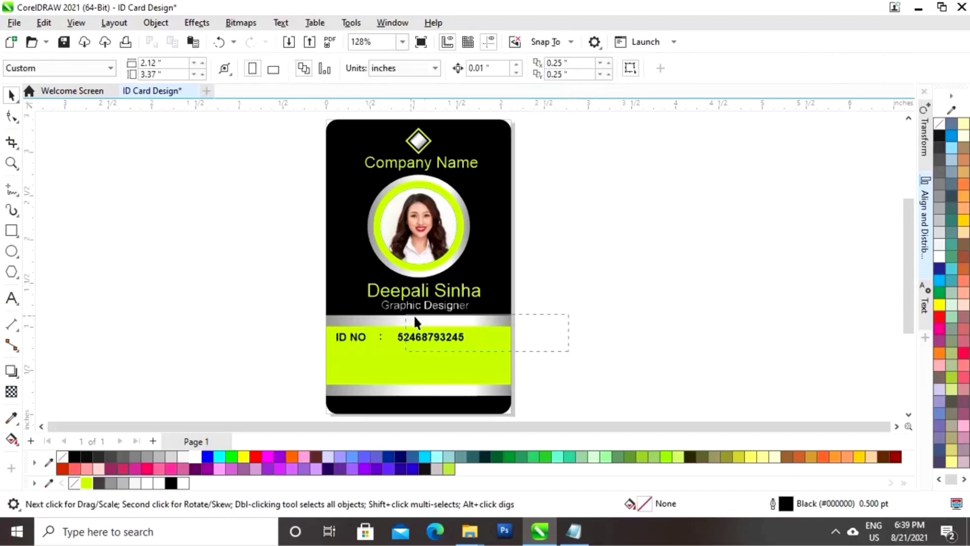
Copy the ID NO row below and change it to 'Dept : Design Team'
drag(305, 322, 306, 321)
drag(397, 342, 404, 355)
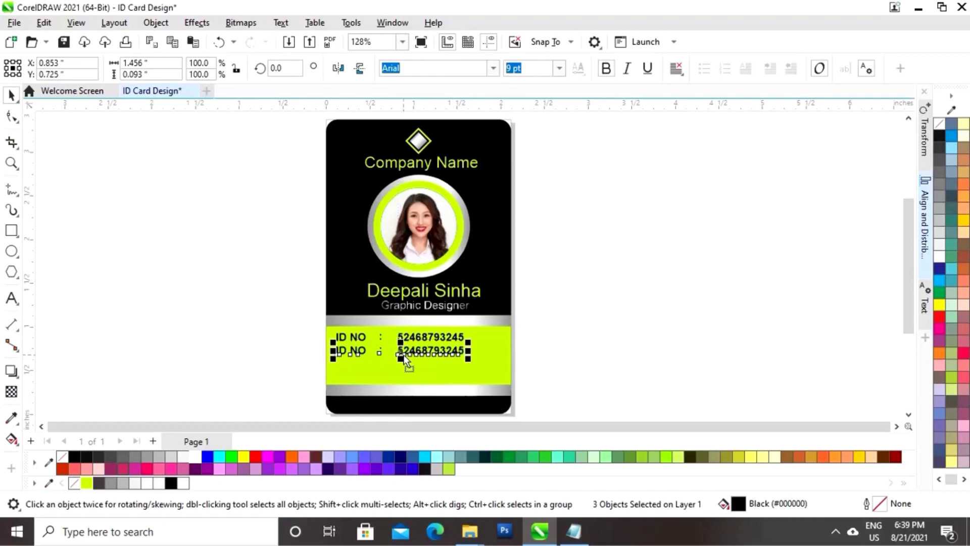
click(565, 335)
click(11, 298)
click(366, 350)
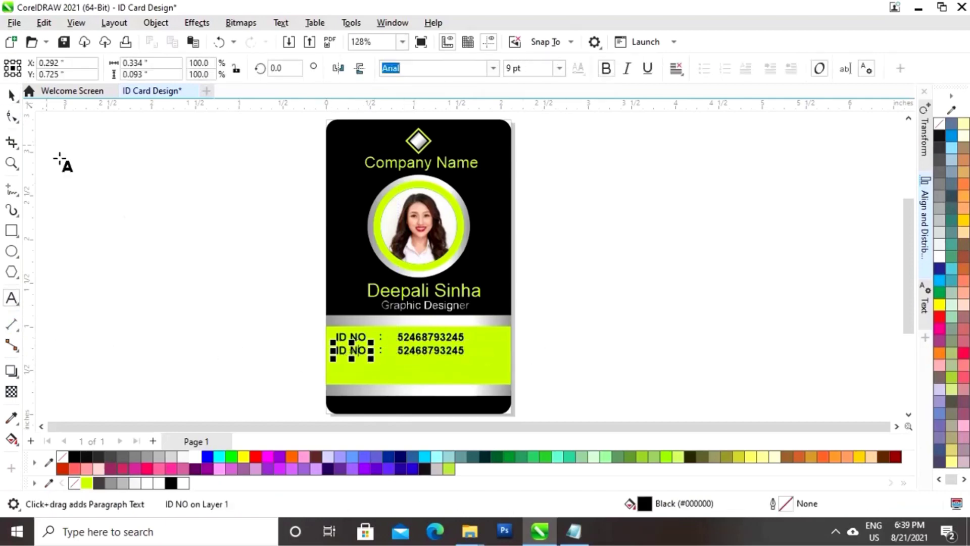
key(BackSpace)
key(BackSpace)
key(BackSpace)
key(BackSpace)
key(BackSpace)
text(Dept)
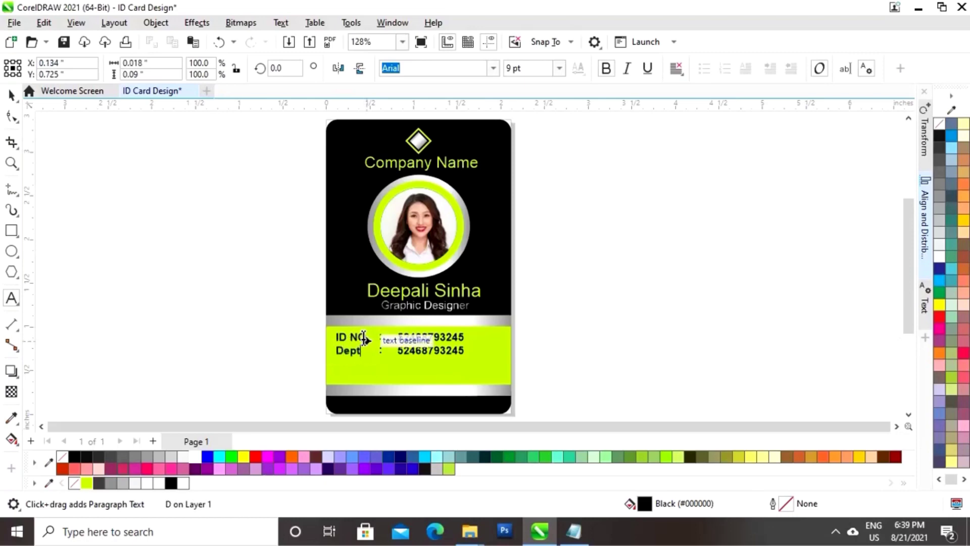
click(462, 344)
key(BackSpace)
key(BackSpace)
key(BackSpace)
key(BackSpace)
key(BackSpace)
key(BackSpace)
key(BackSpace)
key(BackSpace)
key(BackSpace)
key(BackSpace)
key(BackSpace)
text(Design T)
key(ctrl+space)
Copy the Dept row to a third line and change it to Email with an e-mail address
drag(270, 373, 397, 366)
click(326, 363)
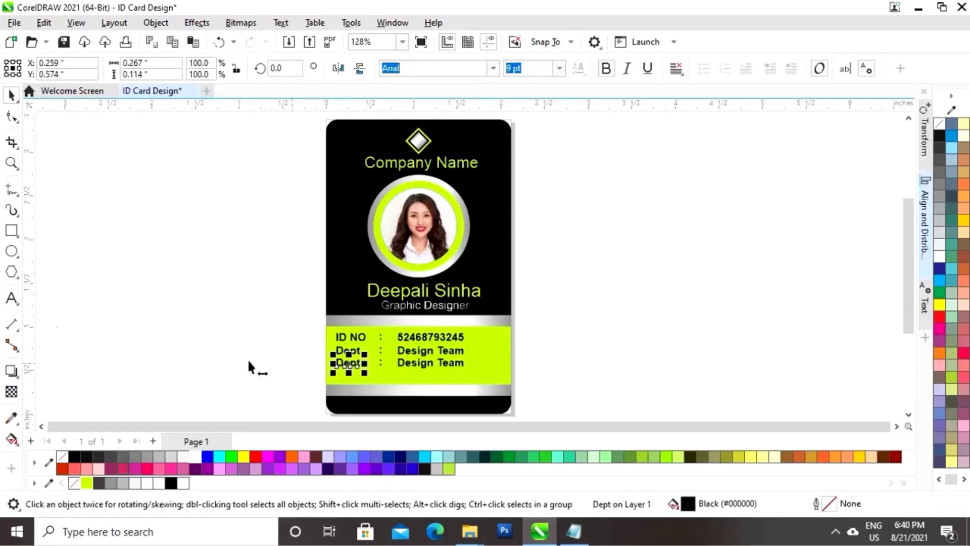
key(F8)
key(ctrl+a)
text(Email)
key(ctrl+space)
double_click(422, 363)
key(BackSpace)
key(BackSpace)
key(BackSpace)
key(BackSpace)
key(BackSpace)
key(BackSpace)
key(BackSpace)
key(BackSpace)
key(BackSpace)
key(BackSpace)
key(BackSpace)
text(abc@a)
key(ctrl+space)
key(Escape)
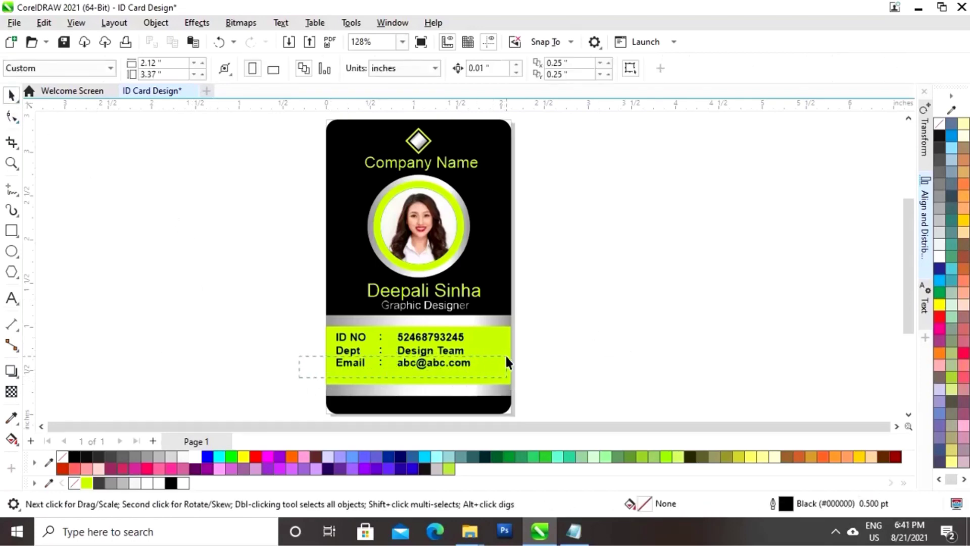
Copy the Email row to a fourth line and change it to Phone with a phone number
drag(506, 356, 505, 357)
drag(381, 362, 380, 386)
double_click(349, 375)
key(BackSpace)
key(BackSpace)
key(BackSpace)
key(BackSpace)
key(BackSpace)
text(Phone)
key(ctrl+space)
click(459, 373)
click(11, 298)
key(BackSpace)
key(BackSpace)
key(BackSpace)
key(BackSpace)
key(BackSpace)
key(BackSpace)
key(BackSpace)
key(BackSpace)
key(BackSpace)
key(BackSpace)
key(BackSpace)
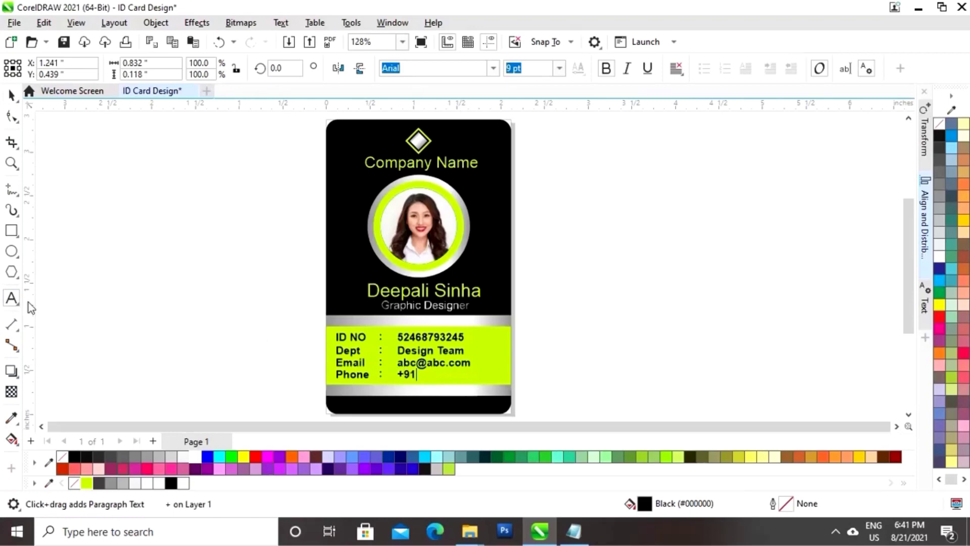
key(ctrl+space)
click(150, 305)
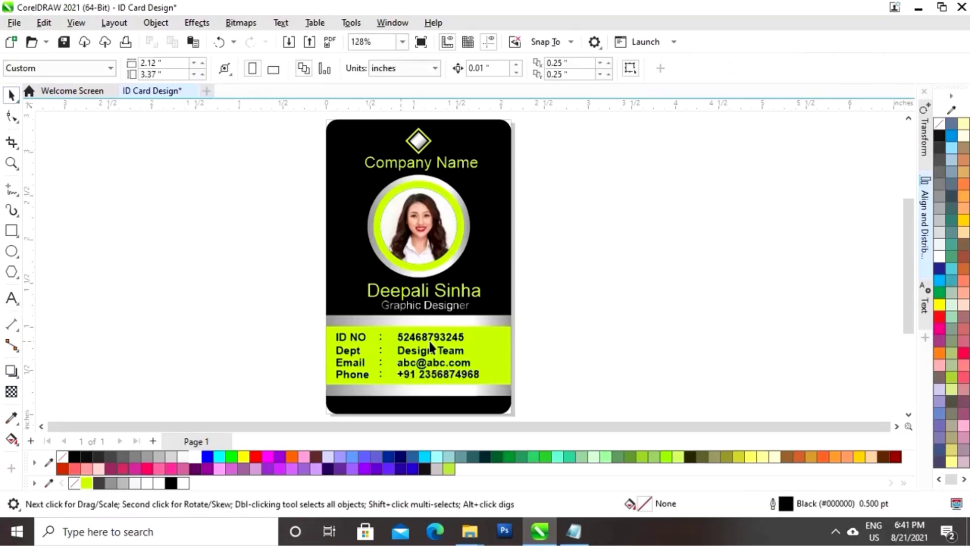
click(12, 298)
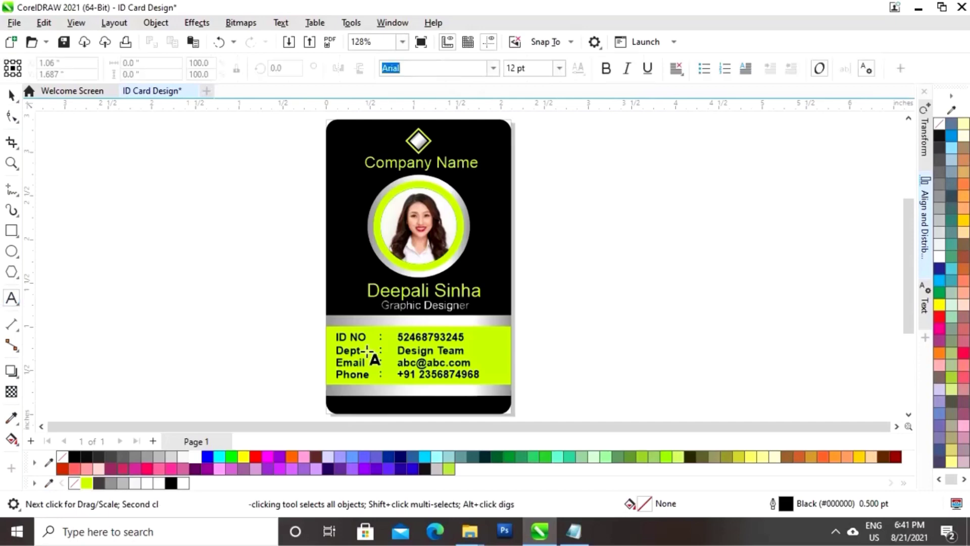
click(554, 378)
text(www.you)
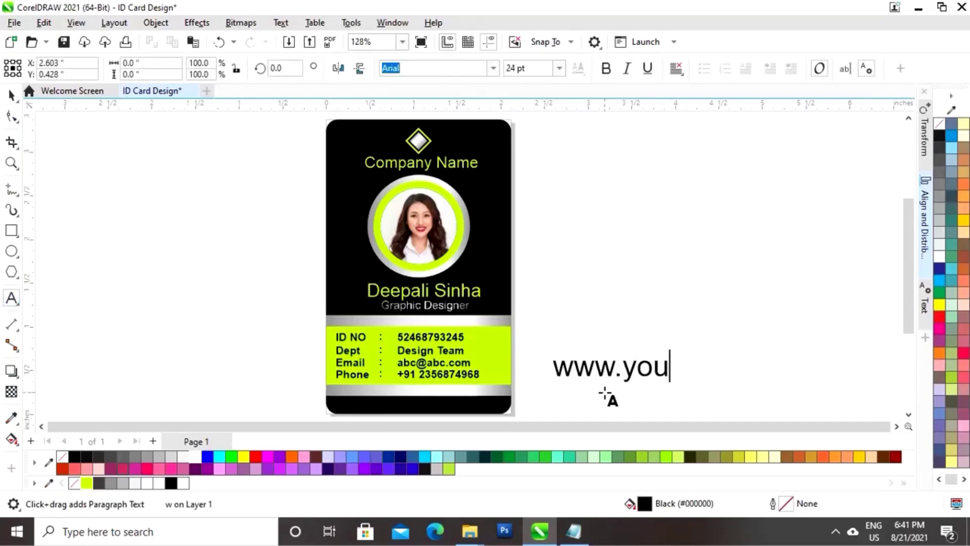
text(rwebsite.com)
key(ctrl+space)
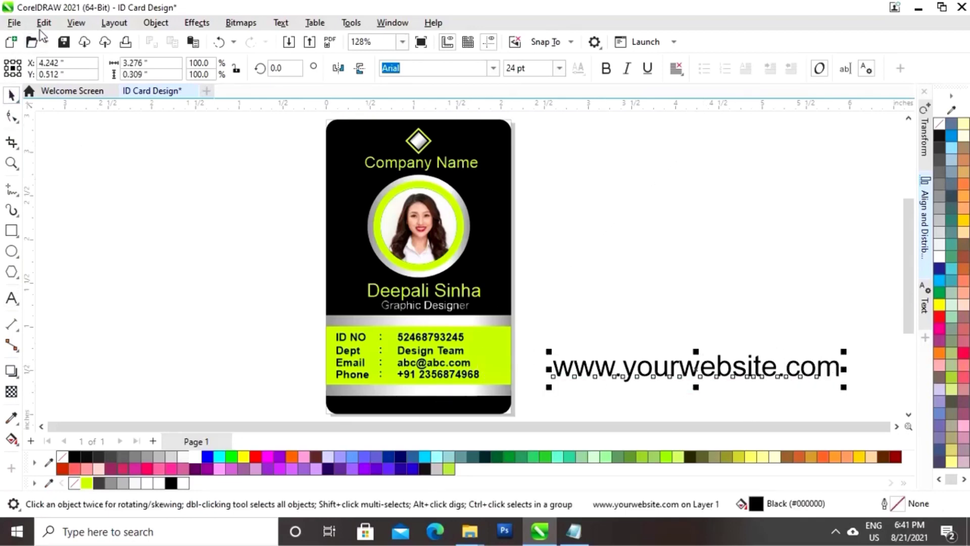
click(44, 24)
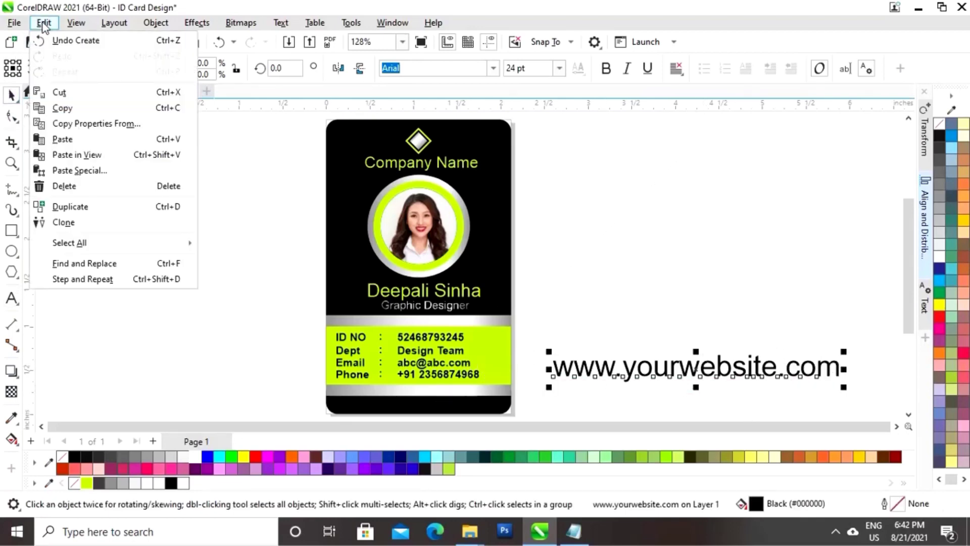
click(84, 124)
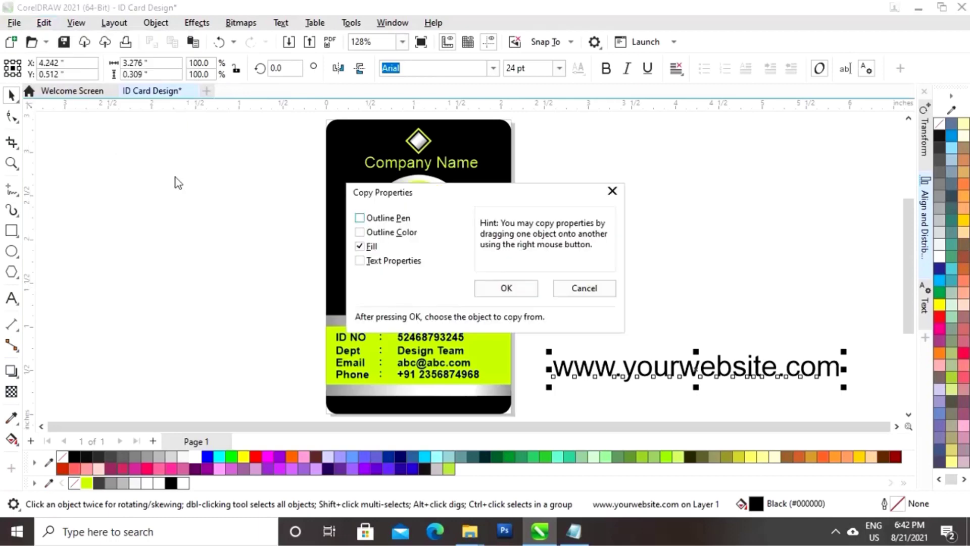
click(507, 287)
click(443, 391)
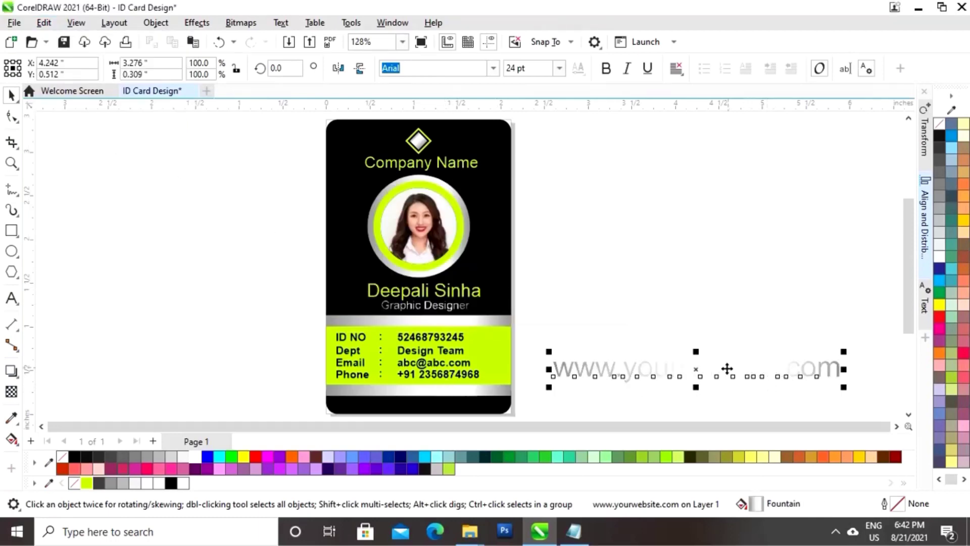
Shrink the website text to about a quarter and place it on the bottom black strip
drag(843, 369, 810, 363)
drag(696, 368, 497, 401)
click(585, 349)
drag(291, 344, 506, 326)
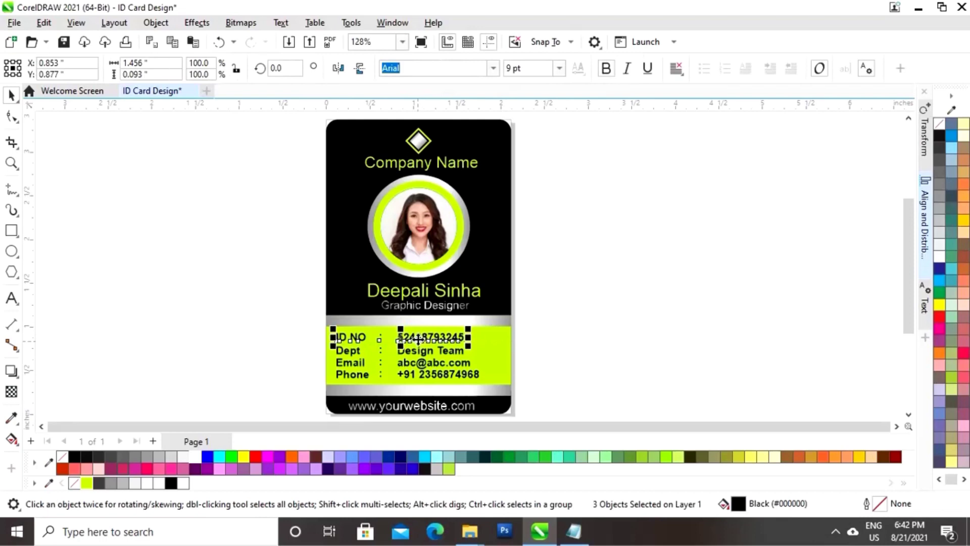
Group the three objects of the ID NO row, then those of the Dept row
right_click(406, 337)
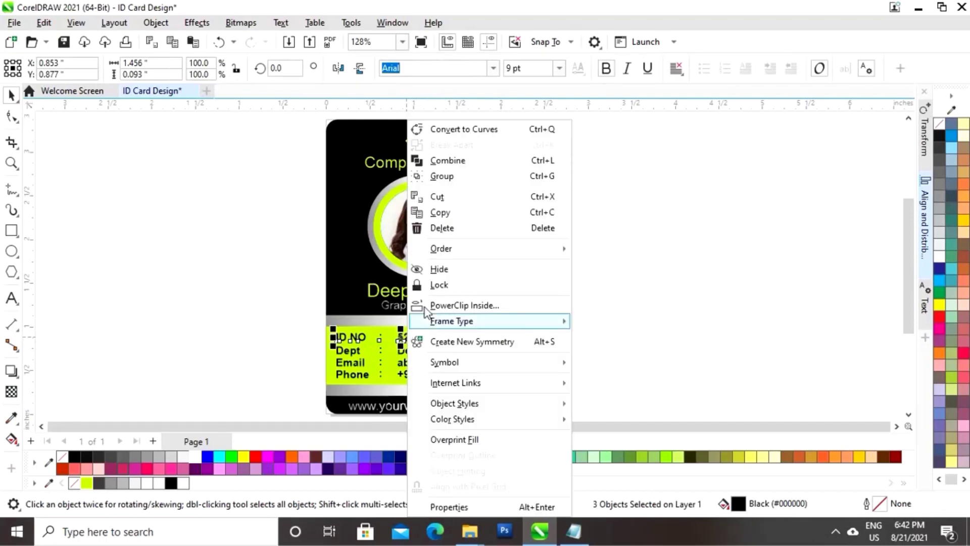
click(442, 178)
click(304, 362)
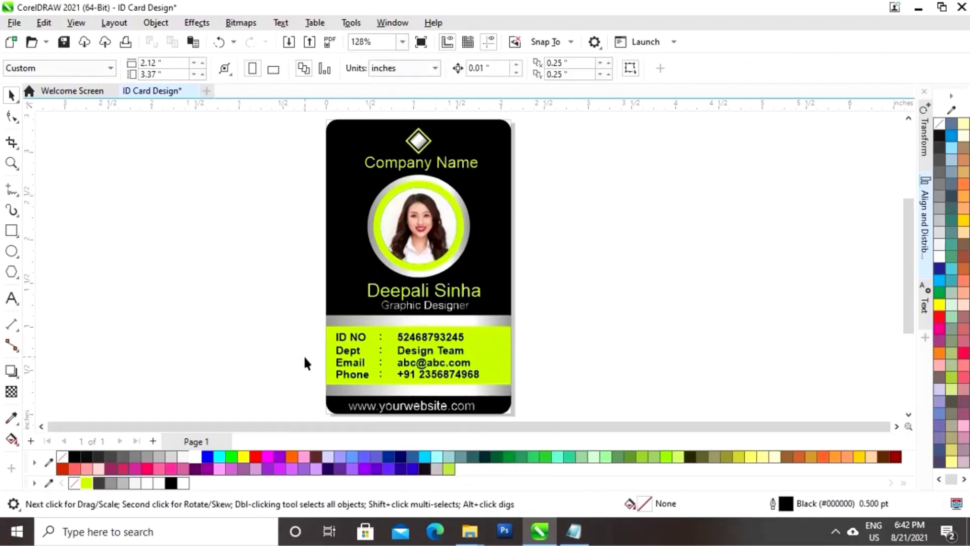
drag(502, 349, 504, 344)
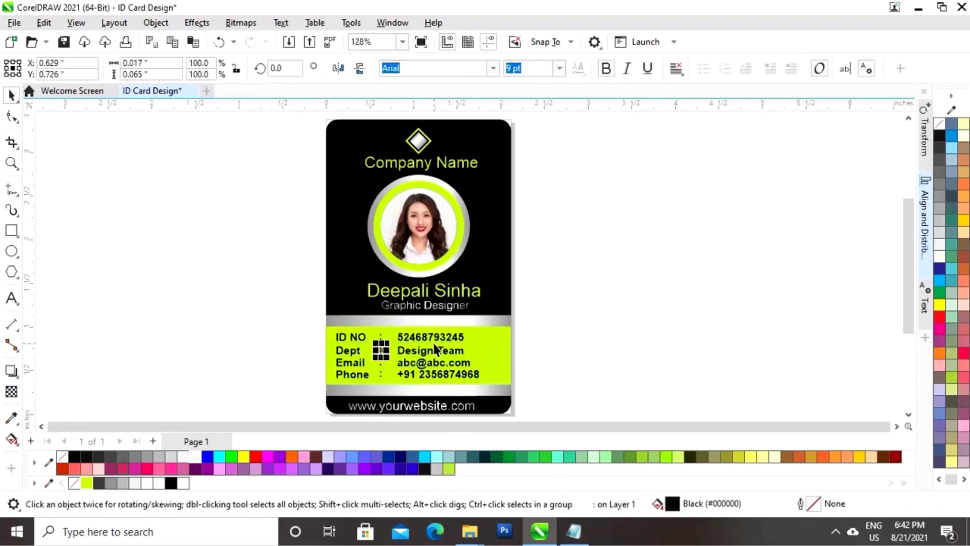
drag(305, 357, 513, 342)
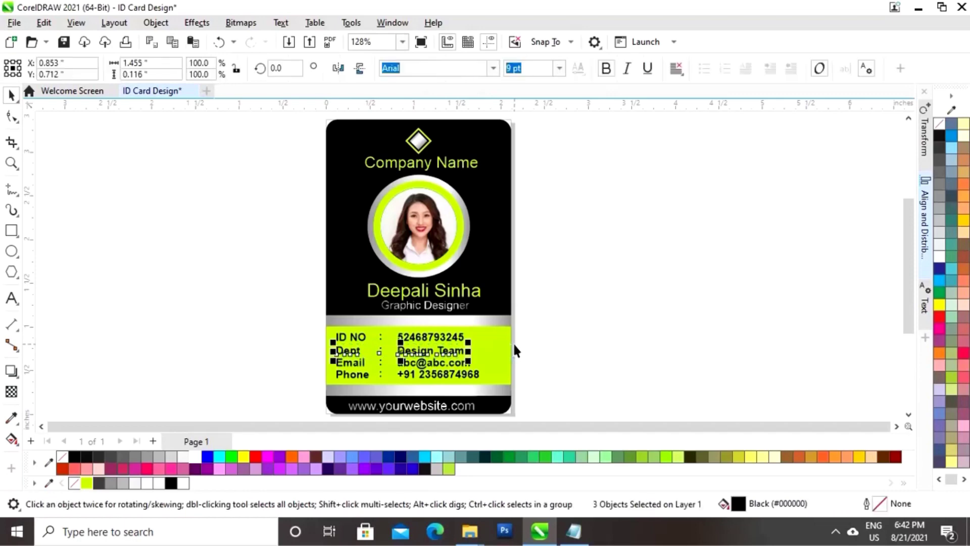
drag(425, 348, 401, 349)
right_click(401, 349)
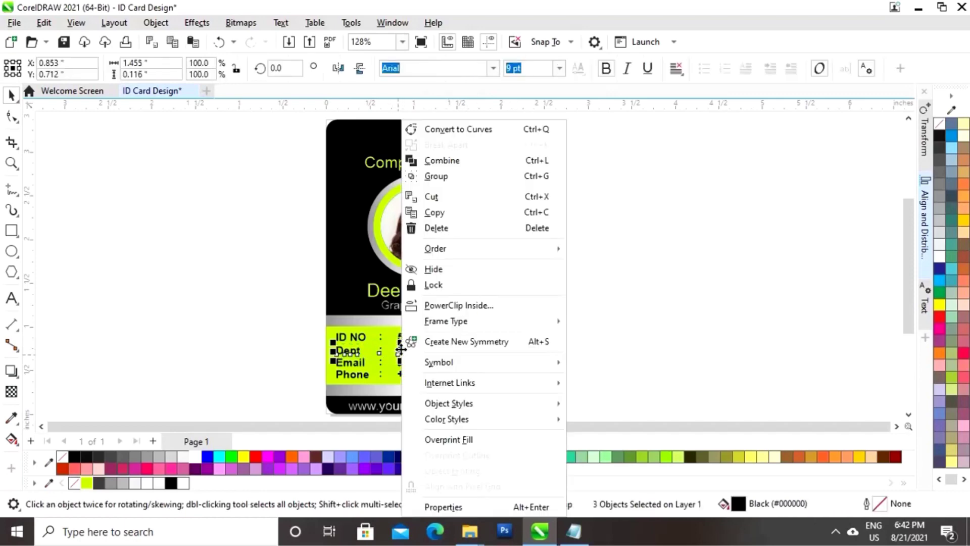
click(441, 176)
Group the Email row and the Phone row each into a single object
drag(305, 372, 549, 353)
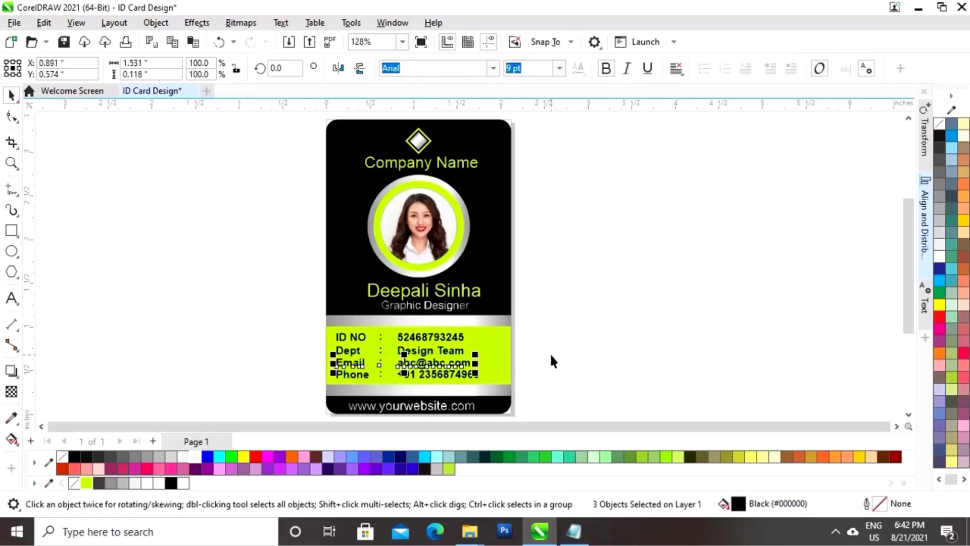
right_click(404, 364)
click(443, 175)
drag(301, 389, 552, 368)
right_click(402, 375)
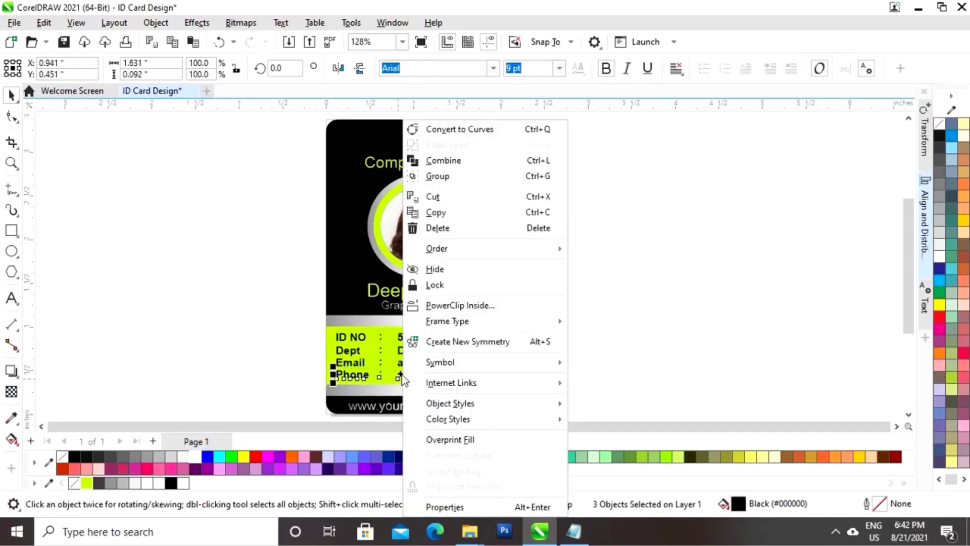
click(438, 175)
click(592, 396)
Group the four rows, centre them horizontally on the lime panel, and preview full screen
scroll(366, 329, left, 1)
drag(542, 379, 558, 392)
key(ctrl+g)
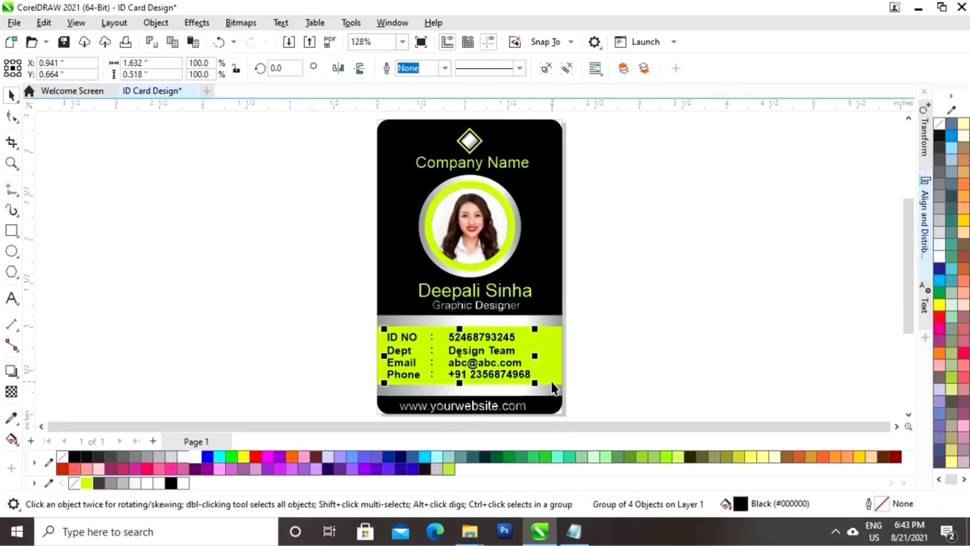
shift+click(557, 349)
click(923, 205)
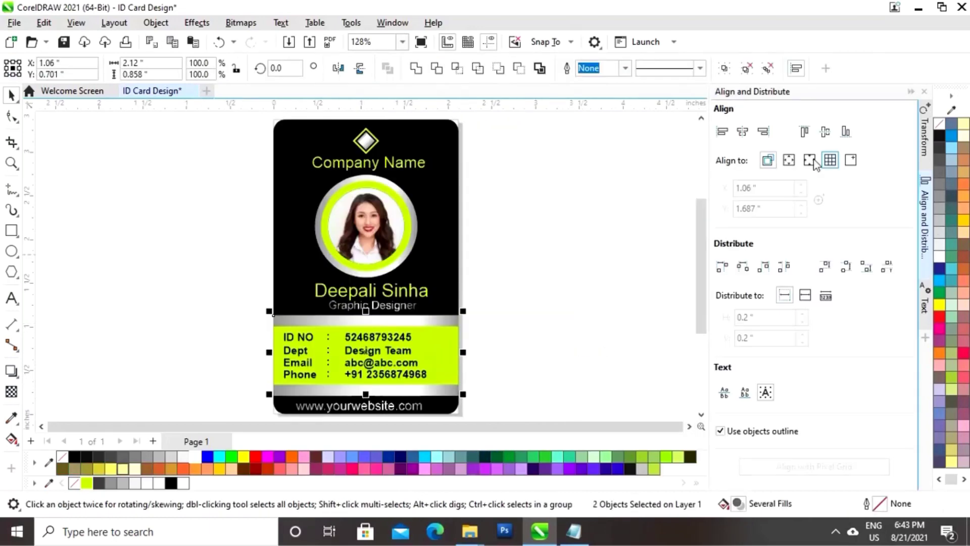
click(742, 133)
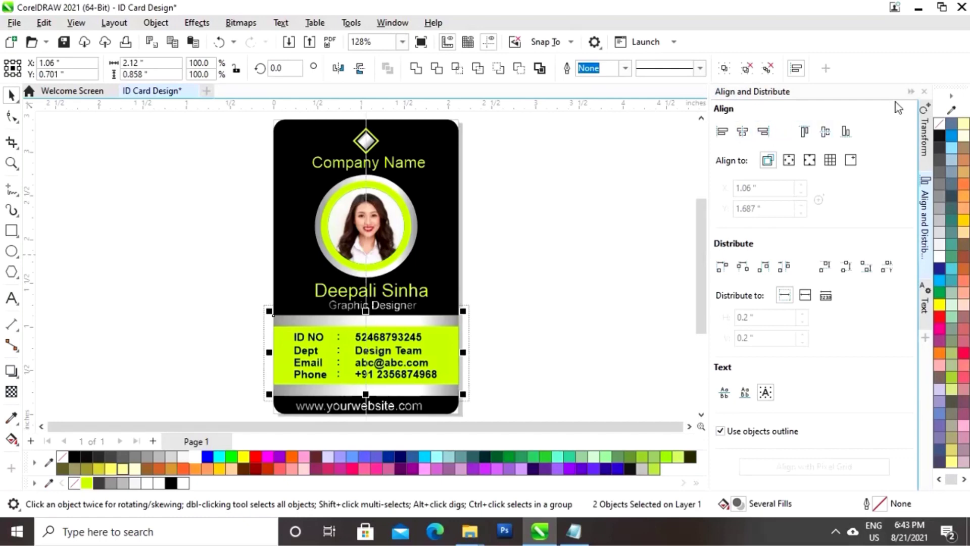
click(911, 93)
click(736, 257)
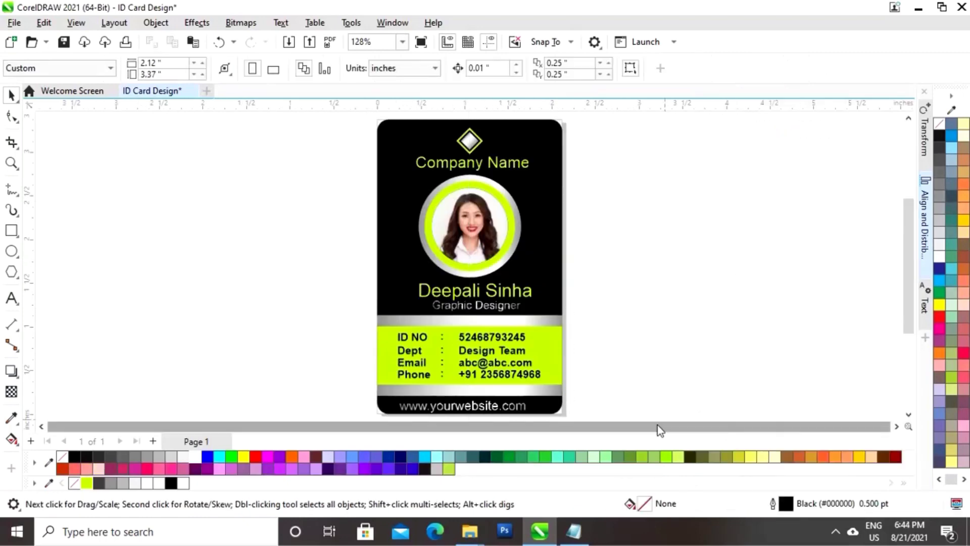
key(F9)
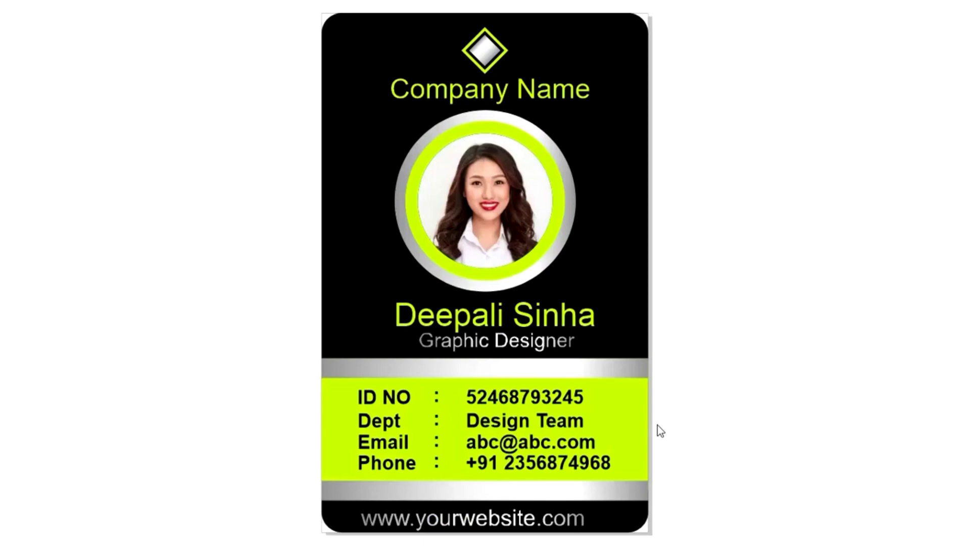
click(657, 426)
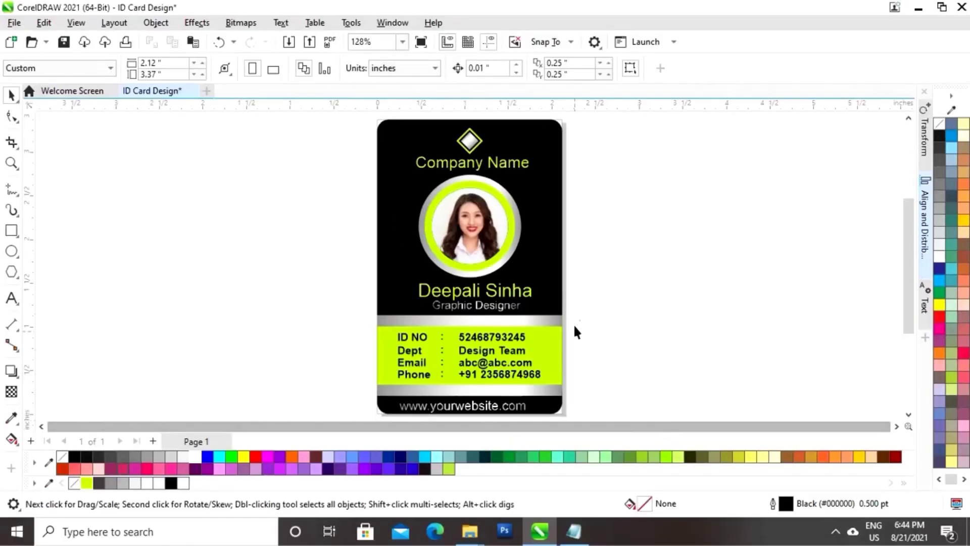
Duplicate the front card's background, both silver strips and the lime panel to the right
click(552, 391)
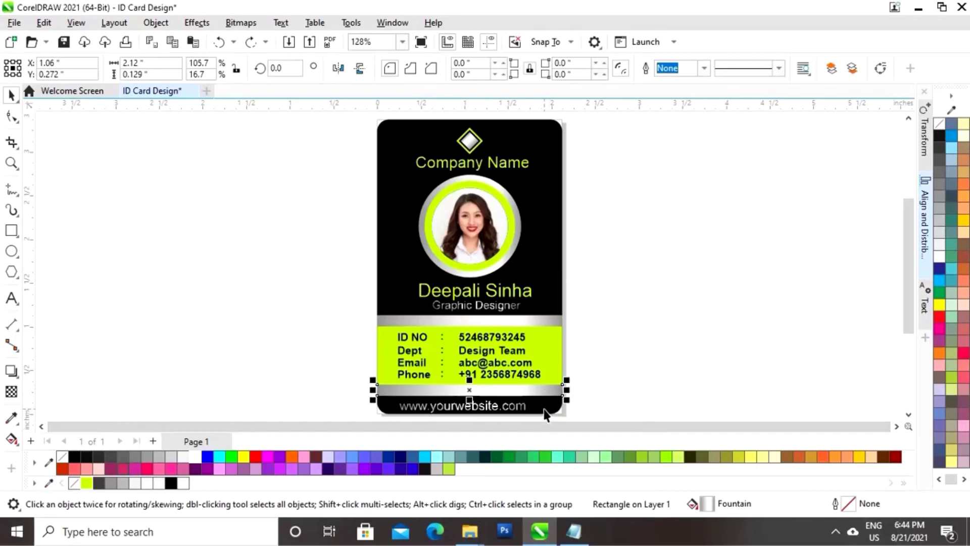
shift+click(549, 318)
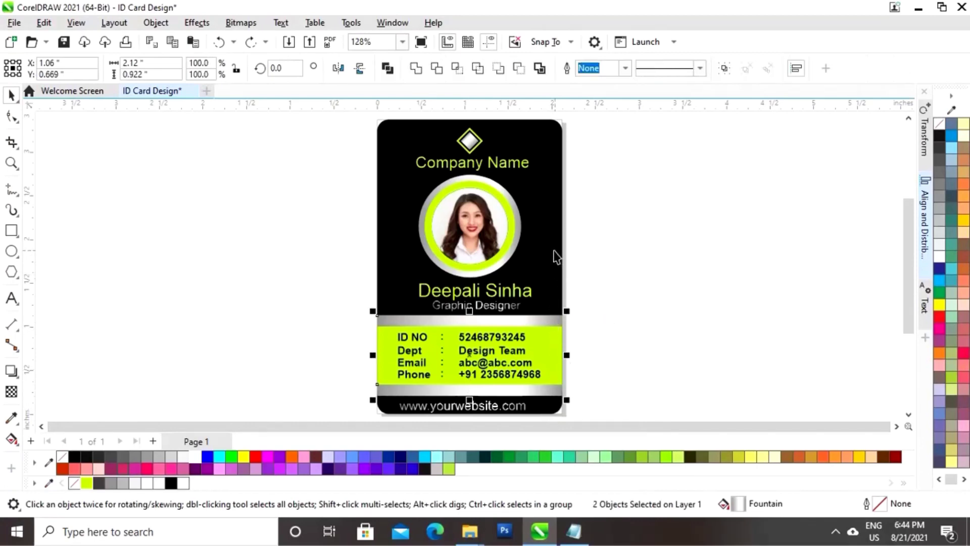
shift+click(556, 255)
shift+click(551, 352)
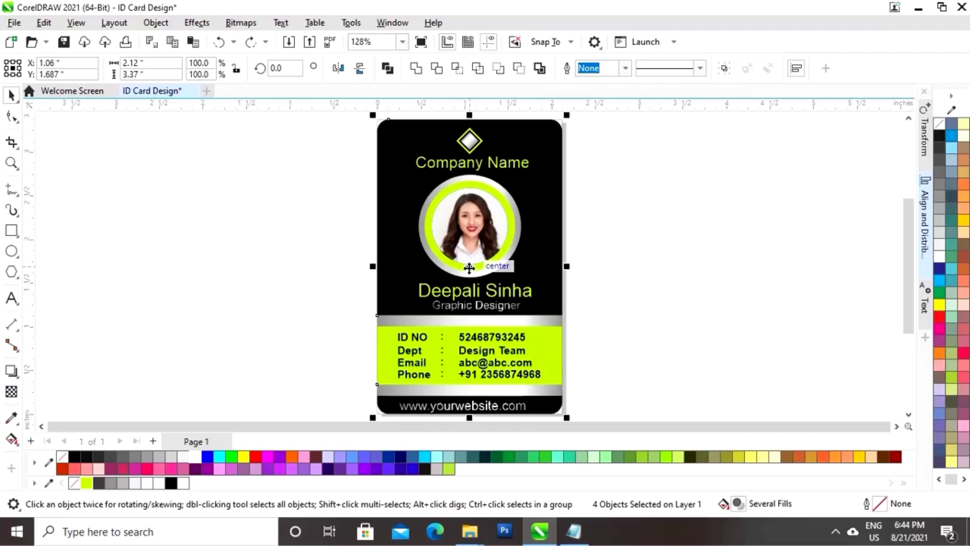
drag(469, 268, 676, 269)
click(804, 278)
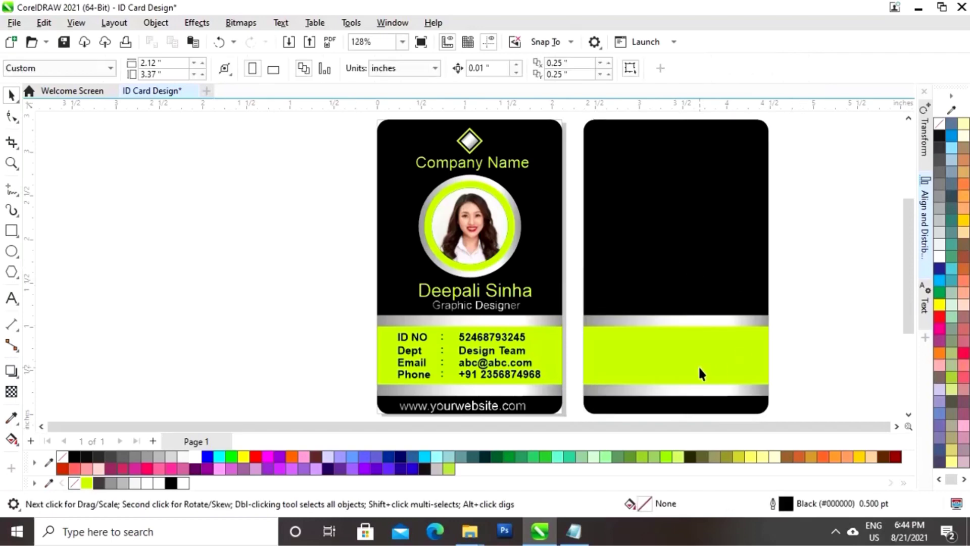
Invert the copy's colours: lime card background and a black middle band
click(655, 258)
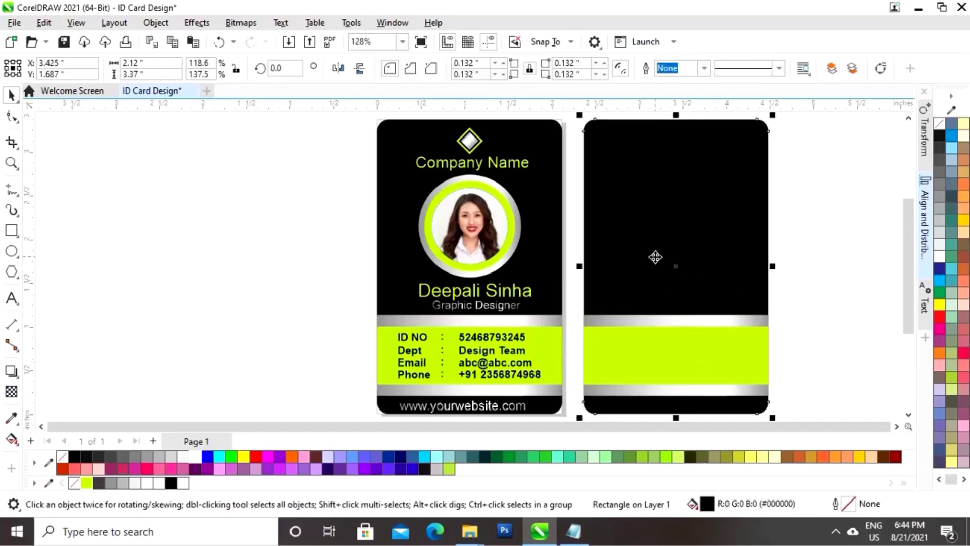
click(87, 482)
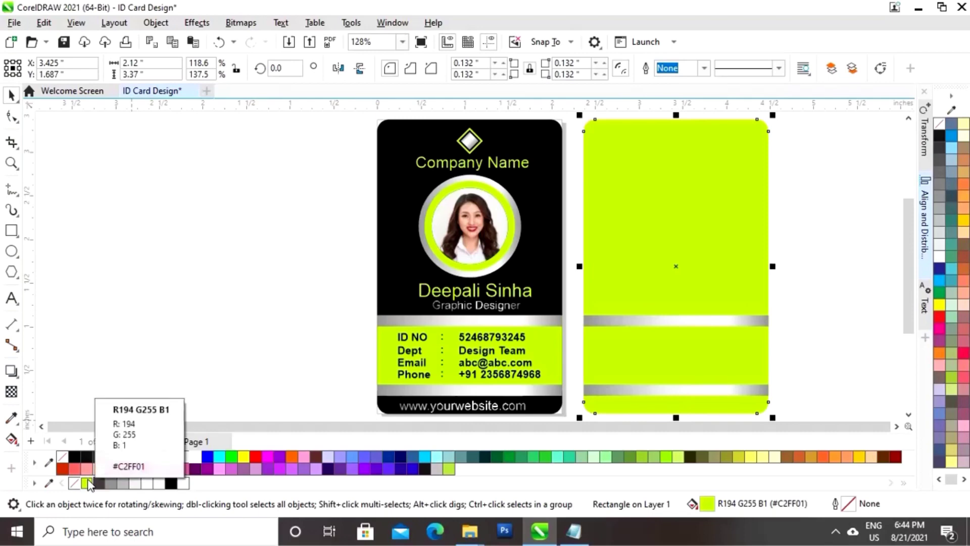
click(679, 361)
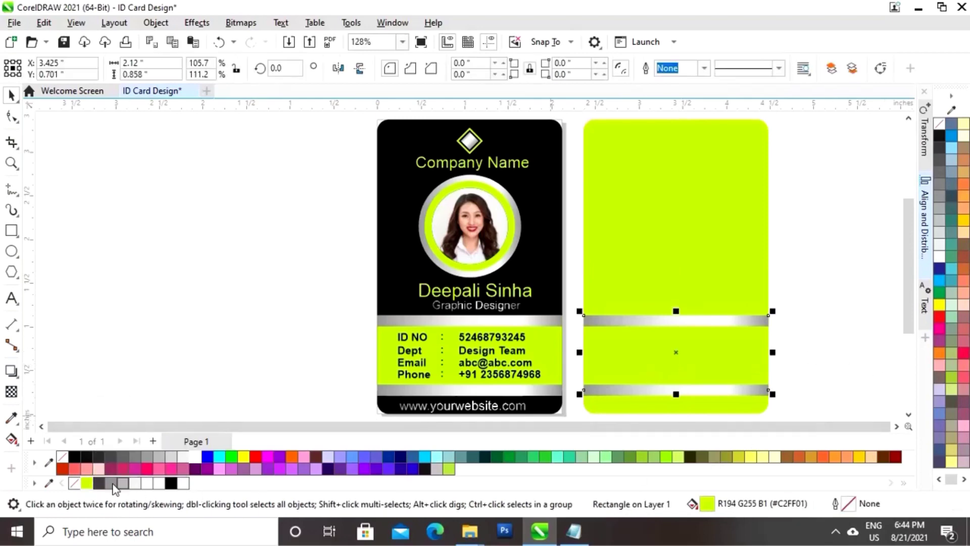
click(170, 483)
click(875, 318)
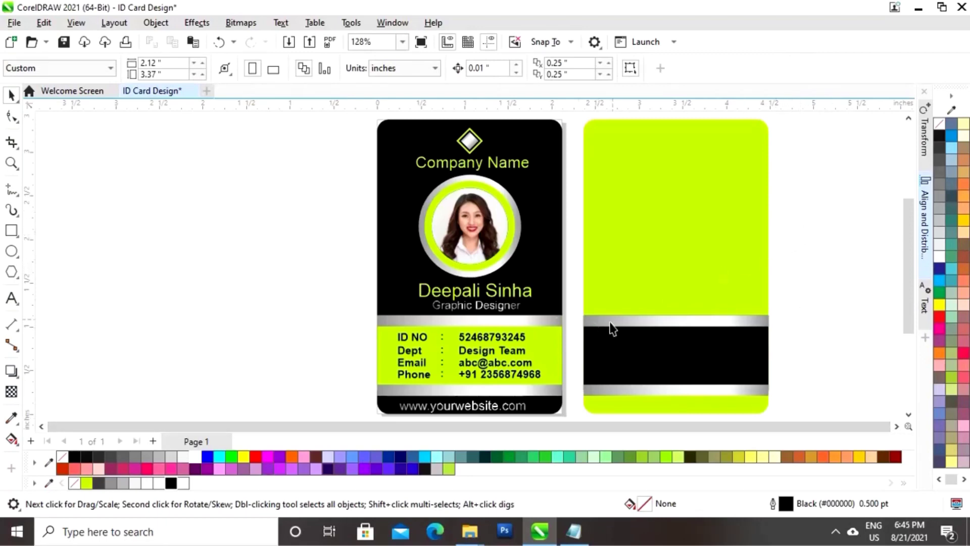
Copy the diamond logo and 'Company Name' onto the back card's black band
drag(331, 179, 565, 152)
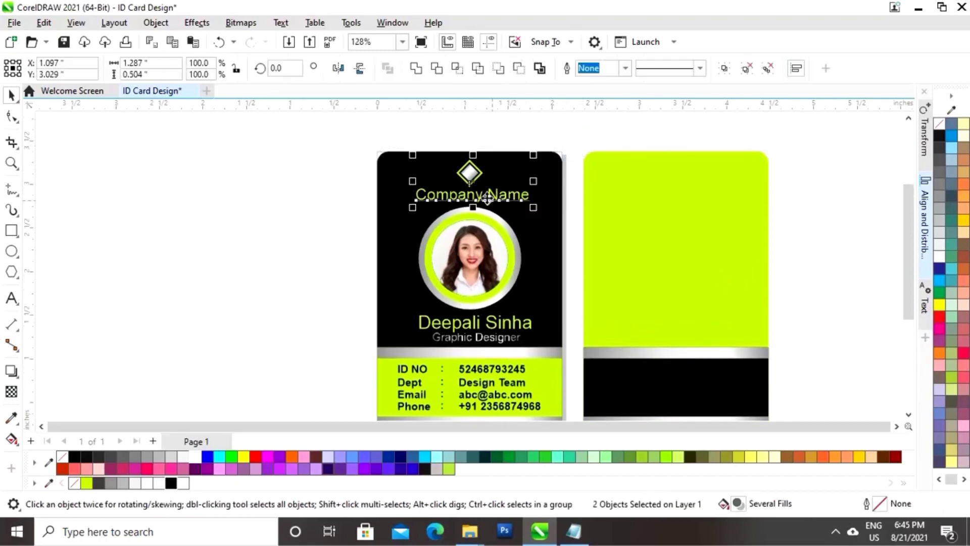
scroll(914, 283, down, 3)
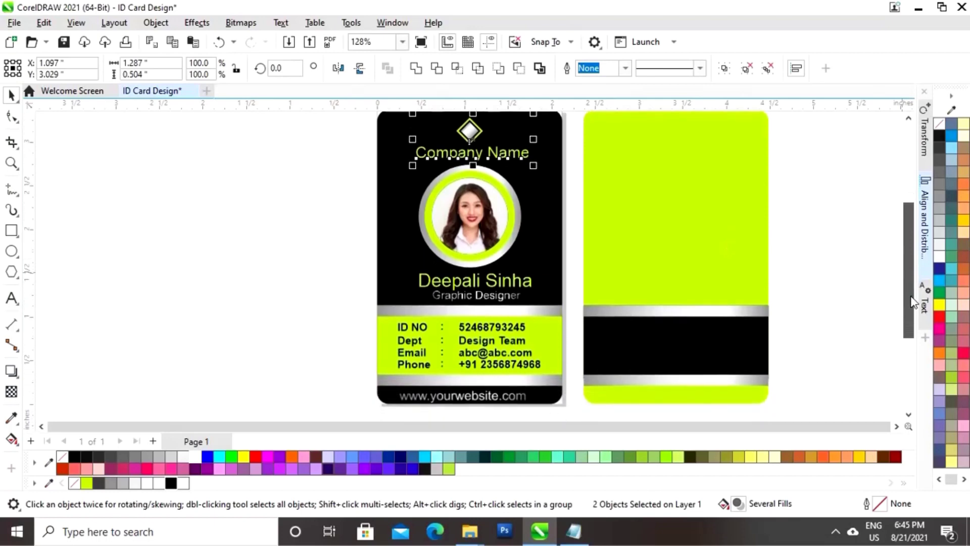
drag(476, 158, 668, 355)
right_click(668, 355)
click(798, 299)
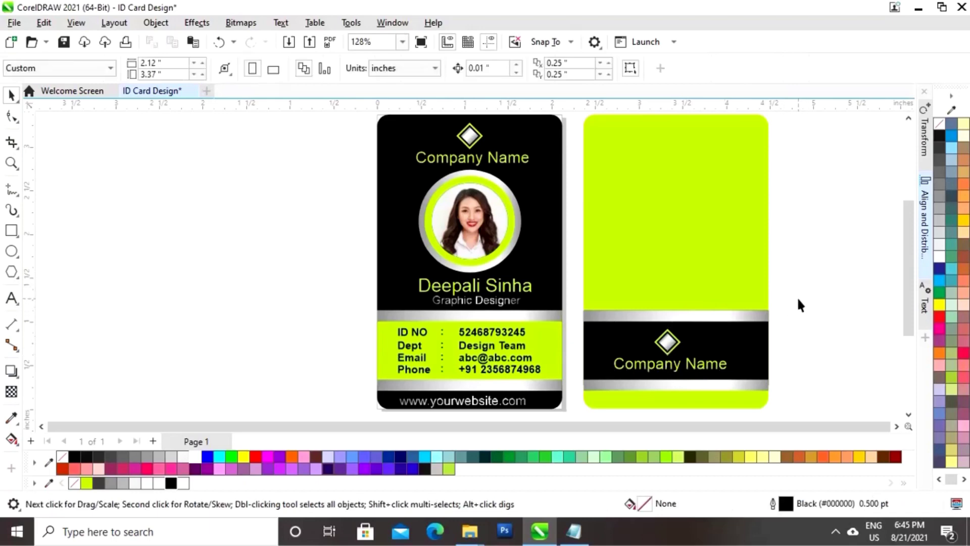
Copy the website text to the back card's lime bottom and make it black
click(474, 403)
drag(462, 404, 670, 404)
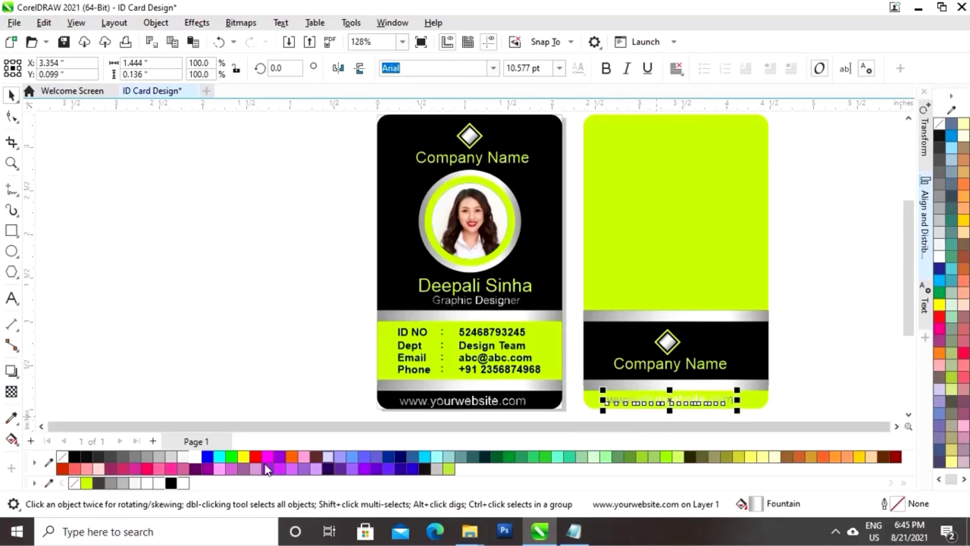
click(171, 483)
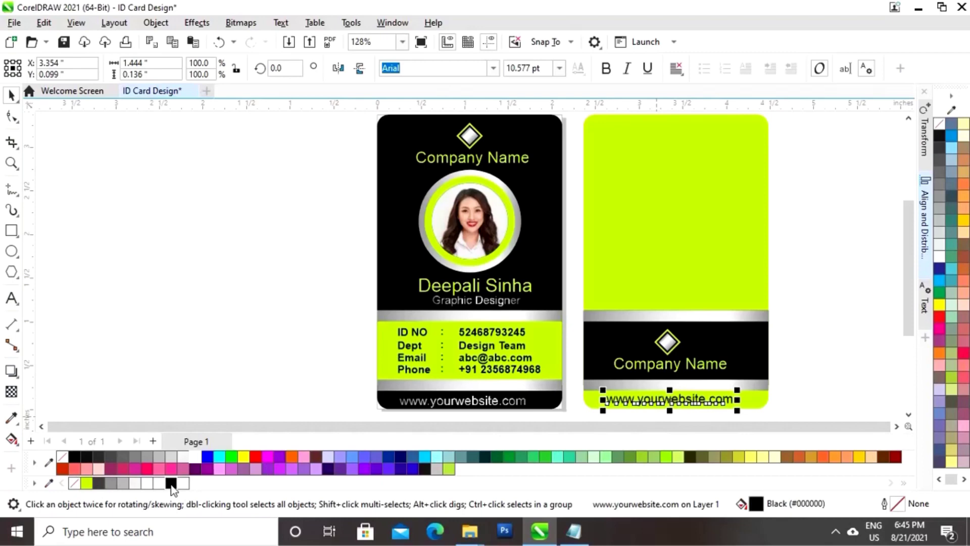
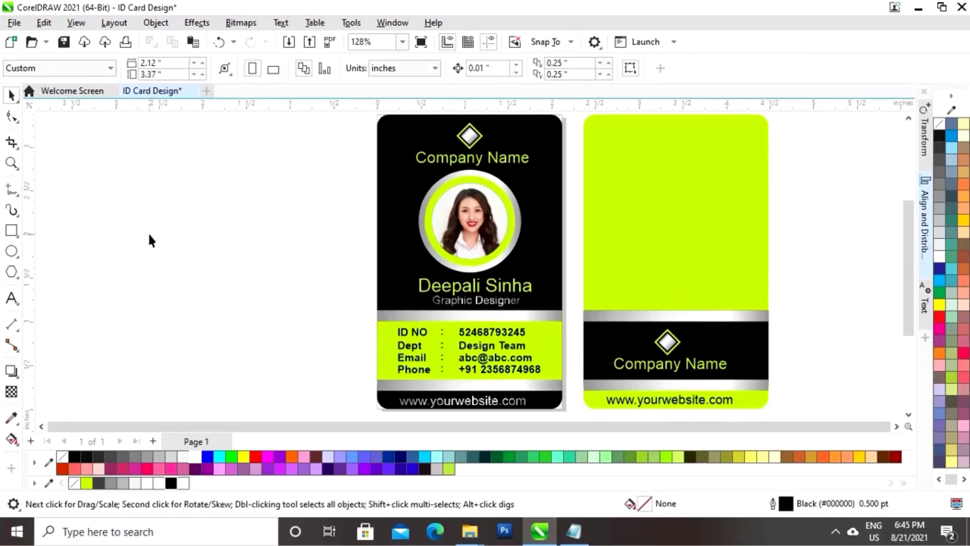
Draw a straight horizontal Bézier line across the upper lime area of the card back
click(13, 190)
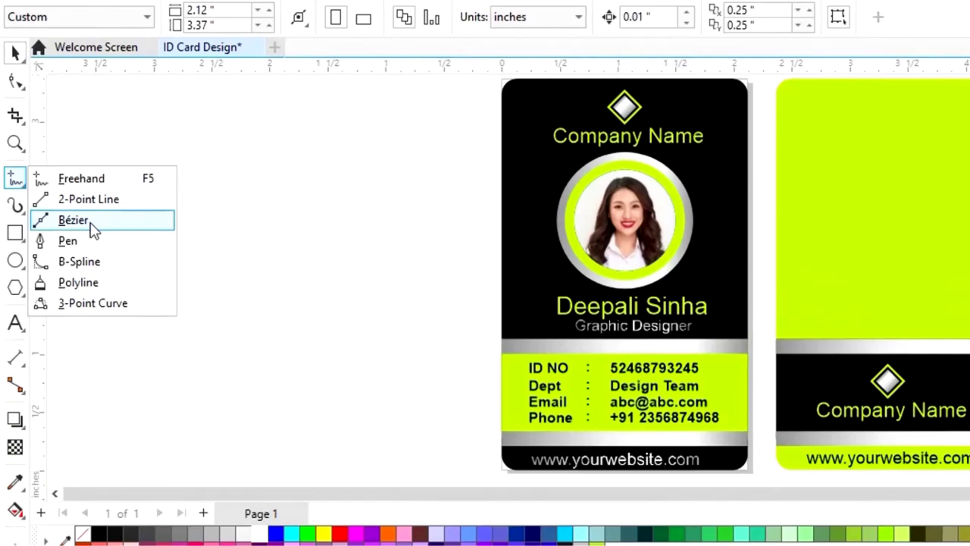
click(90, 222)
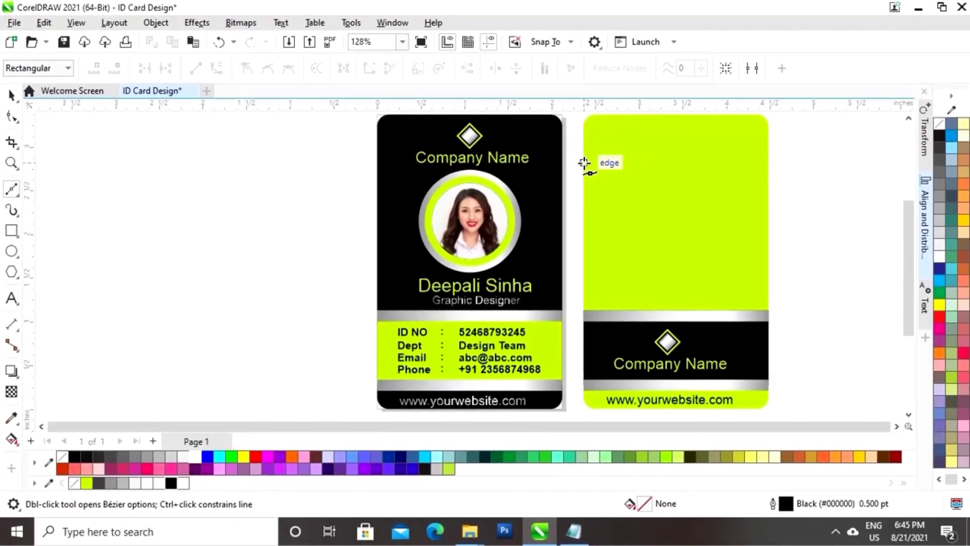
click(584, 164)
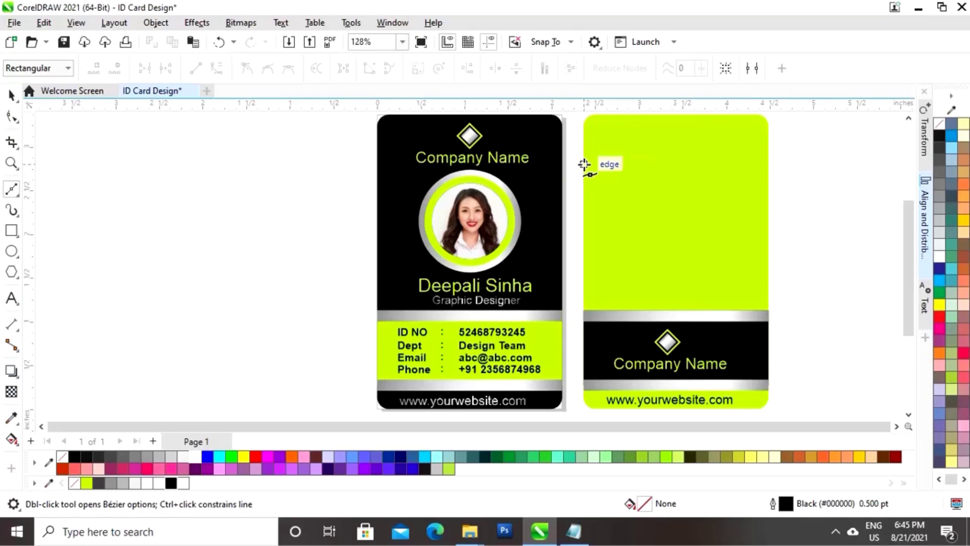
click(768, 164)
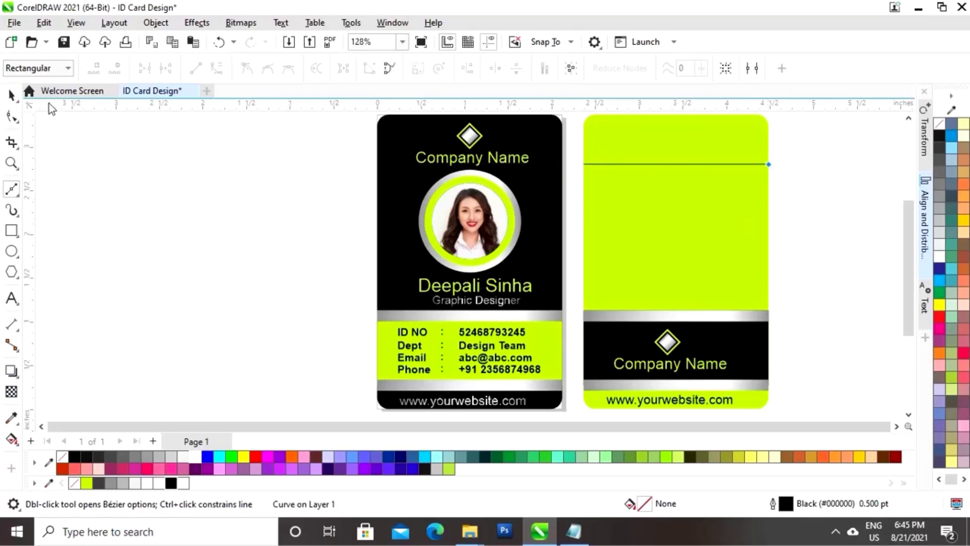
Duplicate the line lower down on the card back
click(11, 95)
click(706, 165)
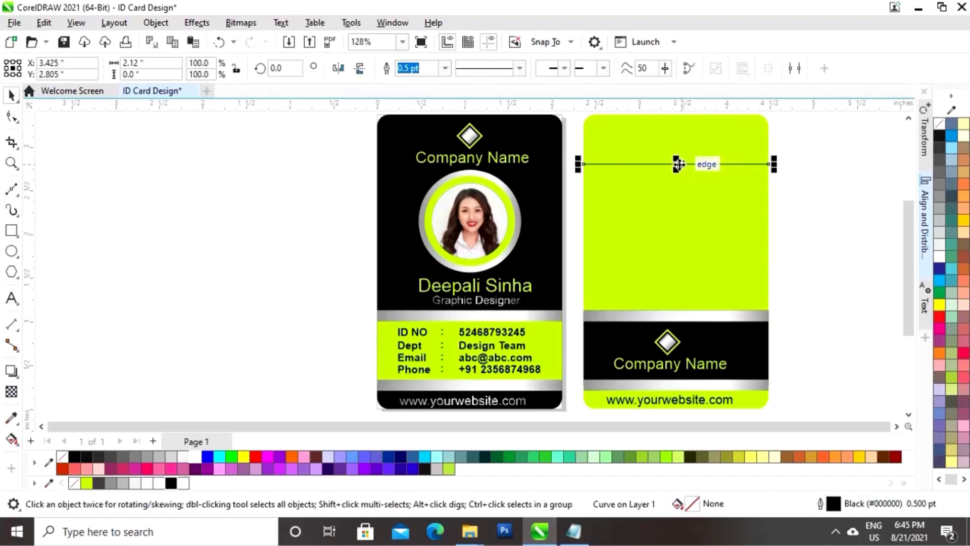
drag(678, 164, 676, 207)
click(810, 200)
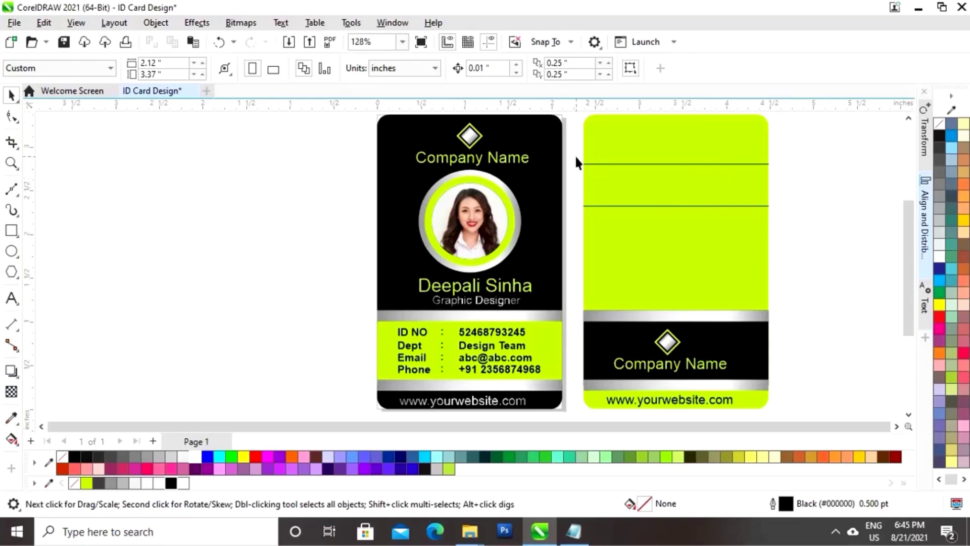
click(14, 23)
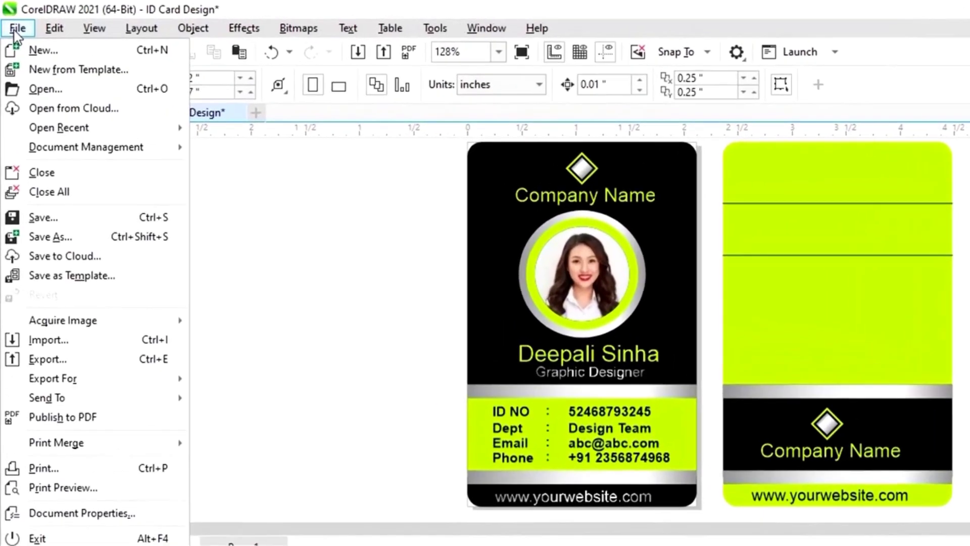
Import the barcode and signature PNG images and place them beside the card
click(57, 347)
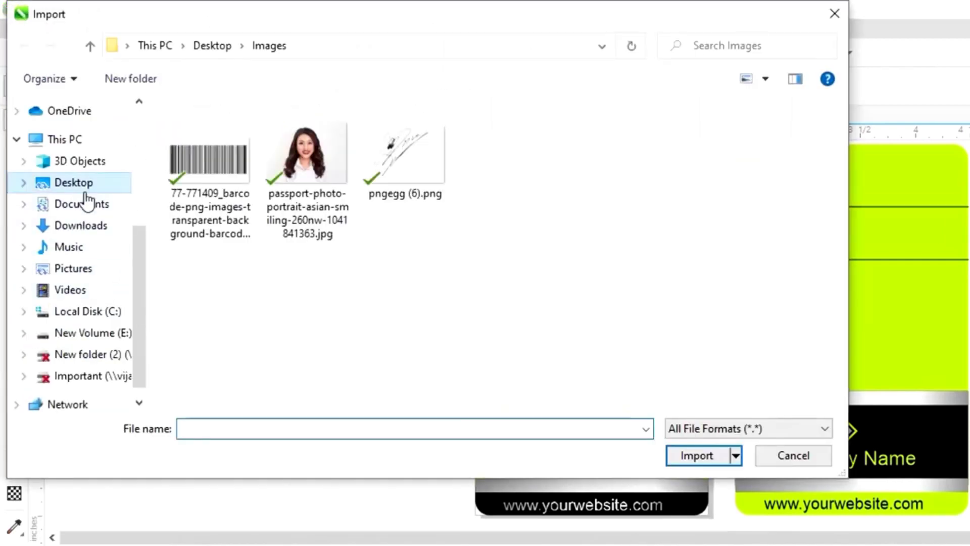
click(225, 182)
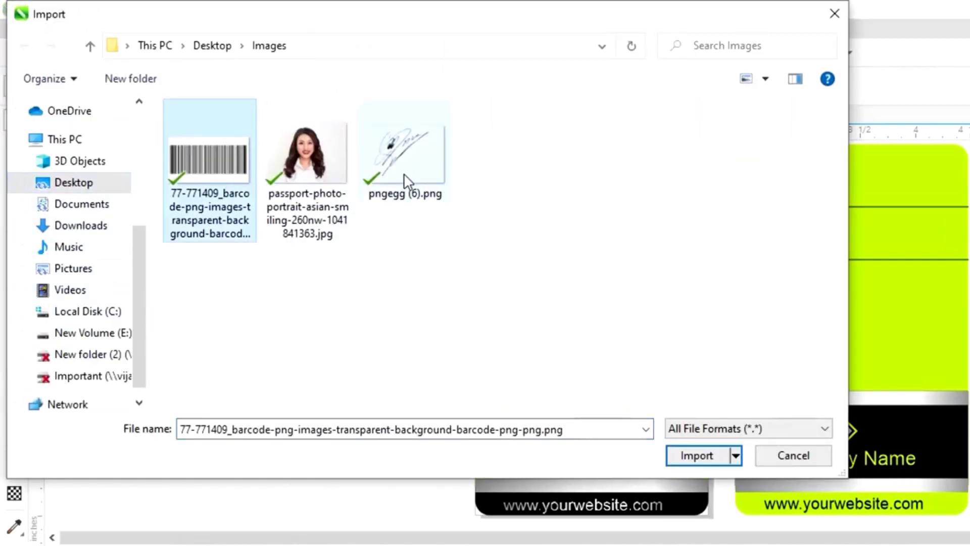
shift+click(407, 181)
click(473, 290)
click(210, 166)
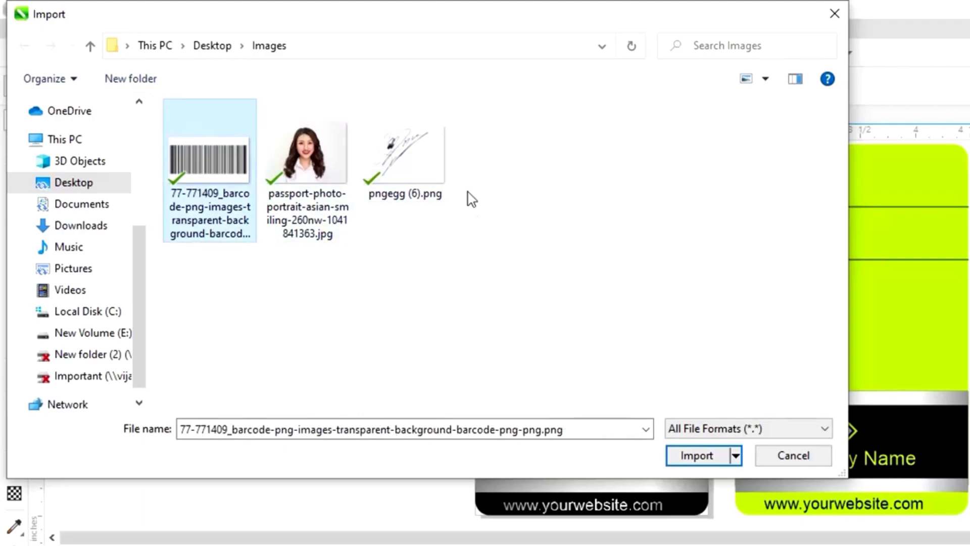
ctrl+click(439, 182)
click(698, 456)
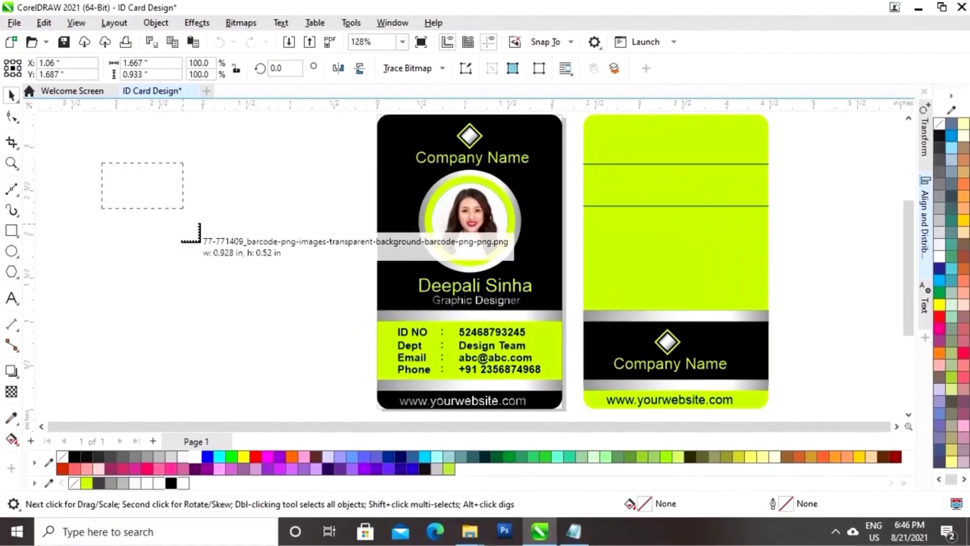
click(200, 241)
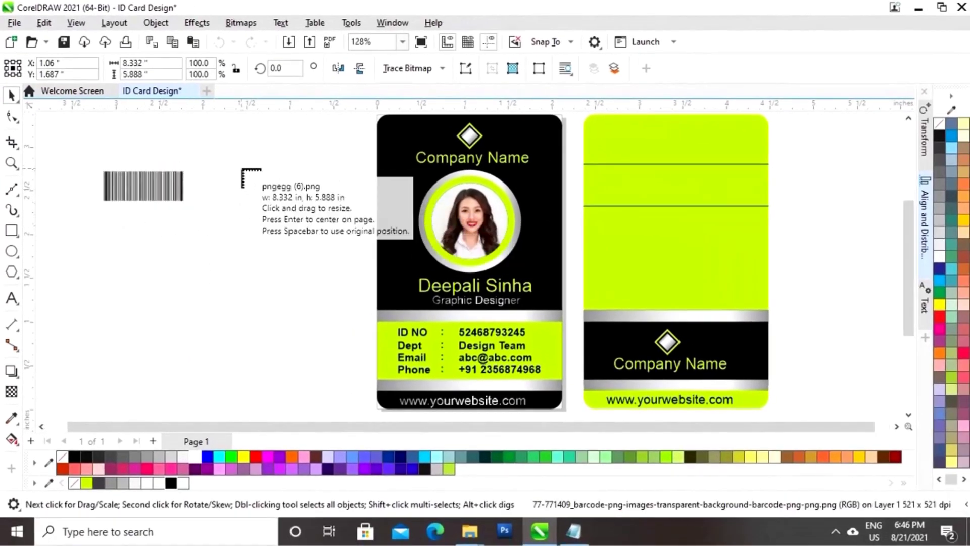
drag(306, 218, 305, 219)
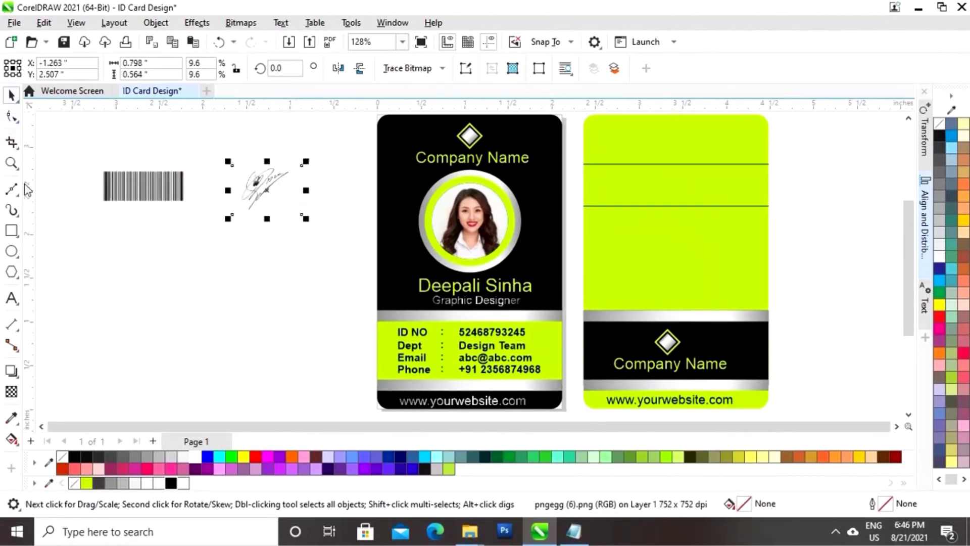
Crop the barcode image down to a narrower strip
click(156, 196)
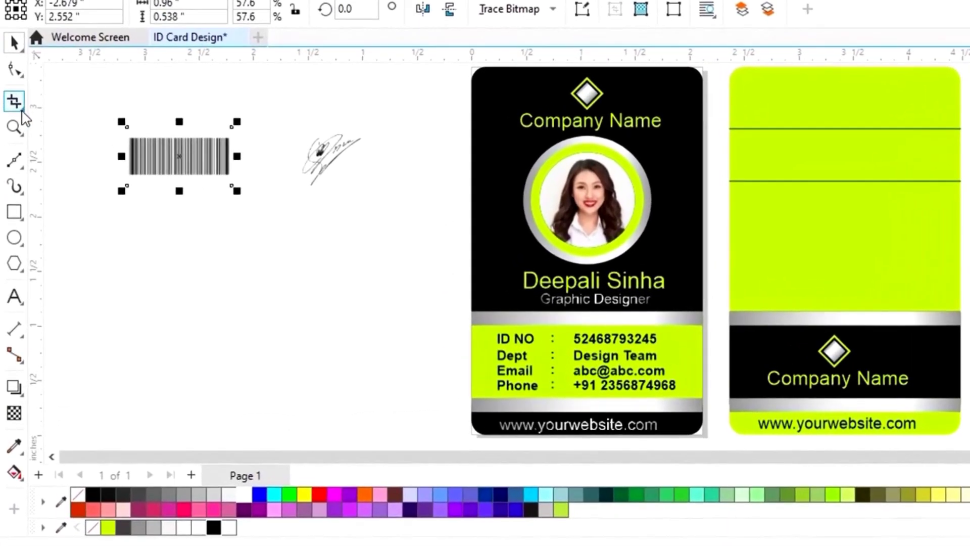
click(23, 110)
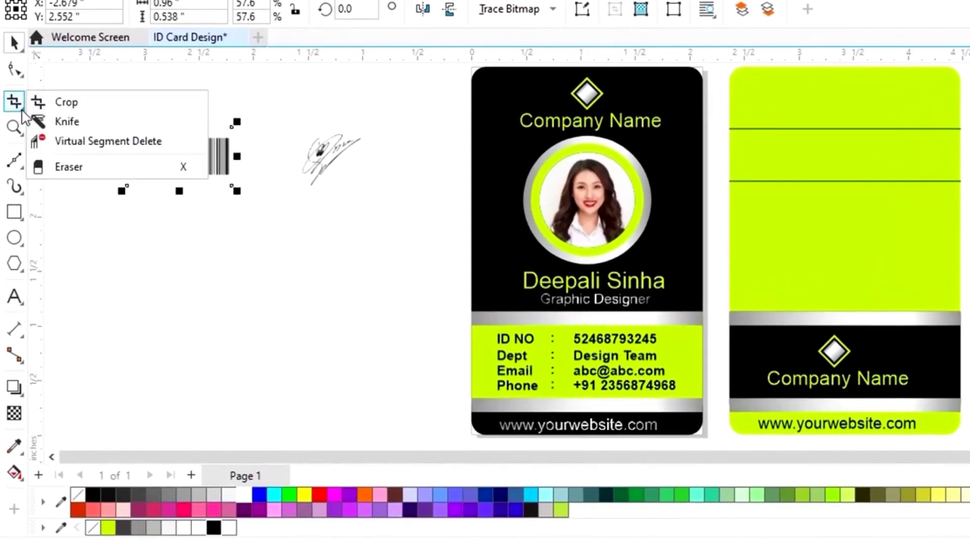
click(78, 104)
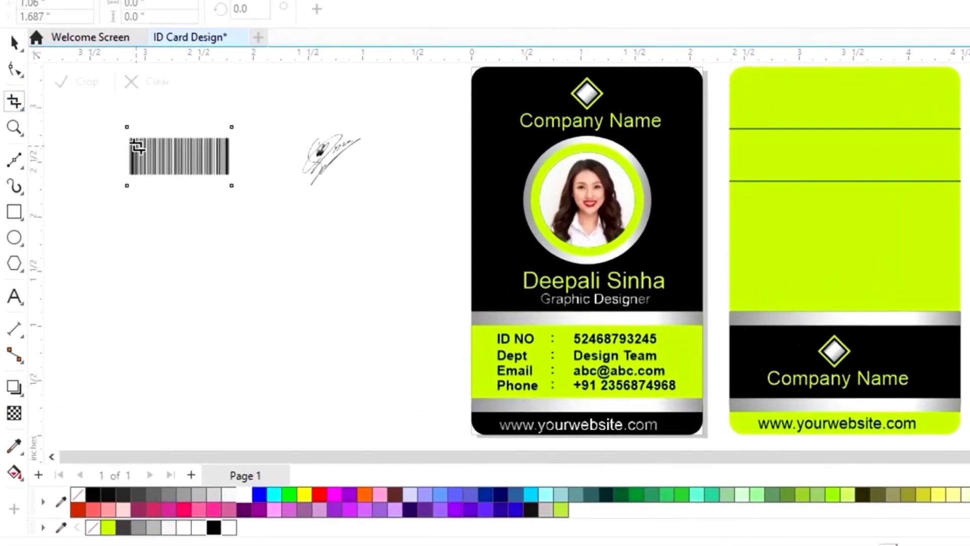
drag(132, 141, 195, 172)
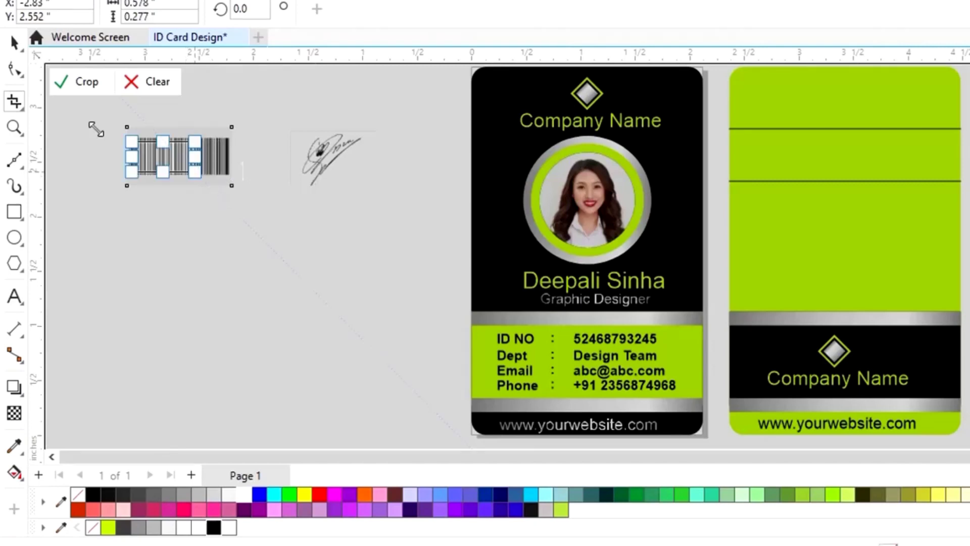
click(80, 84)
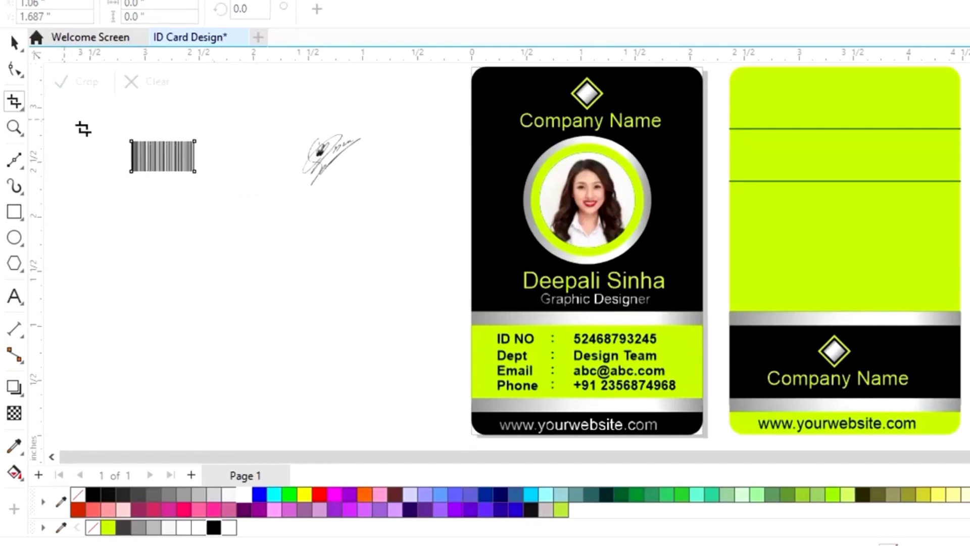
click(14, 43)
Move the cropped barcode to the top-left of the card back
click(195, 242)
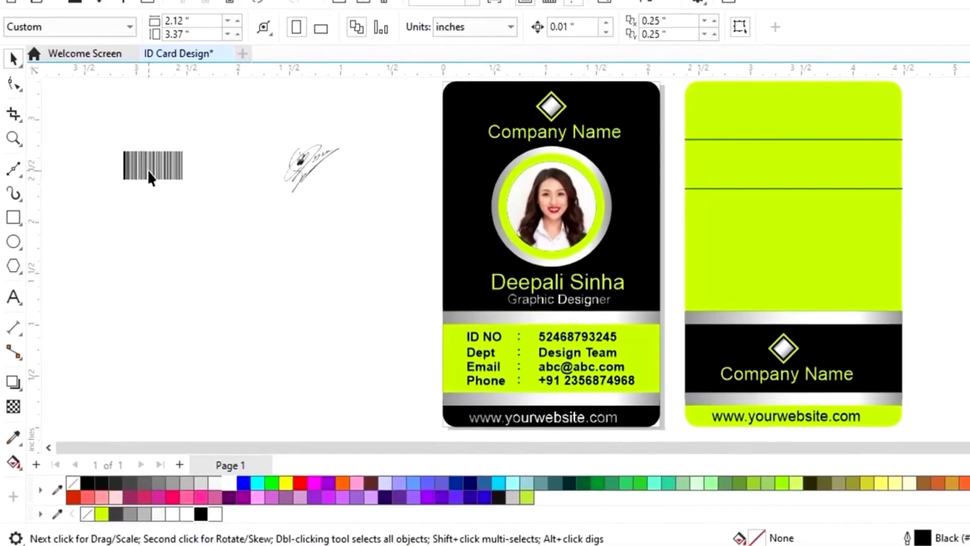
drag(150, 167, 717, 118)
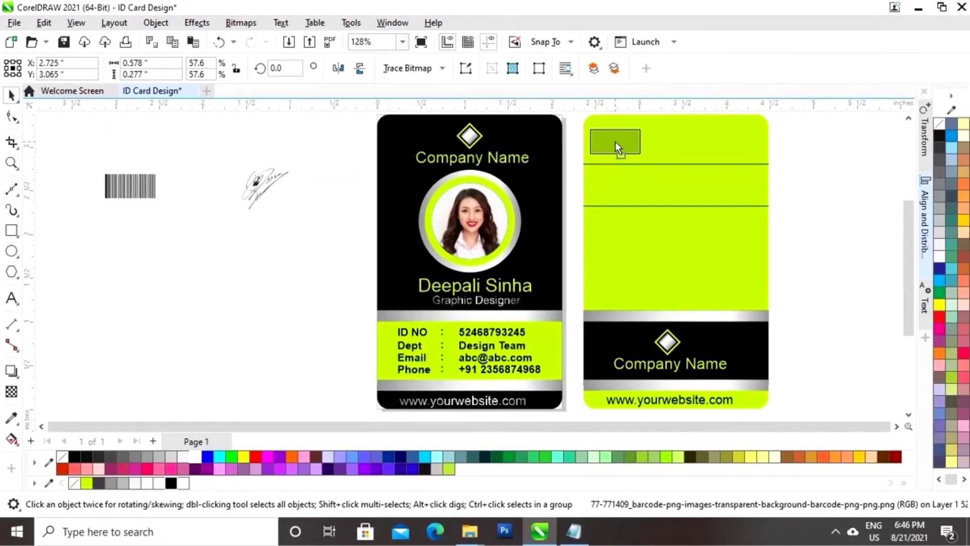
drag(615, 141, 644, 127)
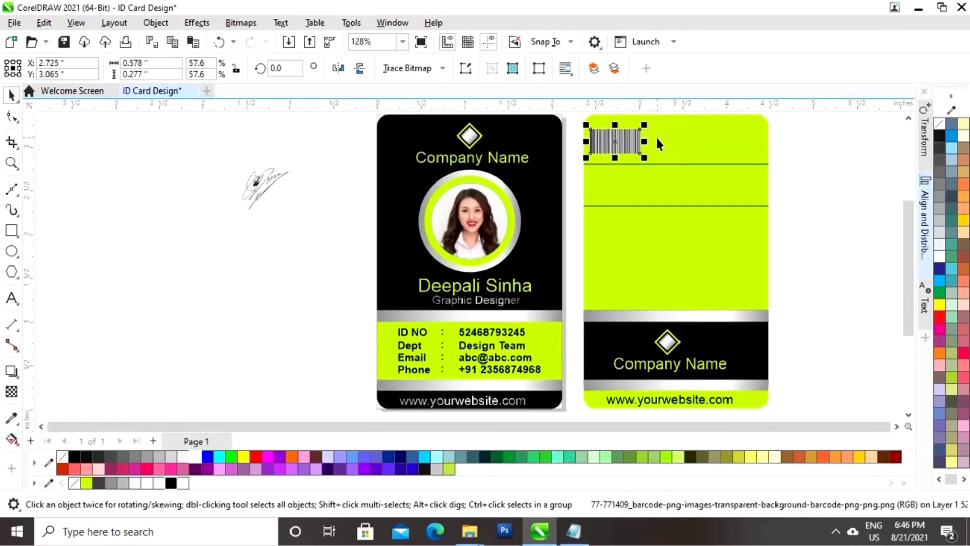
click(837, 176)
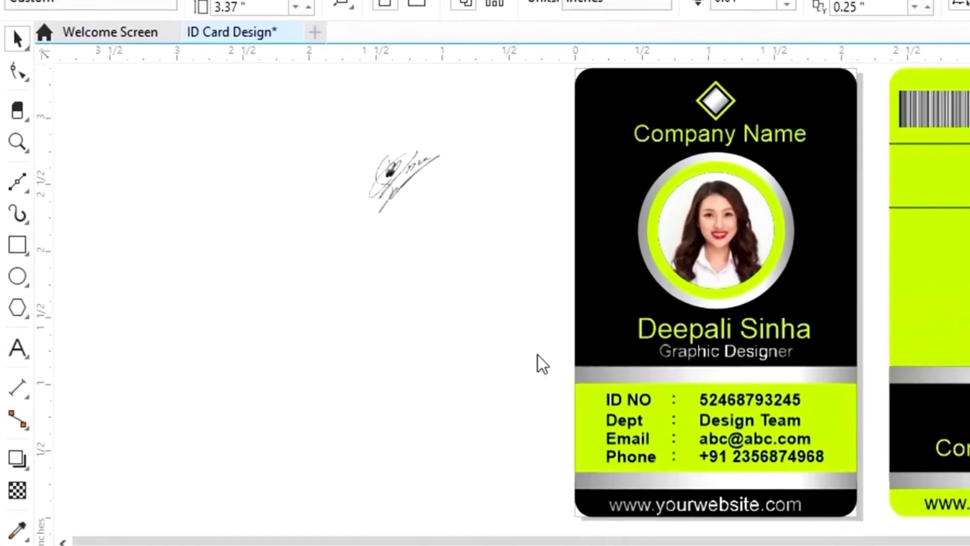
Add a 'Your Signature' text label, shrink it to about 38% and move it into the top band
key(F8)
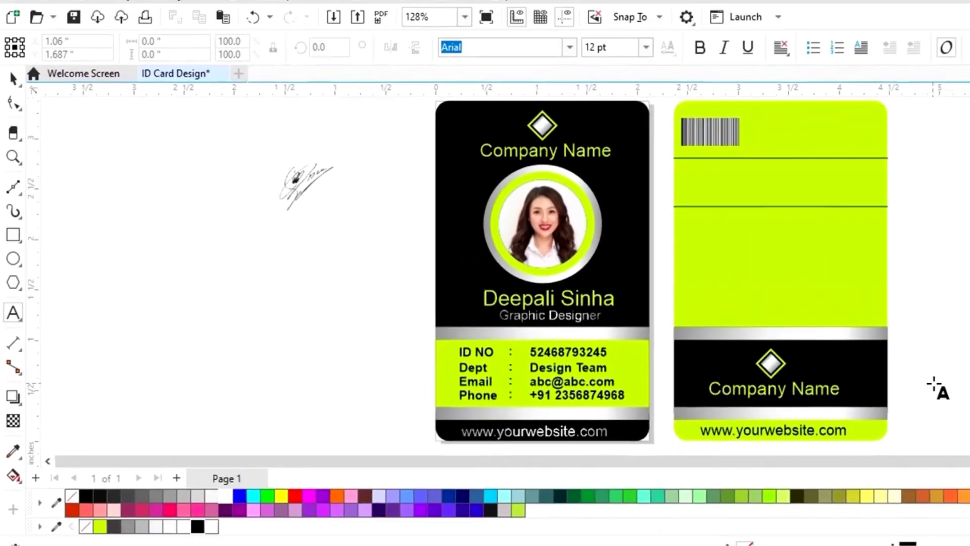
click(605, 269)
text(Y)
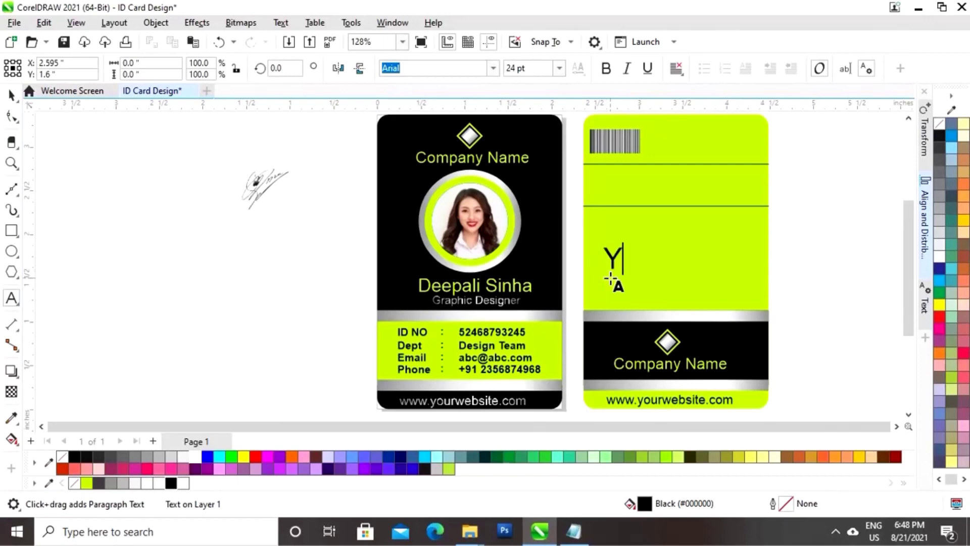
text(our Signature)
key(ctrl+space)
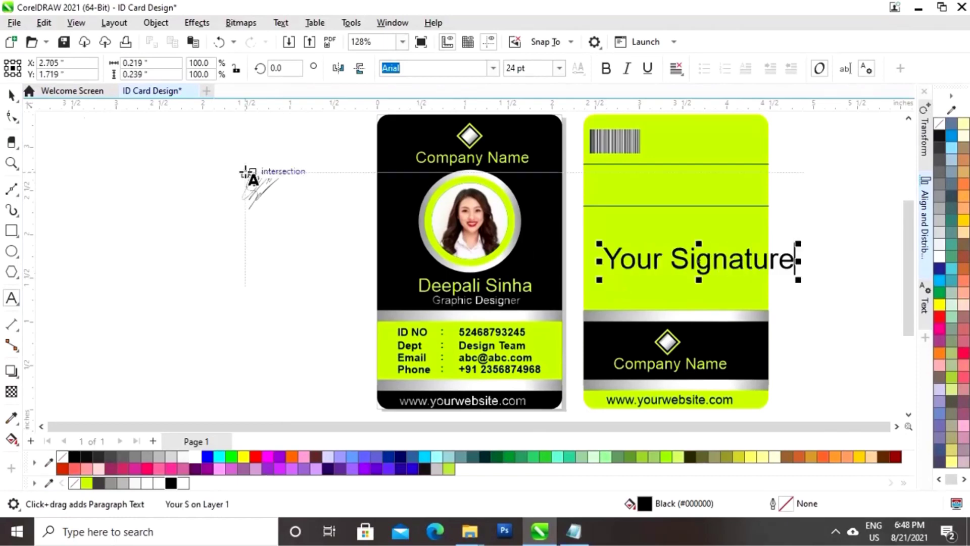
drag(798, 244, 780, 259)
drag(700, 266, 711, 158)
click(346, 269)
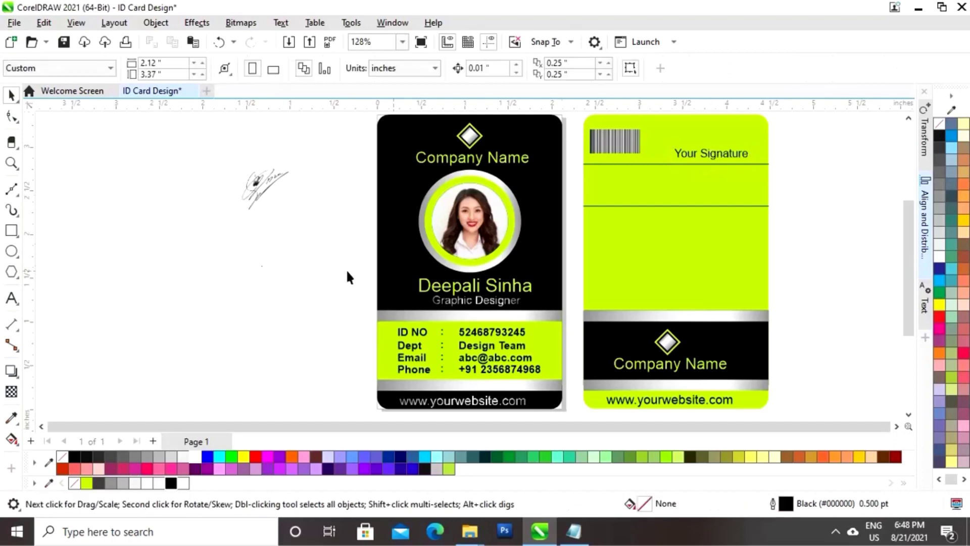
Place the signature image above the 'Your Signature' label
click(260, 186)
drag(260, 186, 684, 138)
scroll(699, 159, up, 1)
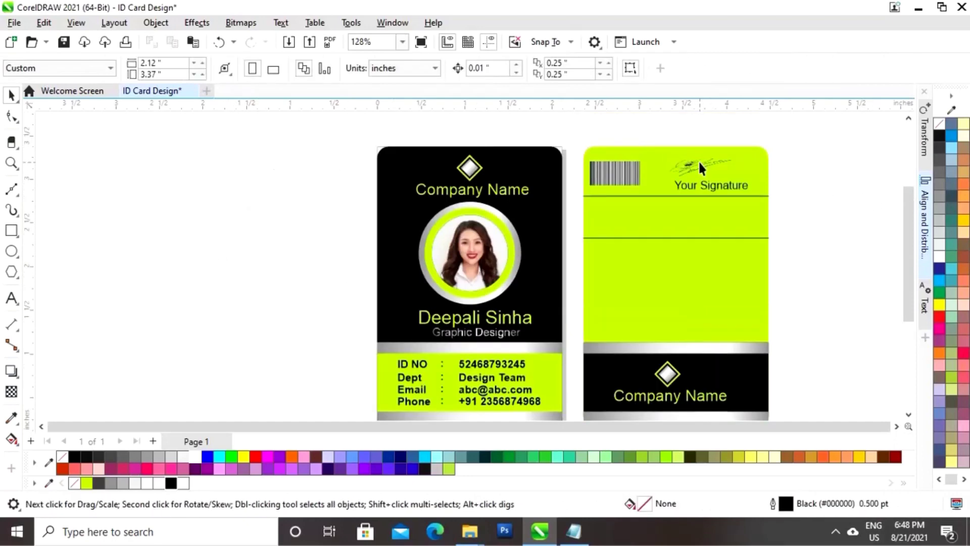
Ungroup the front card's contact details and copy the ID NO row onto the card back
click(816, 211)
drag(366, 368, 554, 345)
click(465, 371)
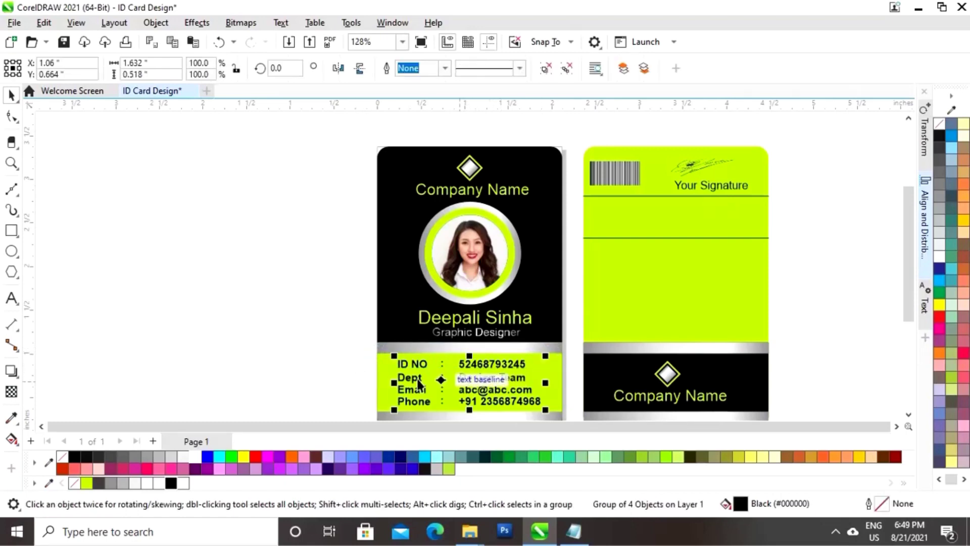
right_click(462, 378)
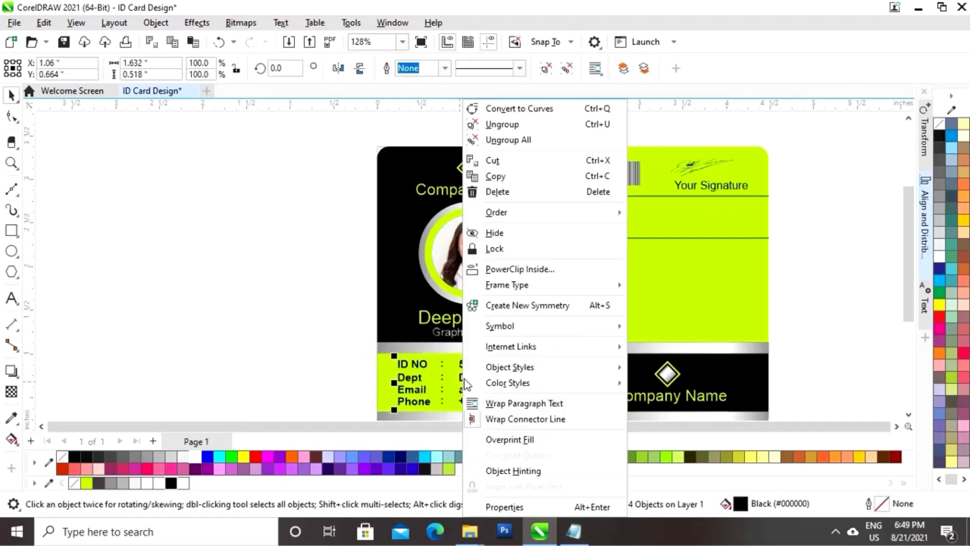
click(522, 140)
click(314, 349)
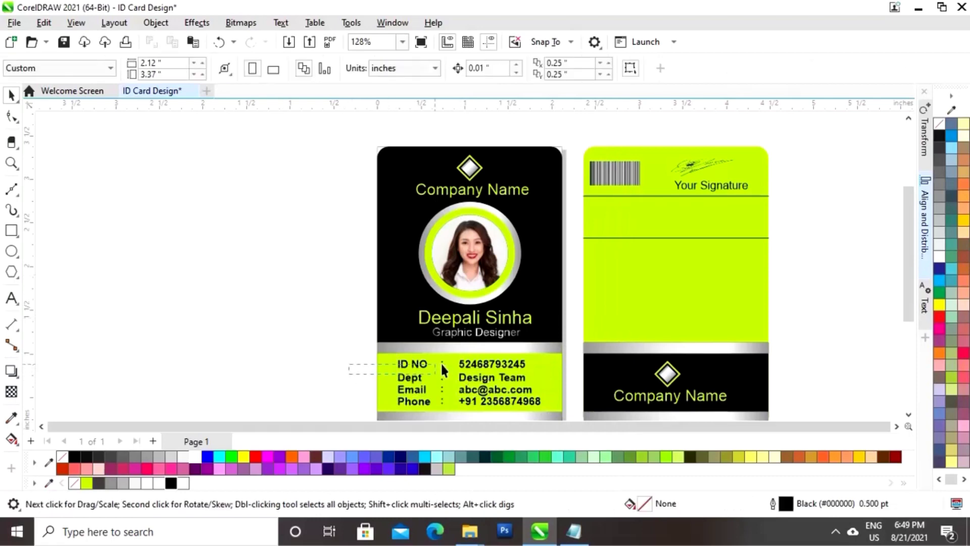
drag(562, 346, 562, 344)
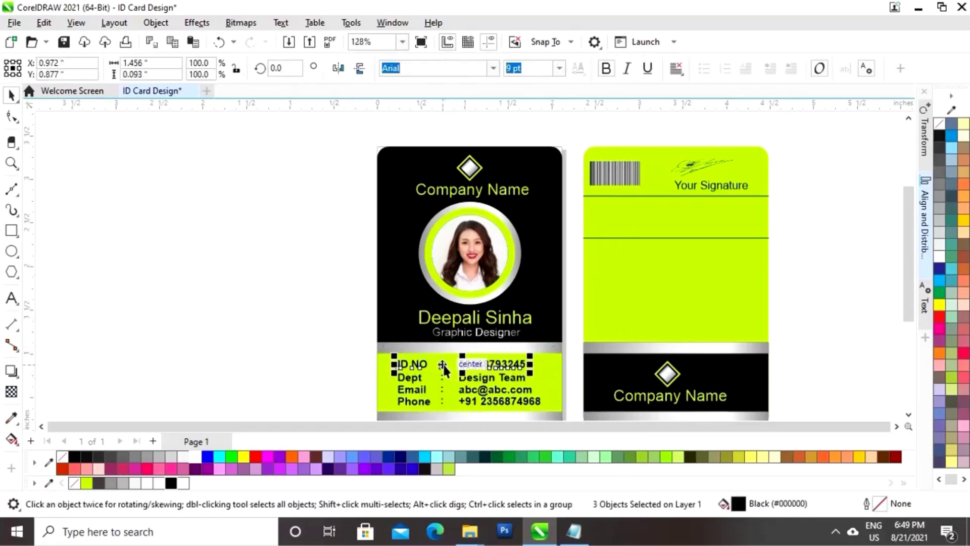
drag(445, 364, 650, 205)
click(773, 232)
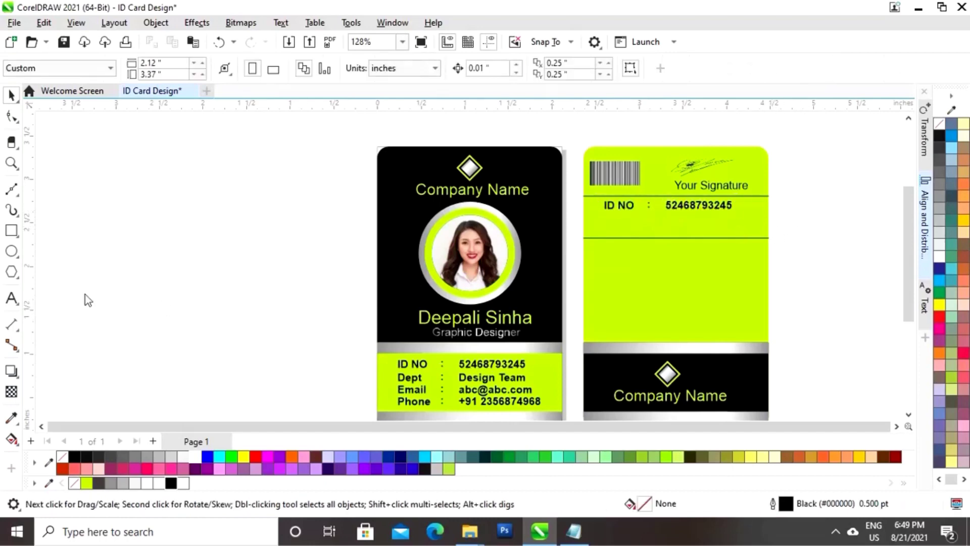
Relabel the copied row 'Join Date' with the value 5-Nov-1986
key(F8)
text(Join Date)
key(ctrl+space)
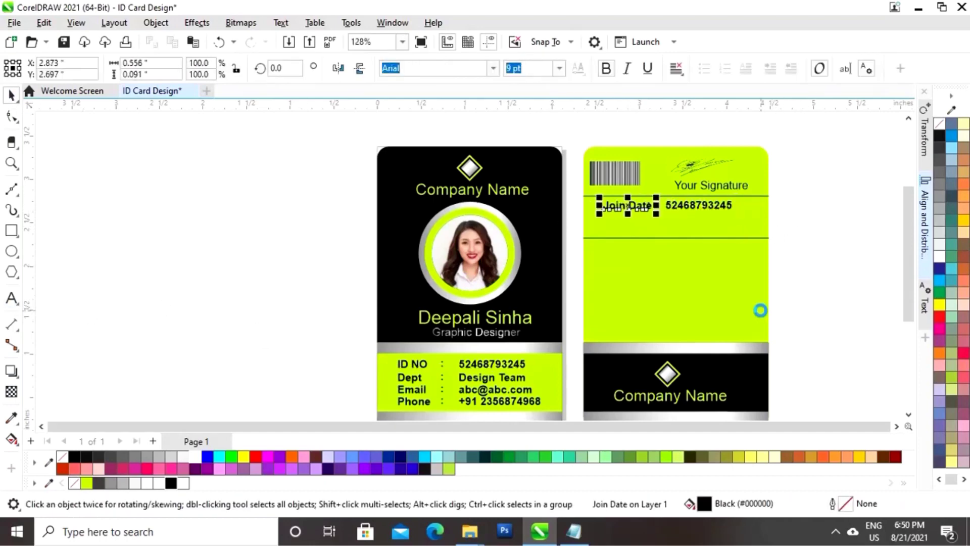
drag(819, 237, 641, 204)
double_click(702, 206)
key(BackSpace)
key(BackSpace)
key(BackSpace)
key(BackSpace)
key(BackSpace)
key(BackSpace)
key(BackSpace)
key(BackSpace)
key(BackSpace)
key(BackSpace)
key(BackSpace)
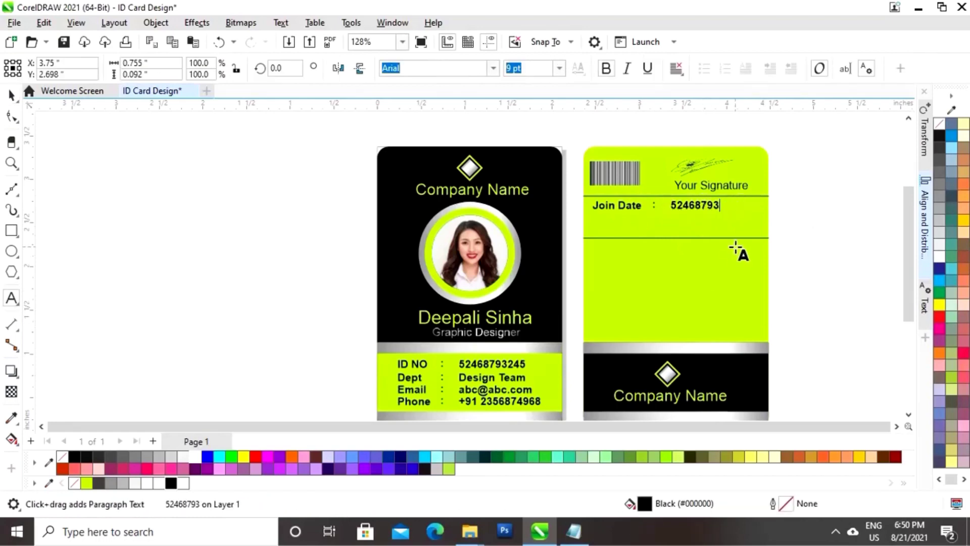
text(5-Nov-1986)
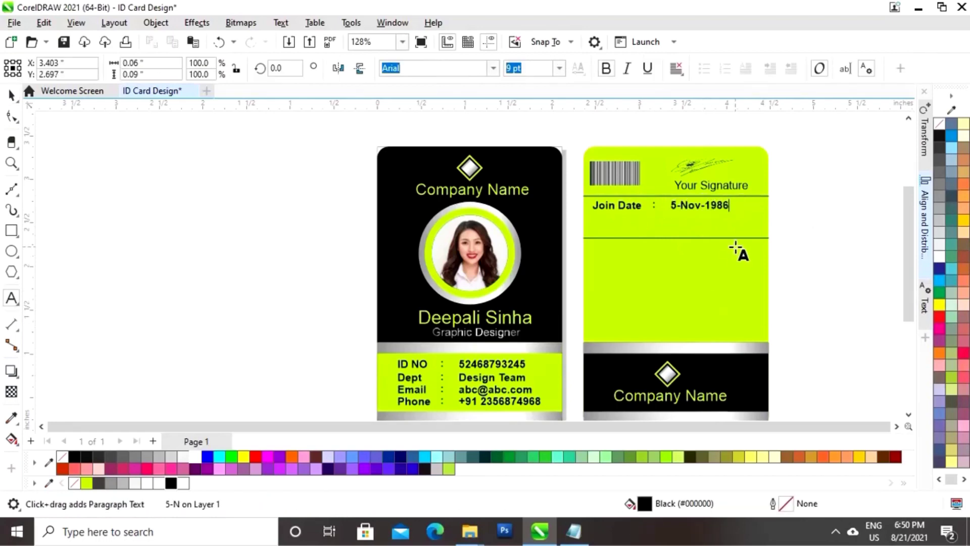
key(ctrl+space)
Duplicate the Join Date row just below it and relabel the copy 'Expire Date'
drag(812, 223, 576, 196)
drag(662, 206, 663, 218)
click(12, 298)
key(BackSpace)
key(BackSpace)
key(BackSpace)
key(BackSpace)
key(BackSpace)
key(BackSpace)
key(BackSpace)
key(BackSpace)
key(BackSpace)
text(Expire )
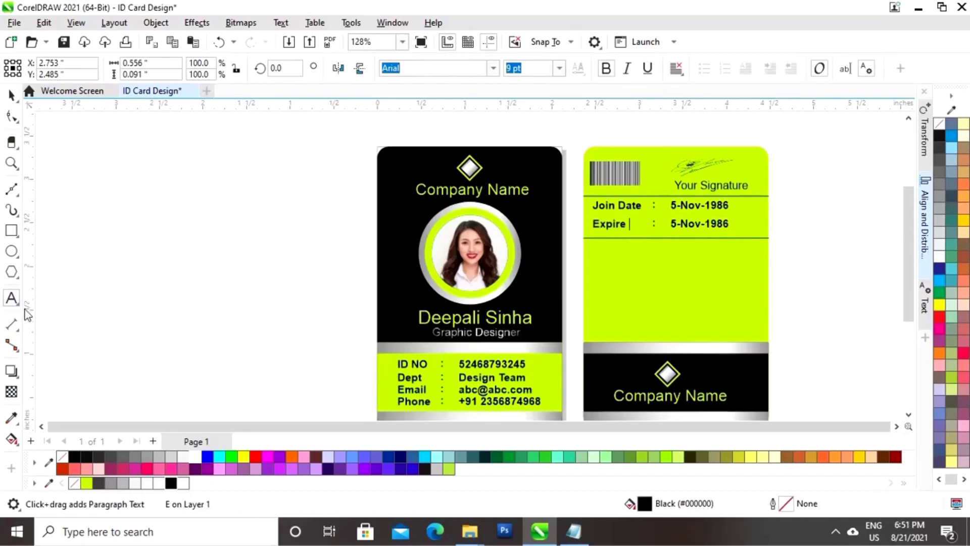
text(Date)
key(ctrl+space)
Nudge the colons and dates right and change the expire date to 5-Nov-2000
drag(741, 192, 650, 239)
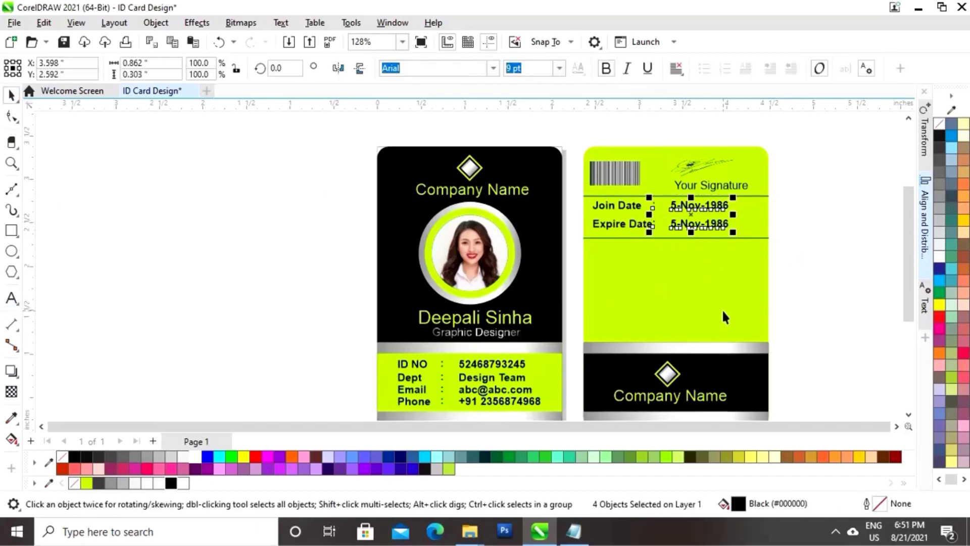
key(Right)
click(11, 297)
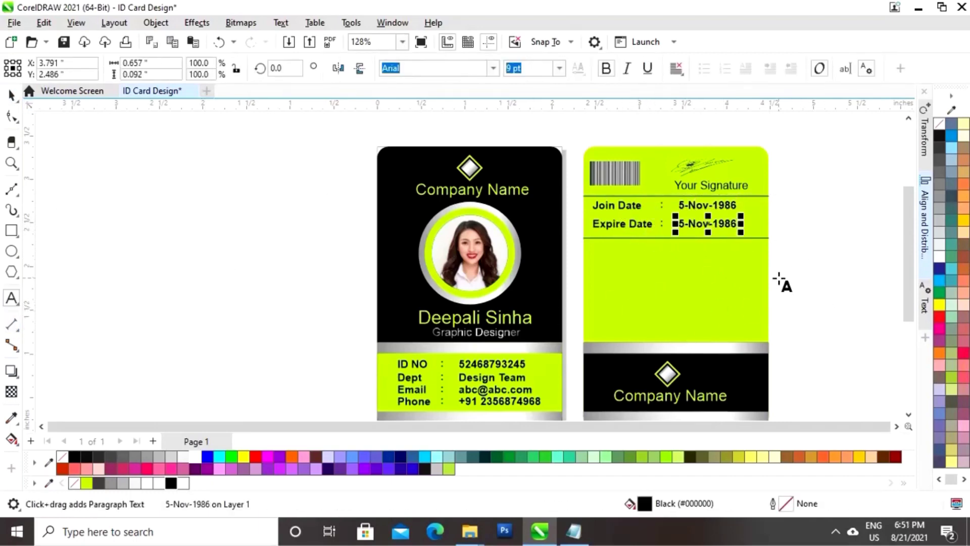
key(BackSpace)
key(BackSpace)
key(BackSpace)
key(BackSpace)
text(2000)
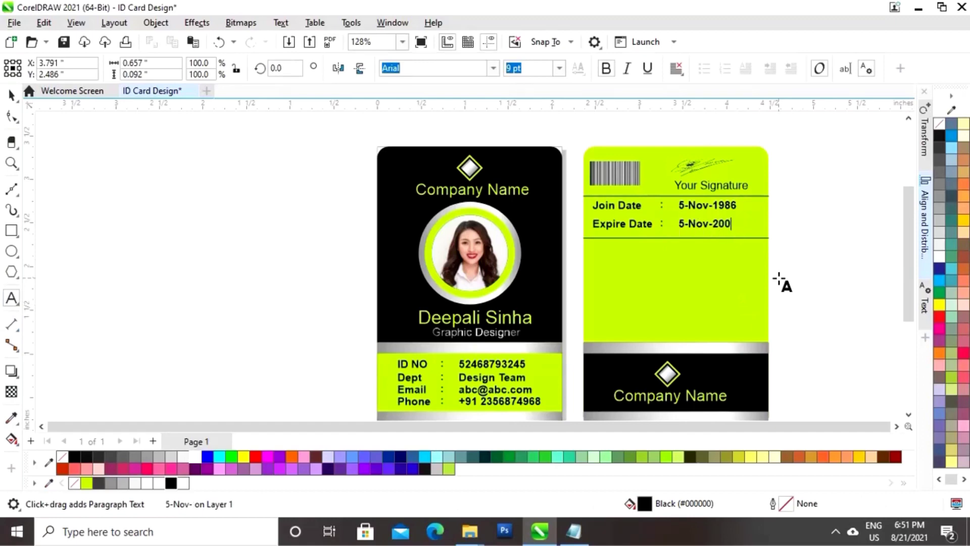
click(11, 94)
click(195, 255)
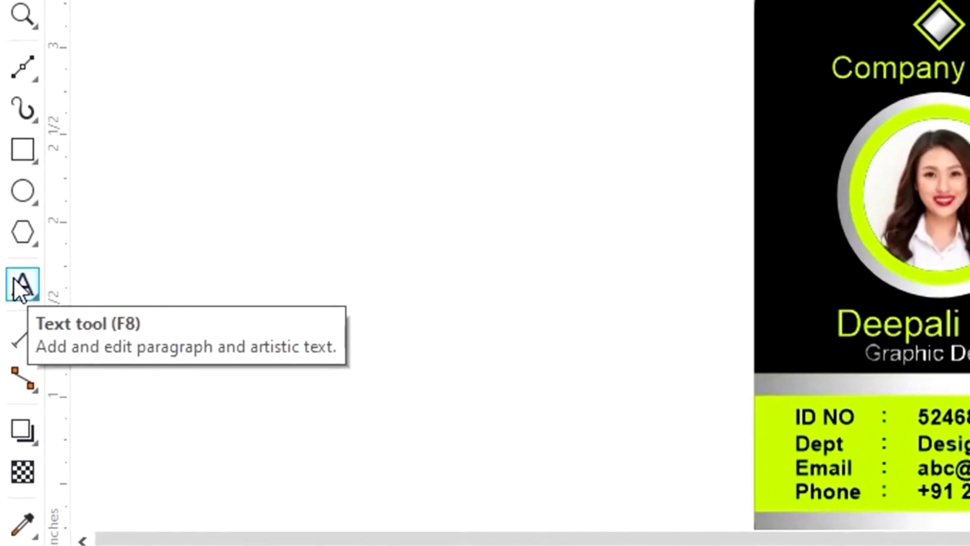
Type a 'Terms and Conditions' heading, scale it down and centre it on the card back
click(20, 285)
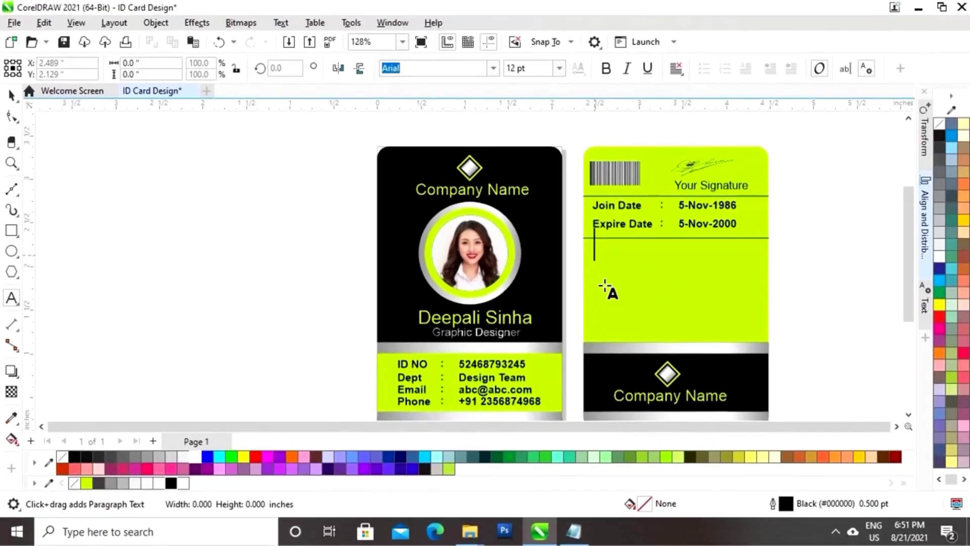
text(Term)
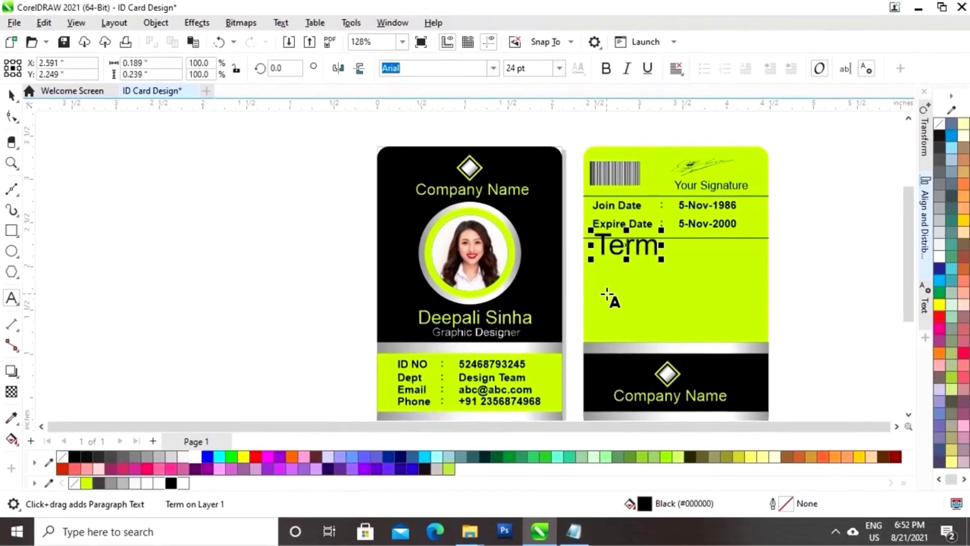
text(s and Con)
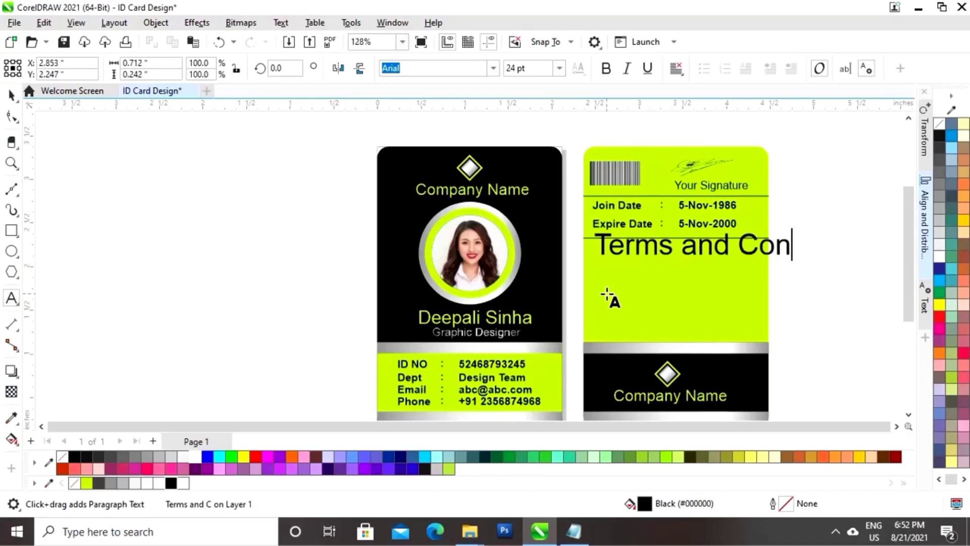
text(ditions)
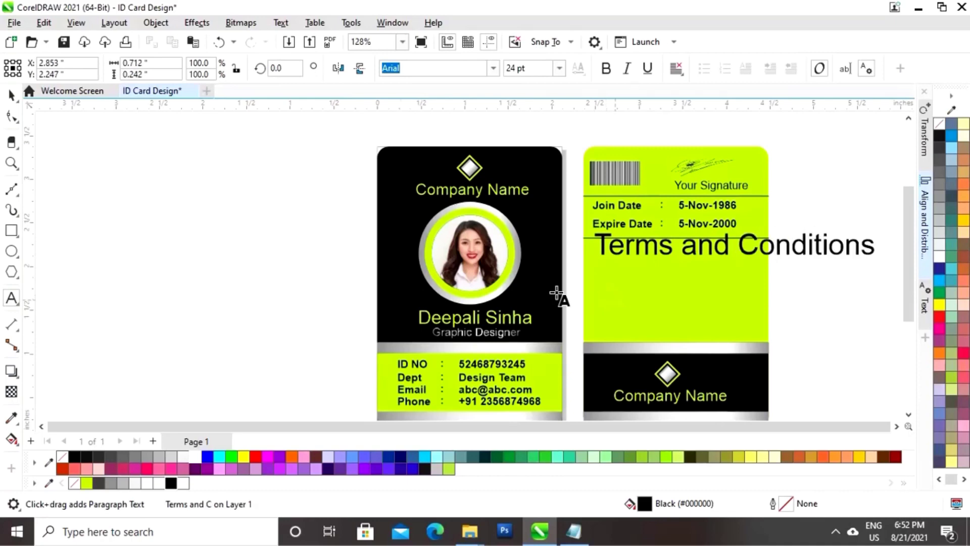
key(ctrl+space)
drag(882, 226, 667, 173)
click(781, 234)
key(Tab)
click(804, 264)
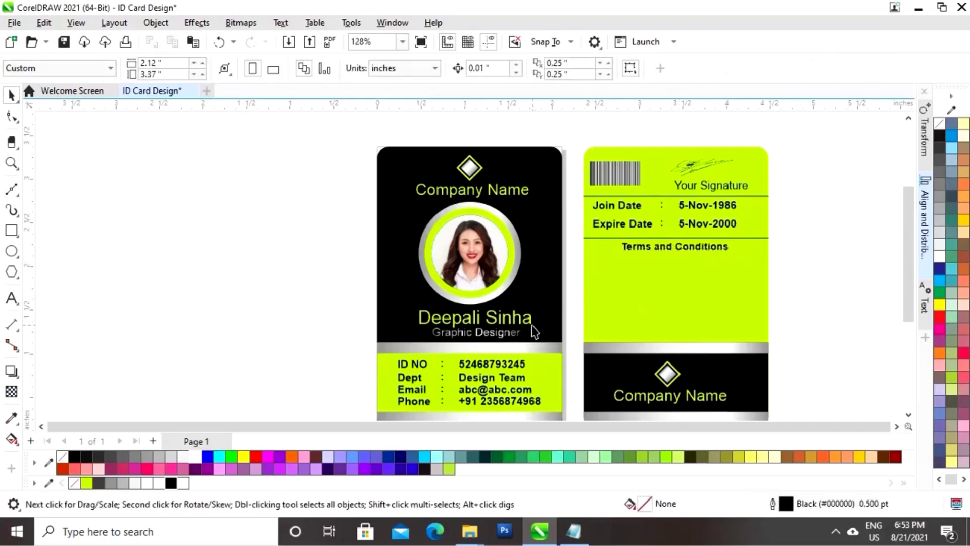
Draw a tiny black-filled circular bullet below the Terms and Conditions heading
click(11, 252)
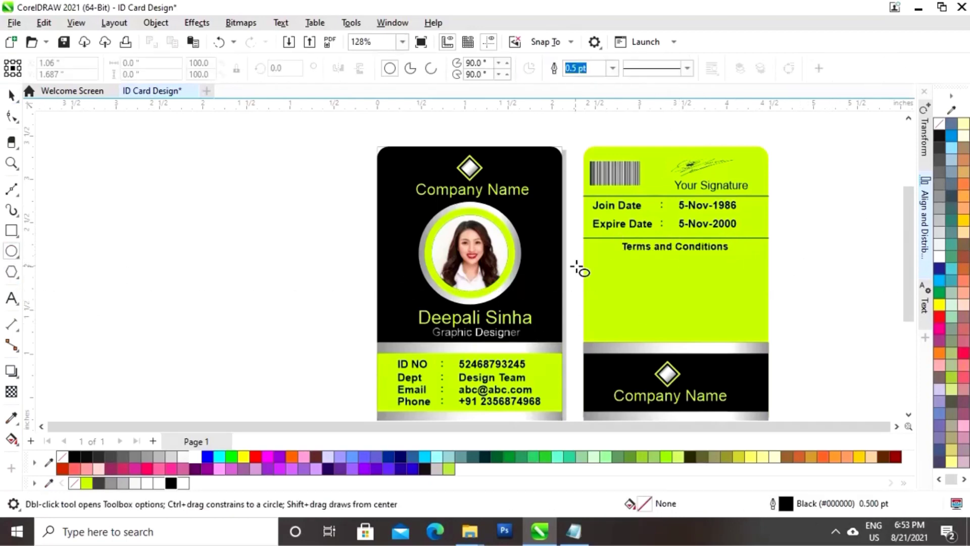
drag(591, 260, 598, 264)
click(11, 94)
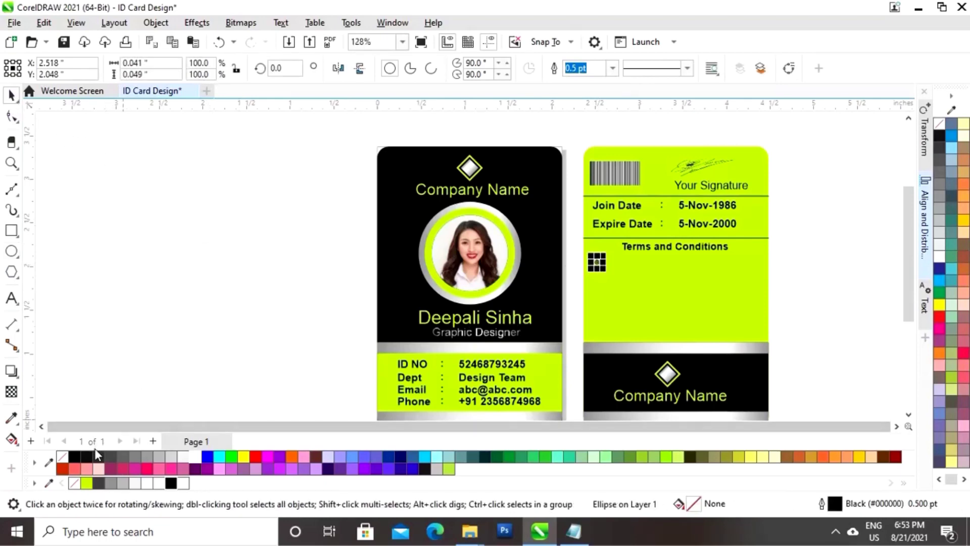
click(171, 483)
click(144, 316)
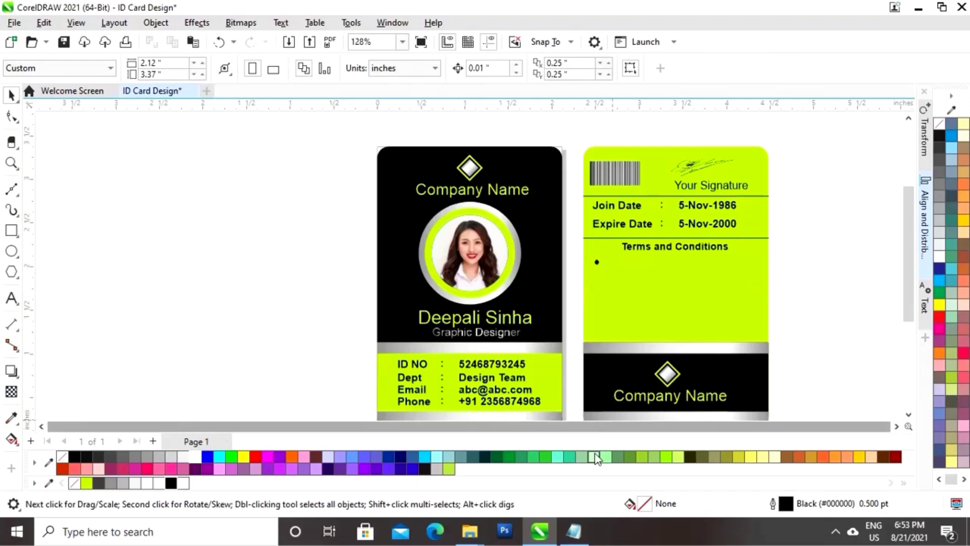
Paste the Notepad Lorem ipsum text into a paragraph frame set to 7 pt, fully justified
click(574, 533)
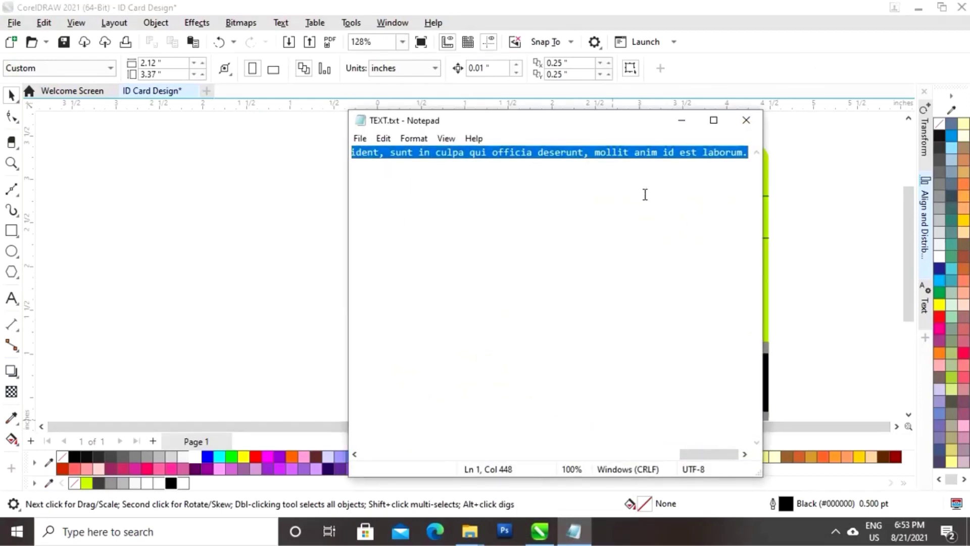
click(632, 270)
click(11, 298)
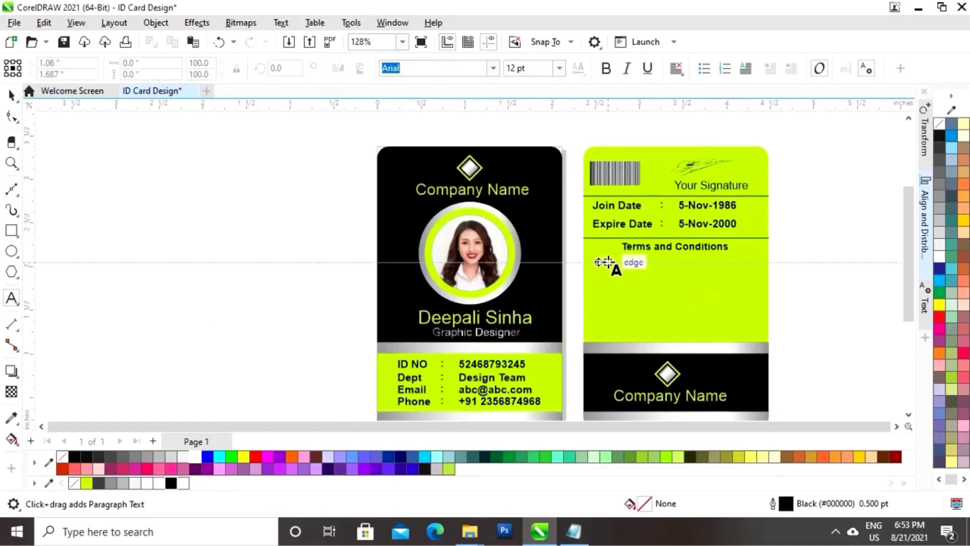
drag(607, 263, 683, 287)
key(ctrl+a)
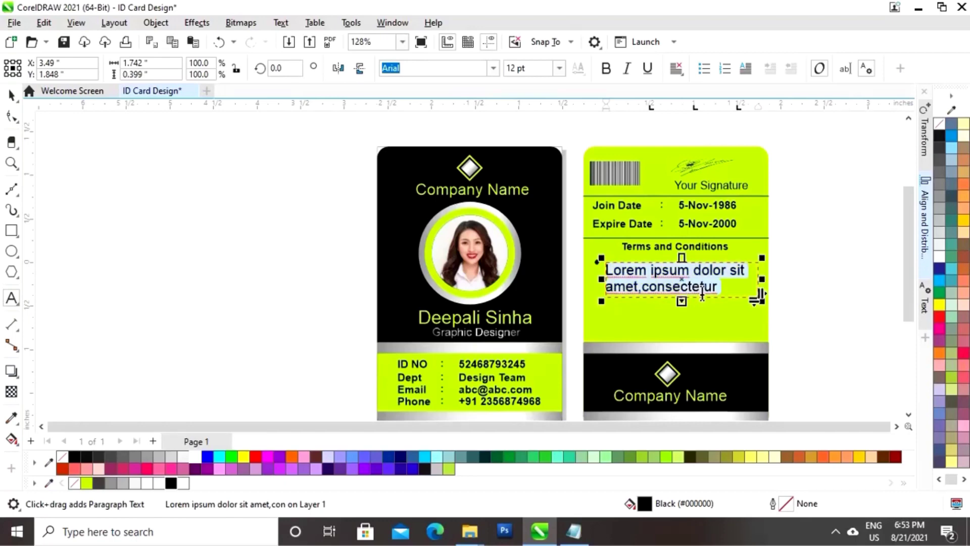
click(559, 68)
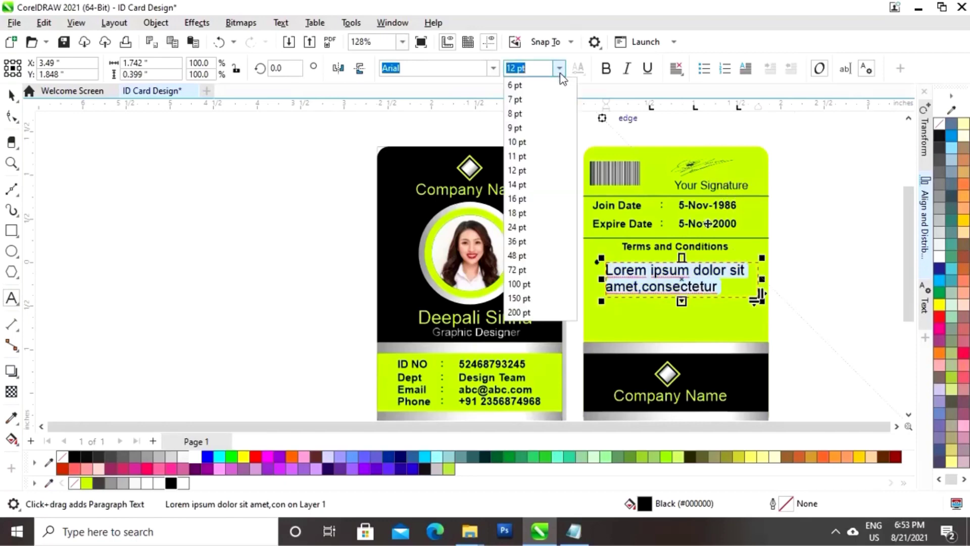
click(538, 99)
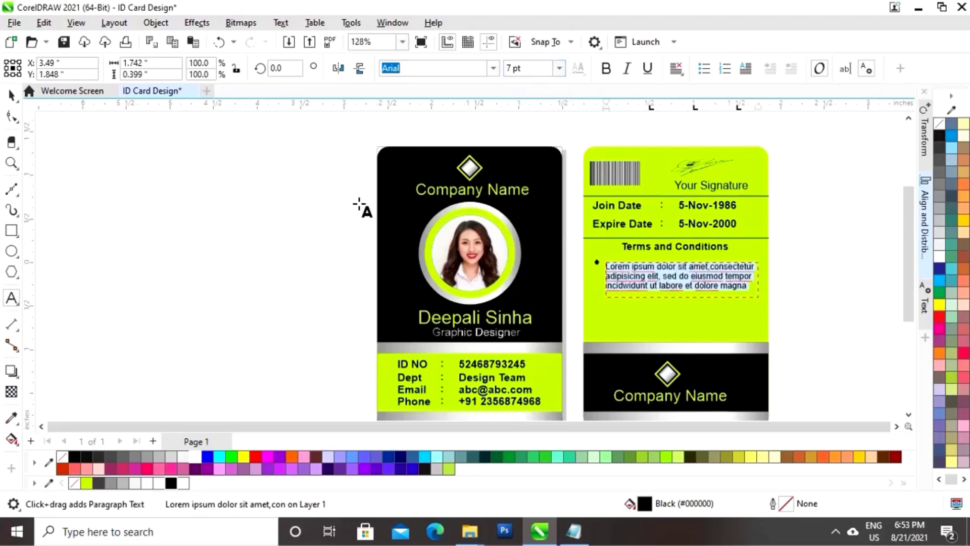
click(677, 73)
click(722, 150)
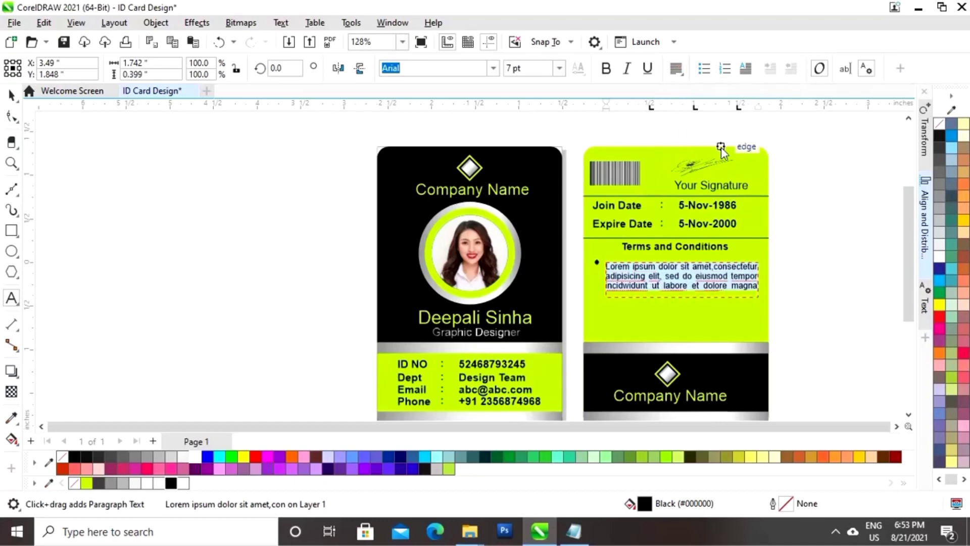
click(12, 96)
key(Escape)
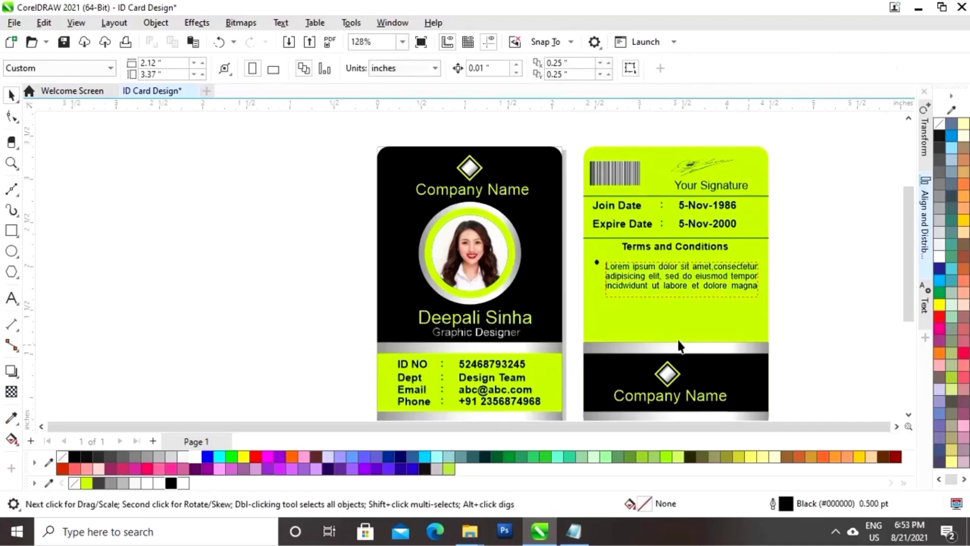
Copy the bullet and Lorem ipsum paragraph together and drop the copy directly below the first
click(655, 280)
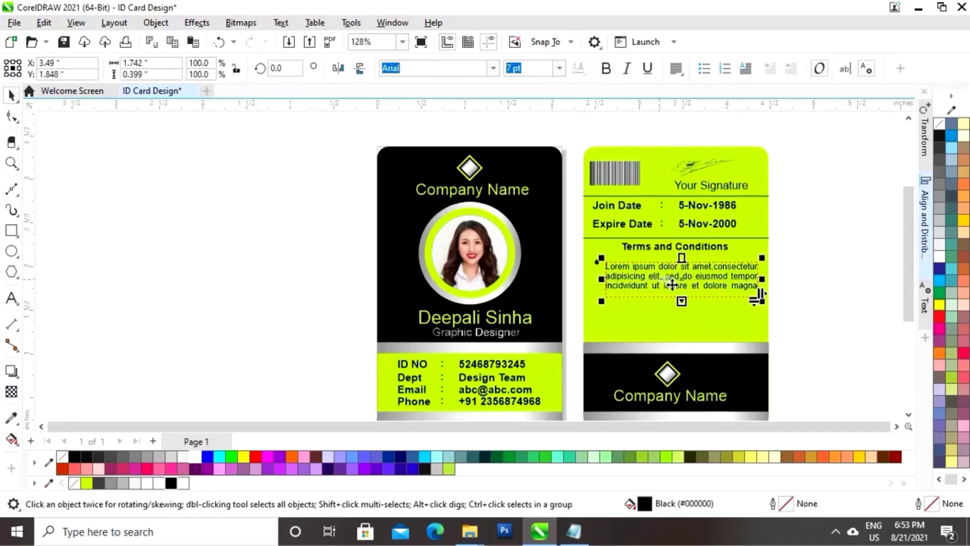
click(874, 305)
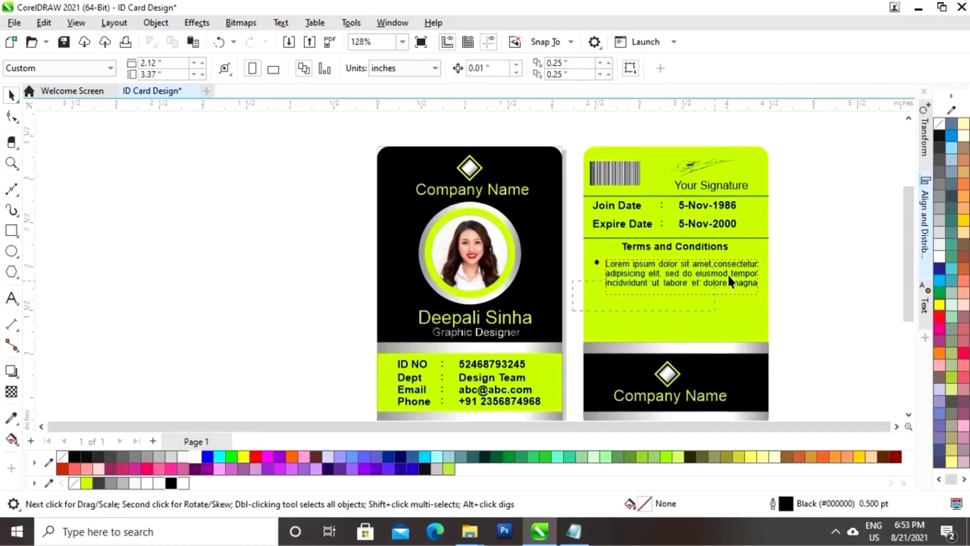
drag(790, 251, 588, 302)
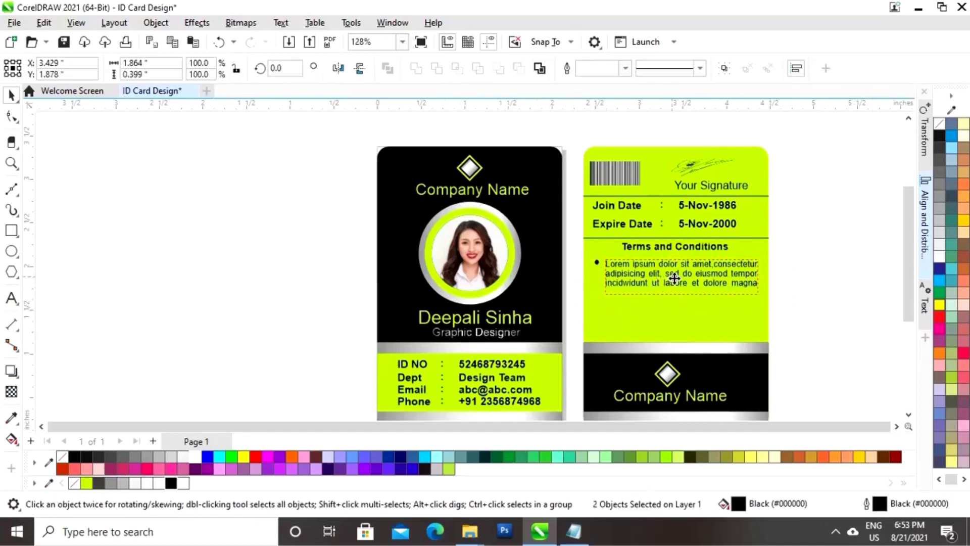
drag(673, 279, 676, 320)
click(799, 264)
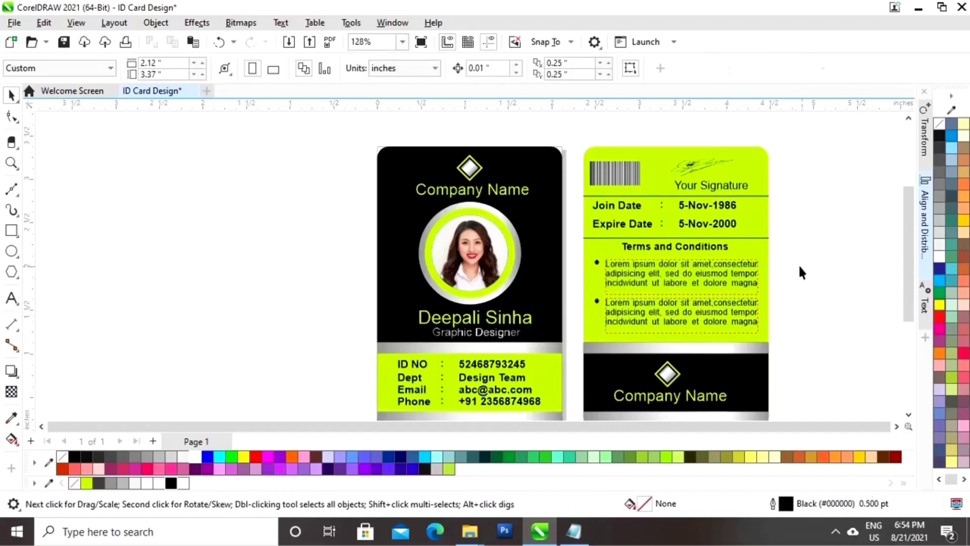
drag(908, 251, 909, 260)
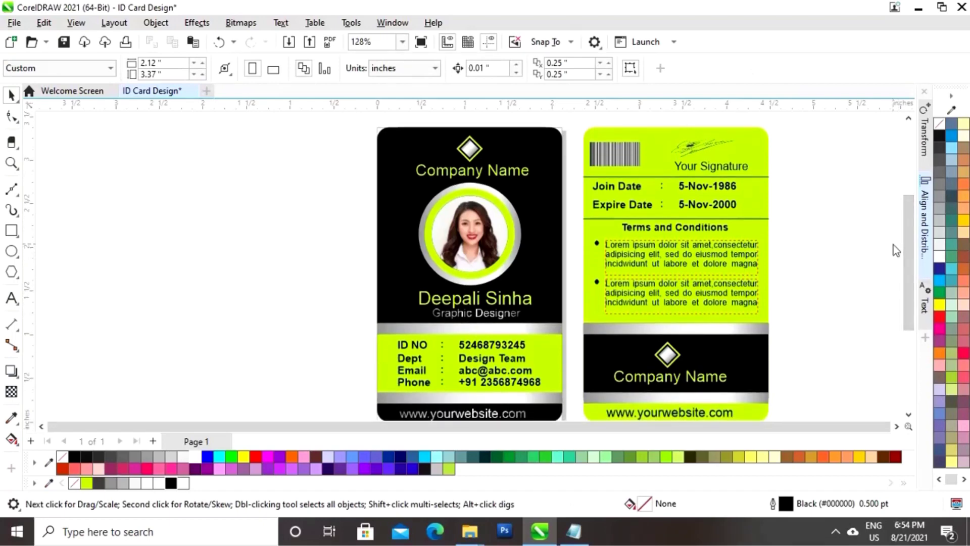